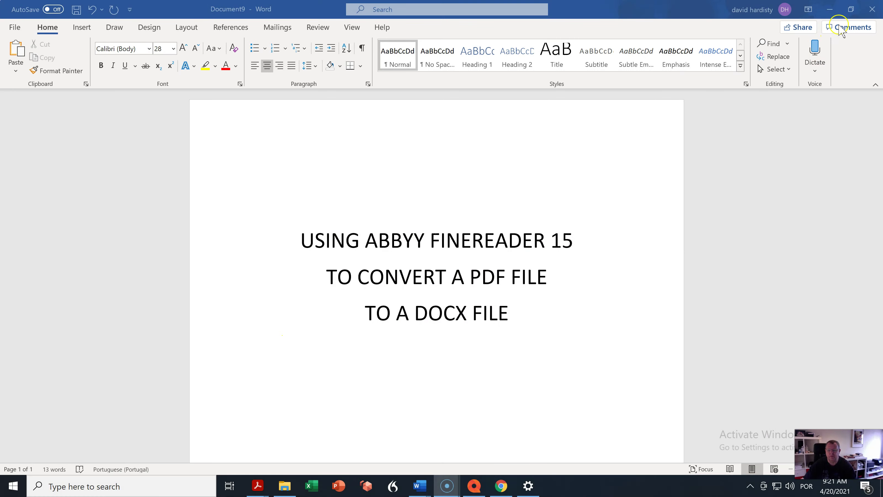
# Minimize the open Word windows, launch ABBYY FineReader PDF 15 and maximize its window
pyautogui.click(830, 9)
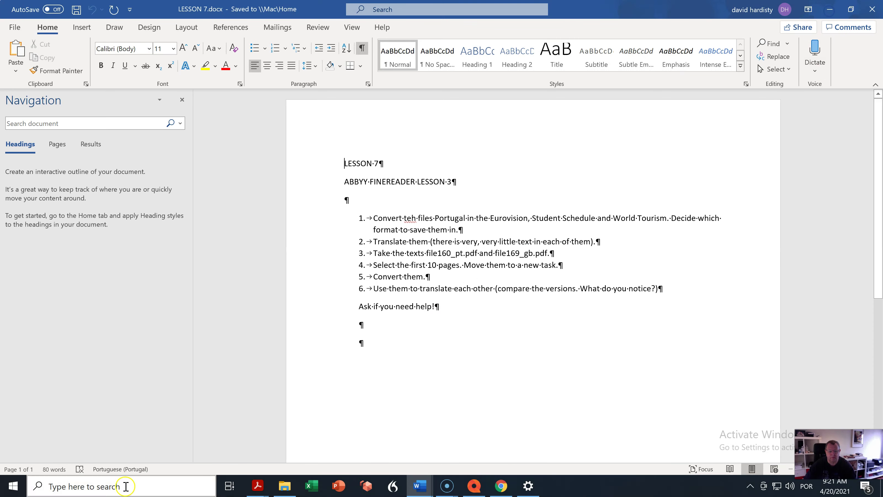
pyautogui.hotkey('alt', '`')
pyautogui.press('super+d')
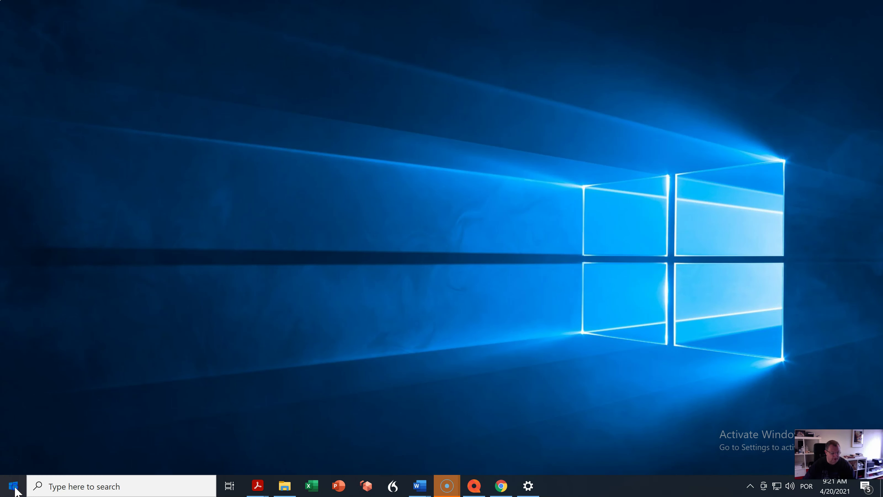
pyautogui.click(14, 486)
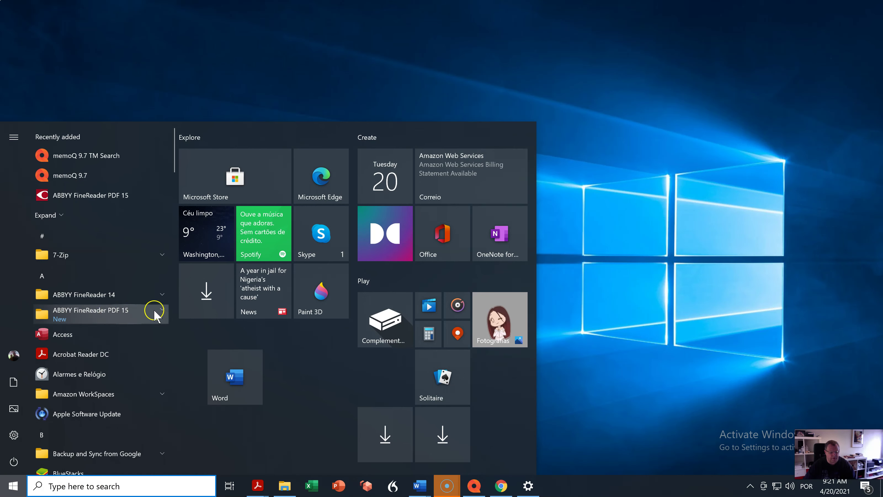
pyautogui.click(162, 310)
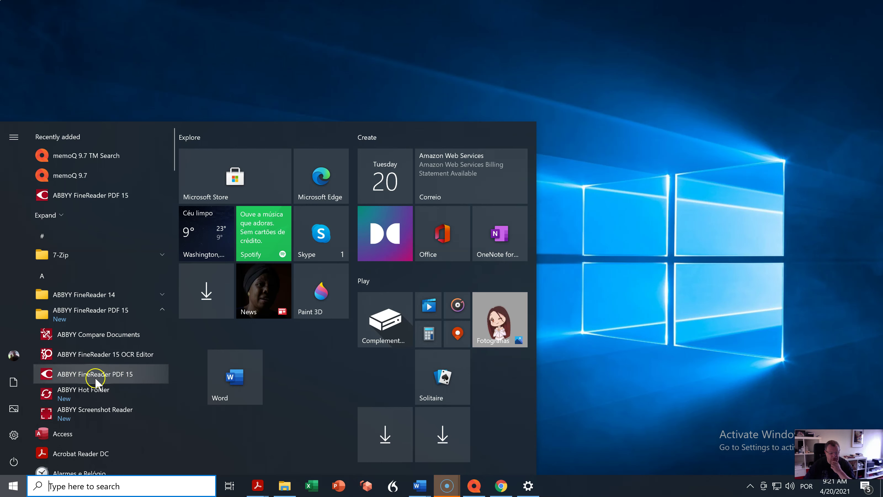
pyautogui.click(116, 378)
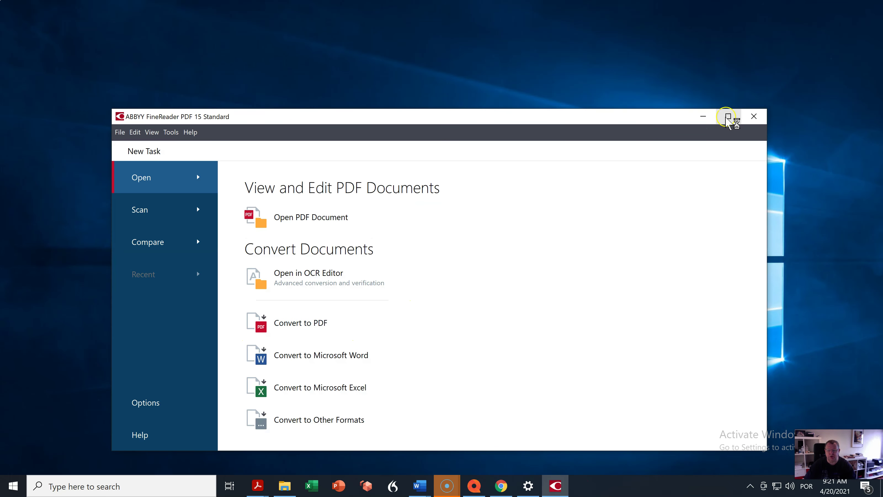
pyautogui.click(728, 116)
# Open 3-page-selection_1.pdf from the texts all folder in the OCR Editor
pyautogui.click(240, 288)
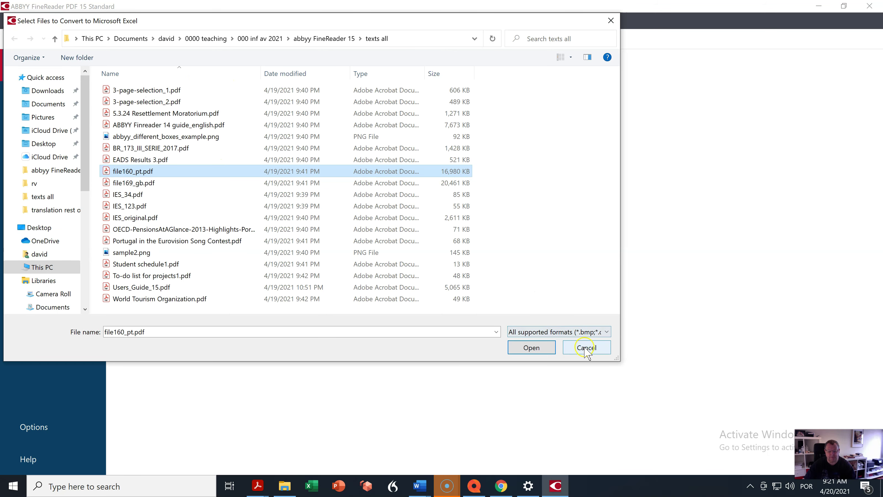
pyautogui.click(585, 348)
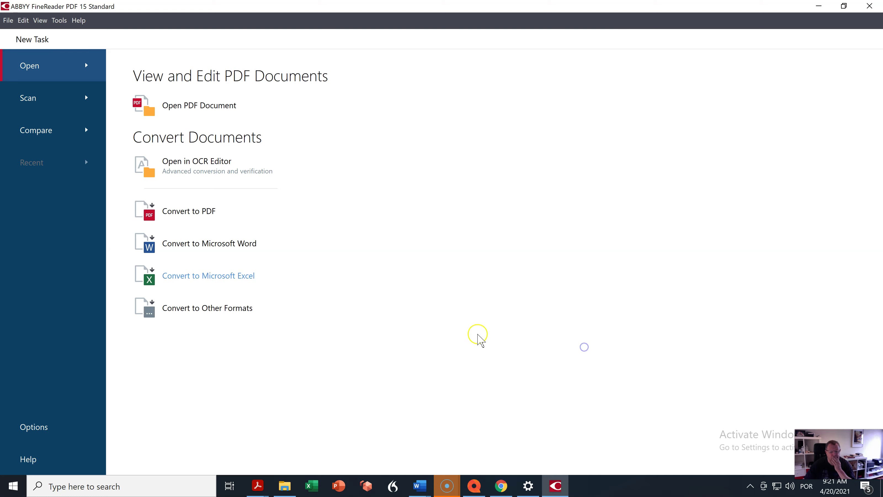
pyautogui.click(205, 162)
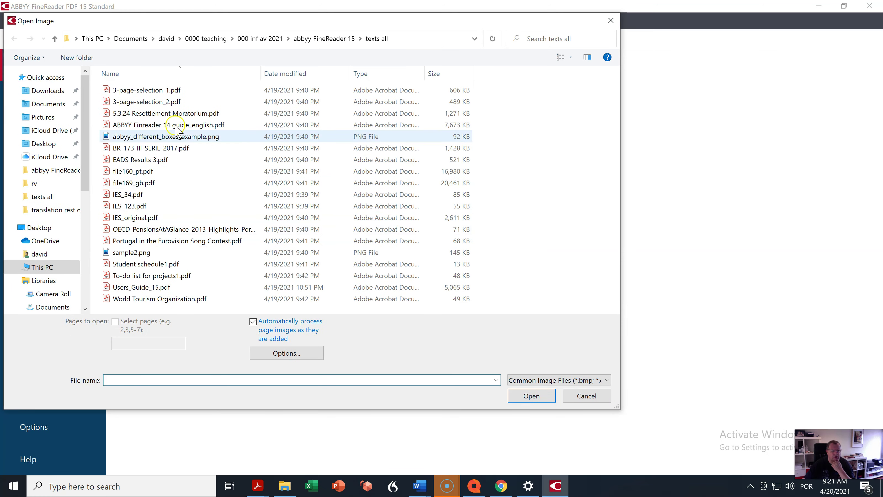
pyautogui.click(158, 90)
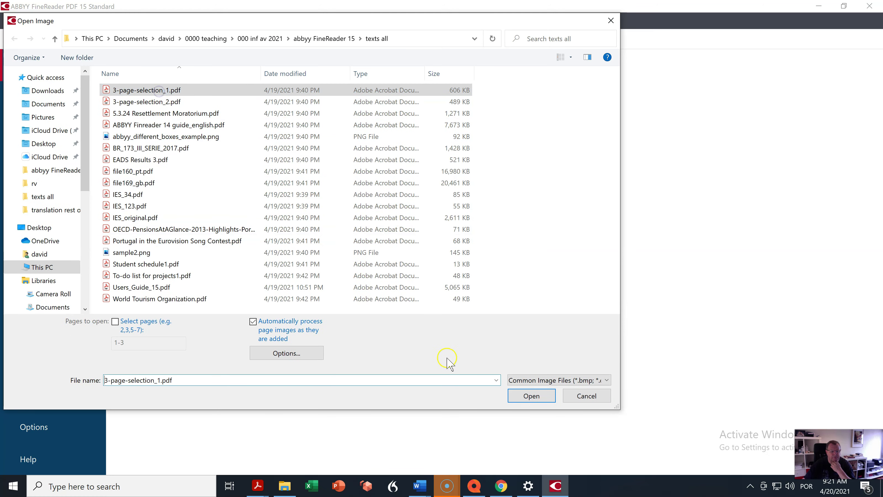
pyautogui.click(535, 396)
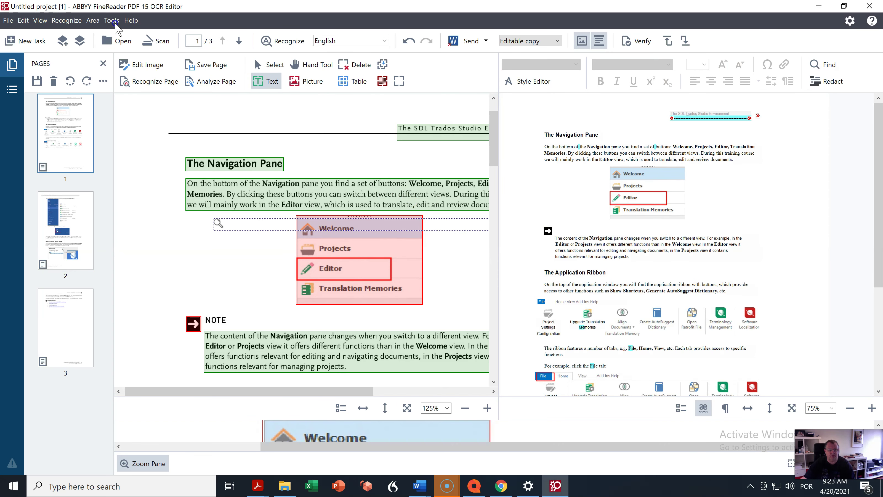
# Set the automatic processing of images added to the OCR Editor to Preprocess page images in the image processing options
pyautogui.click(115, 20)
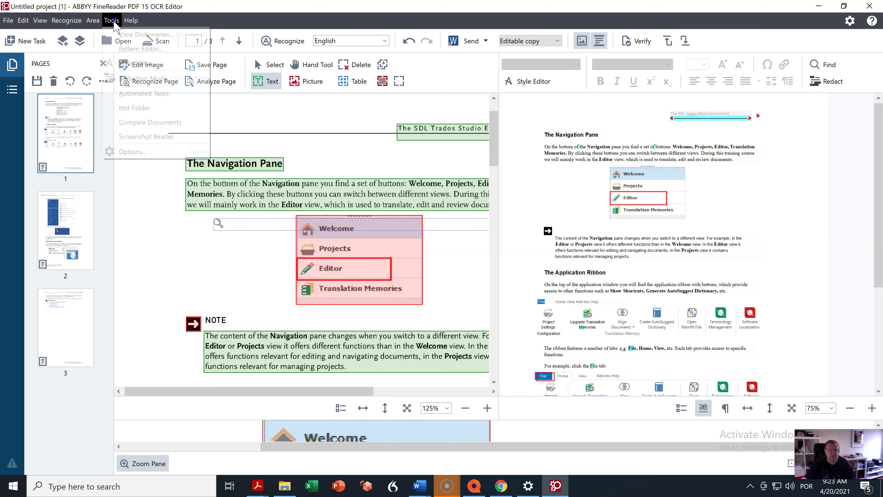
pyautogui.click(152, 152)
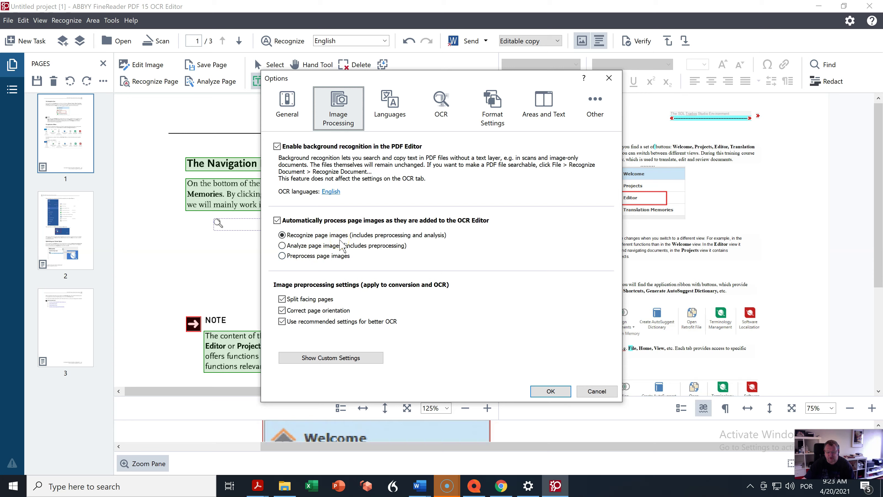
pyautogui.click(282, 256)
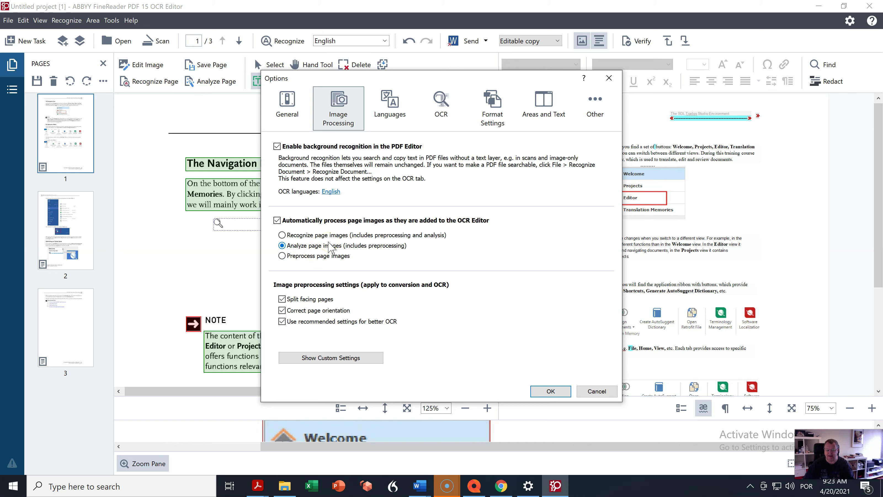
pyautogui.click(282, 234)
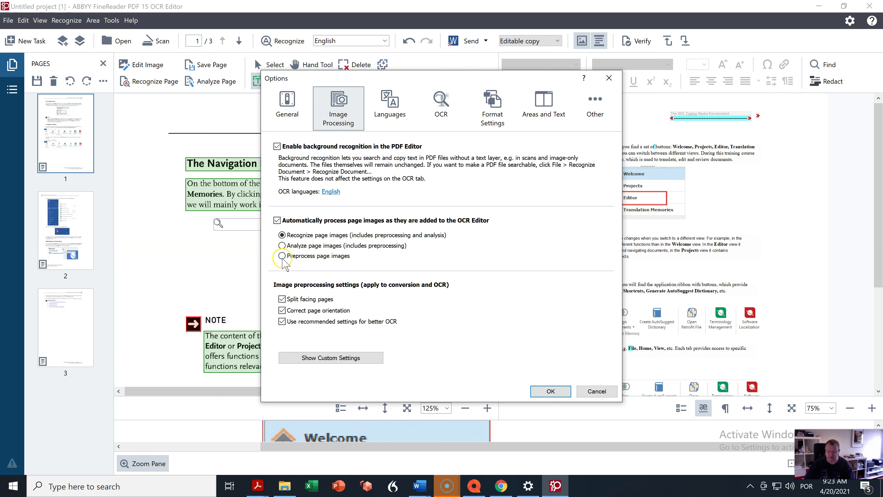
pyautogui.click(308, 257)
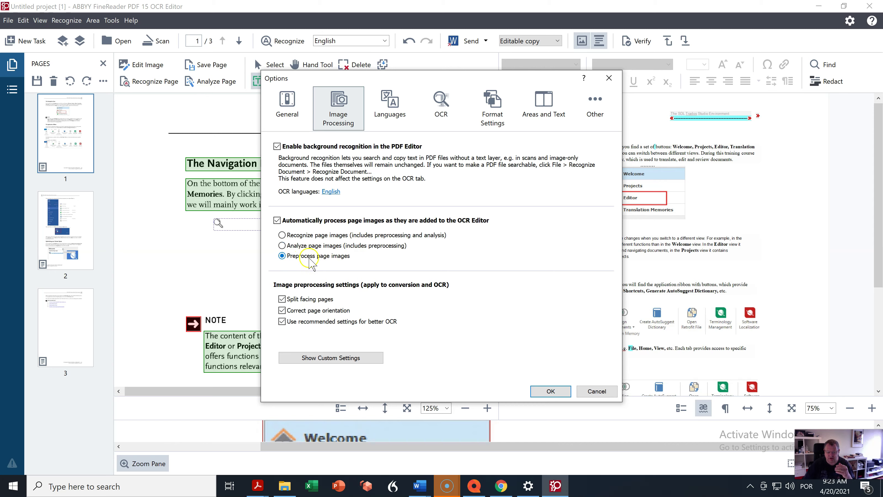
pyautogui.click(282, 246)
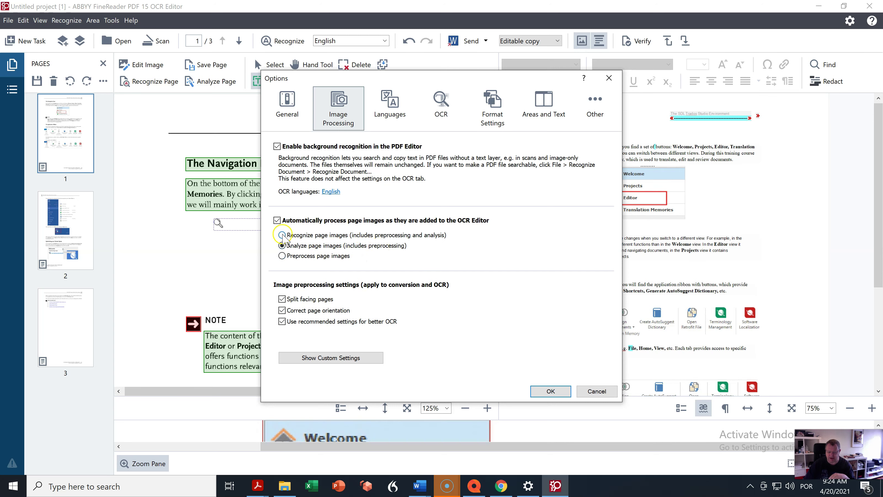
pyautogui.click(356, 235)
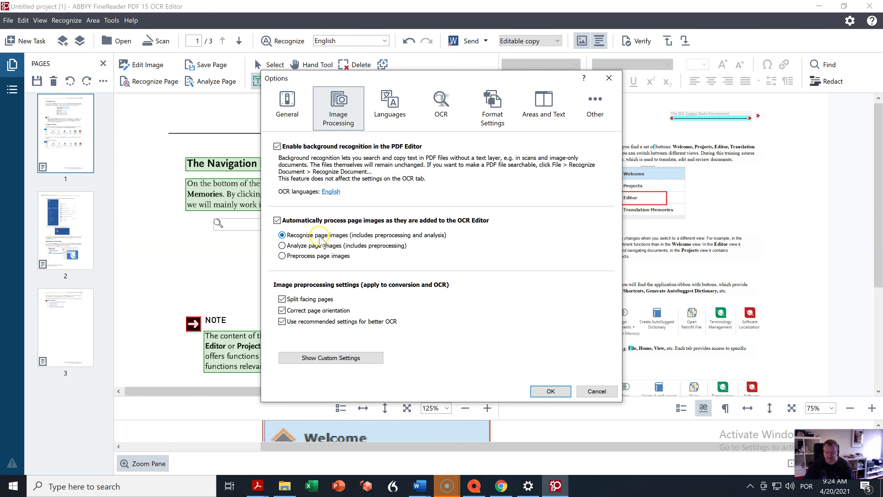
pyautogui.click(282, 256)
pyautogui.click(553, 392)
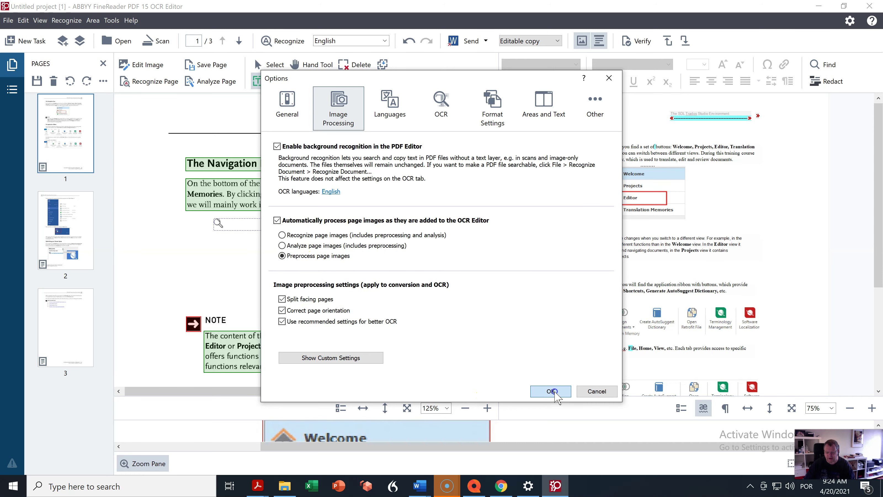
# Close the untitled OCR project without saving its changes
pyautogui.click(8, 20)
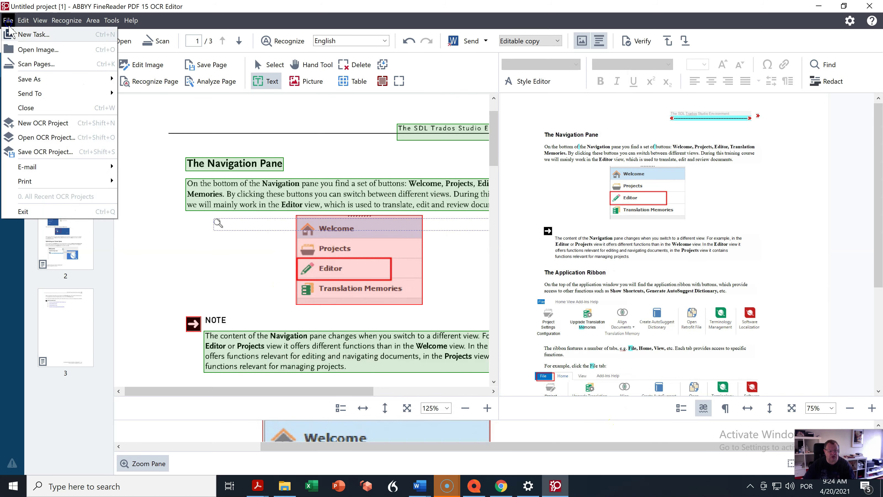
pyautogui.click(45, 107)
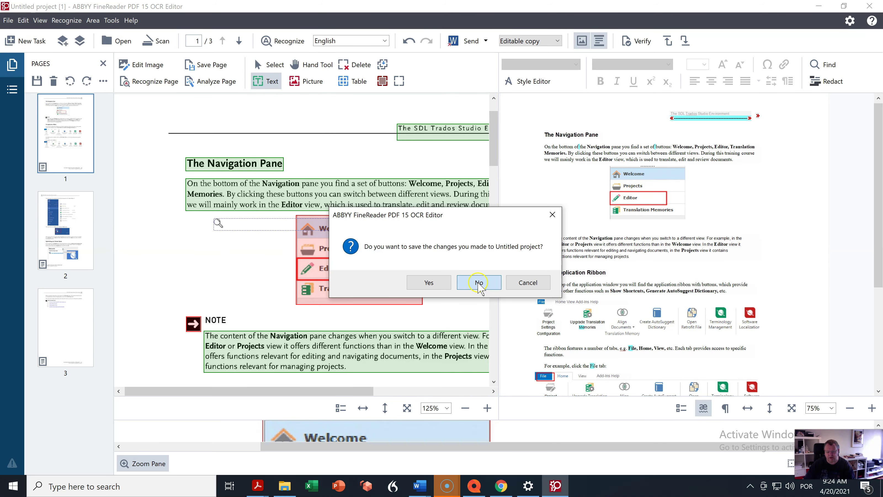
pyautogui.click(479, 282)
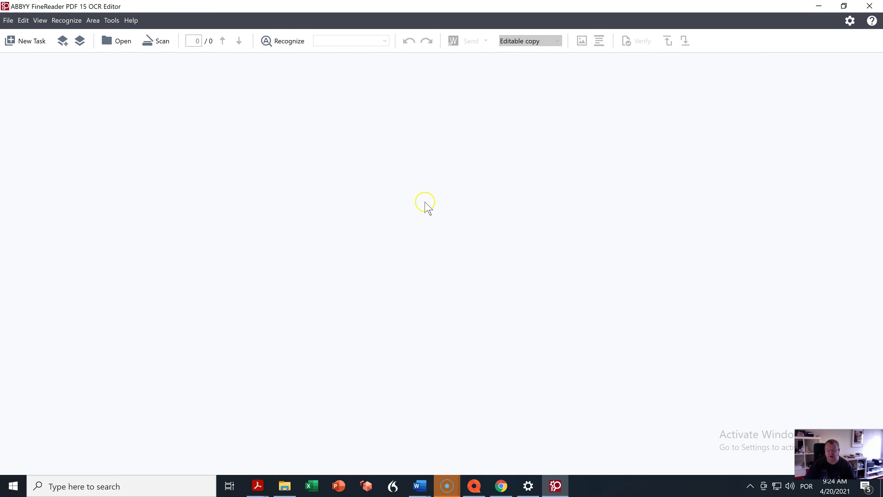
pyautogui.click(6, 22)
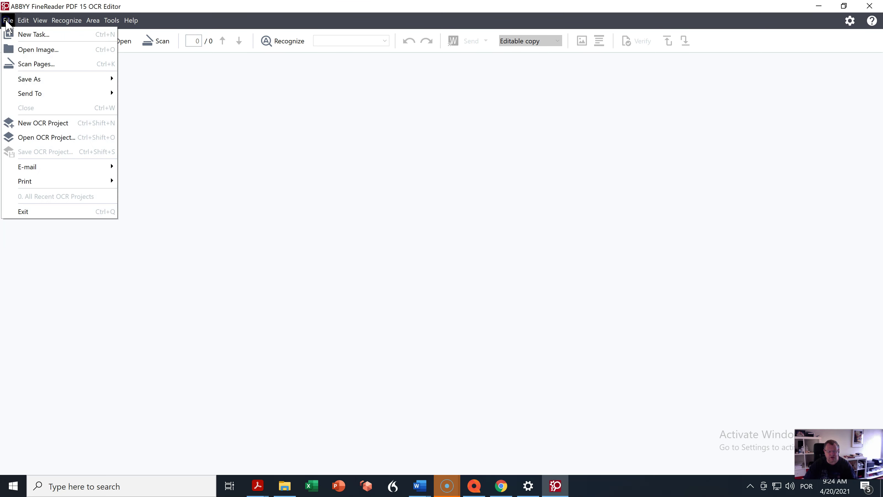
pyautogui.moveTo(47, 98)
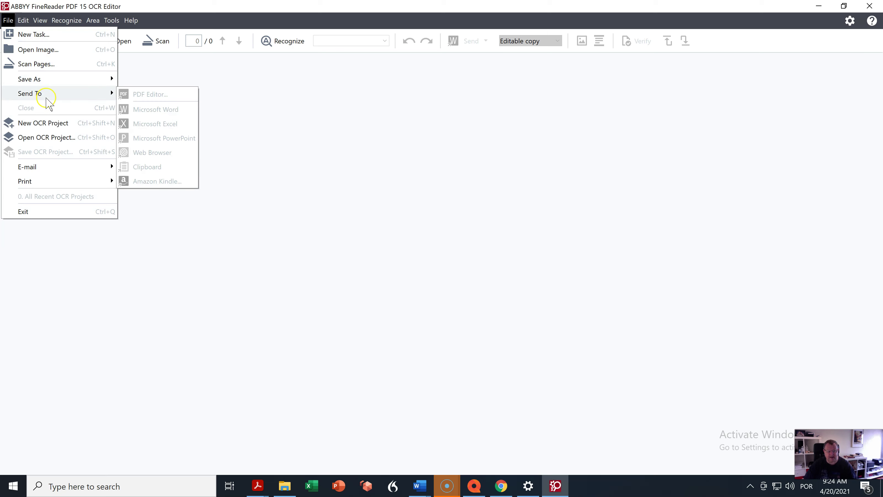
pyautogui.click(214, 103)
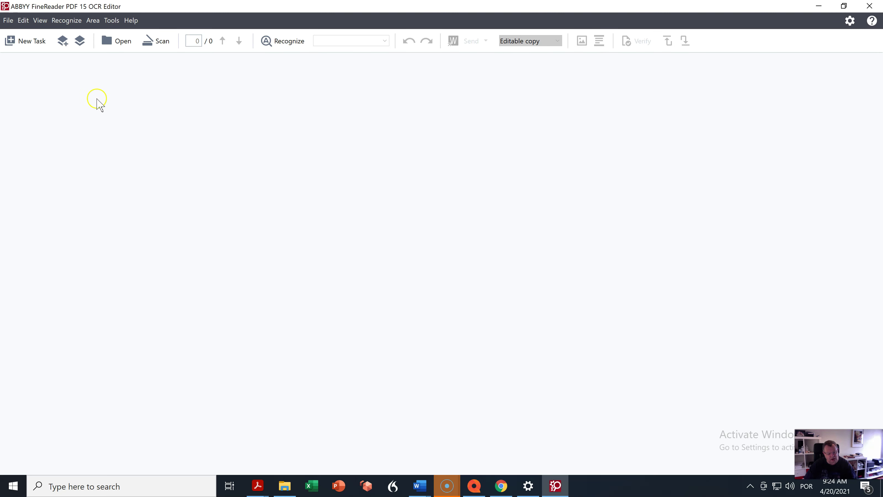
# Start a new task and open 3-page-selection_1.pdf in the OCR Editor again
pyautogui.click(8, 20)
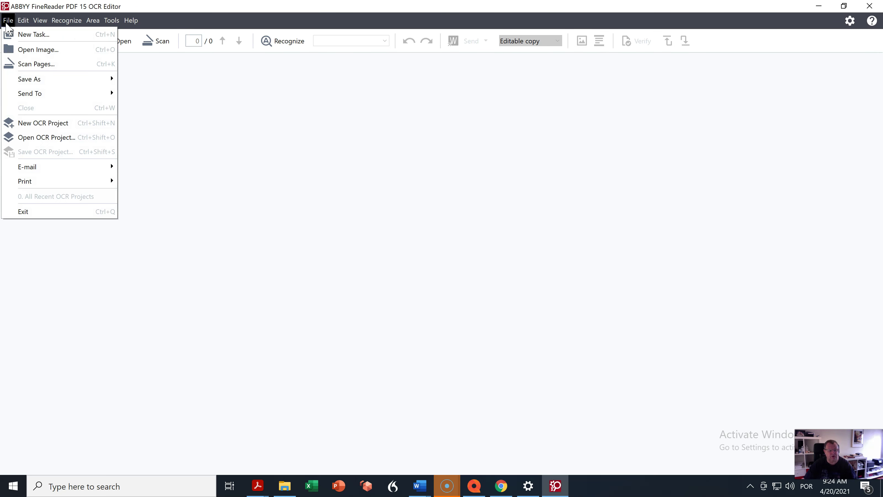
pyautogui.click(36, 34)
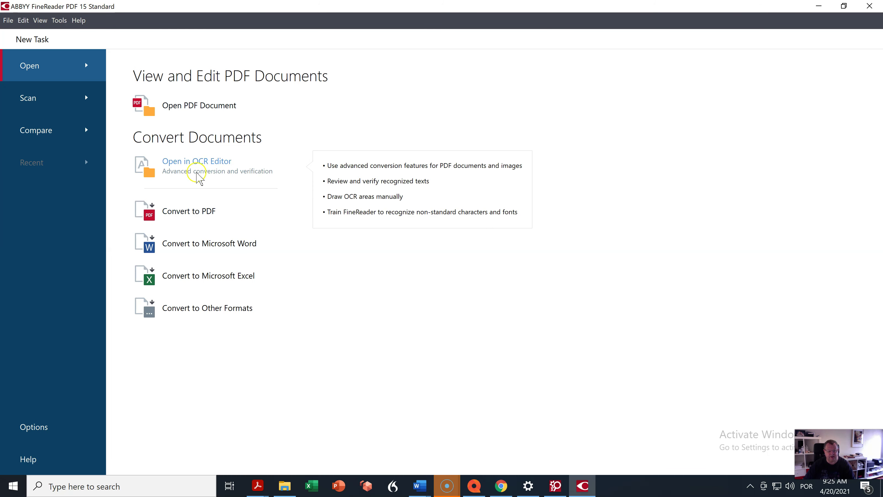
pyautogui.click(205, 171)
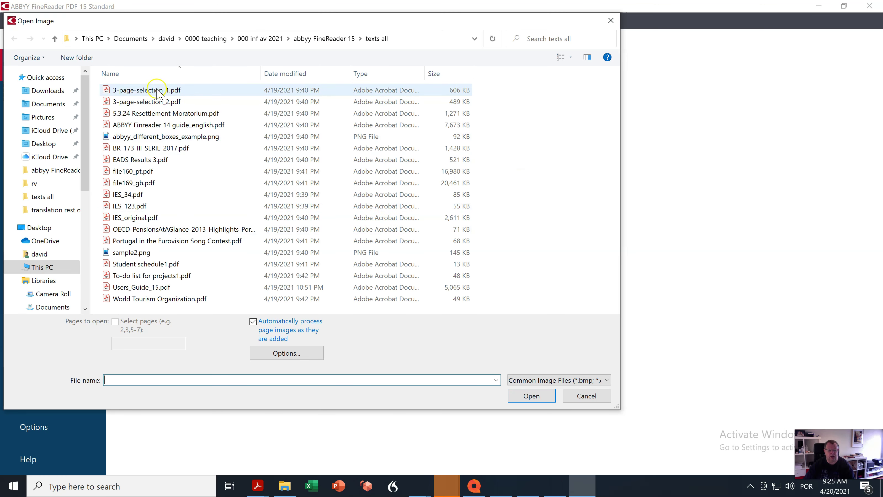
pyautogui.doubleClick(157, 90)
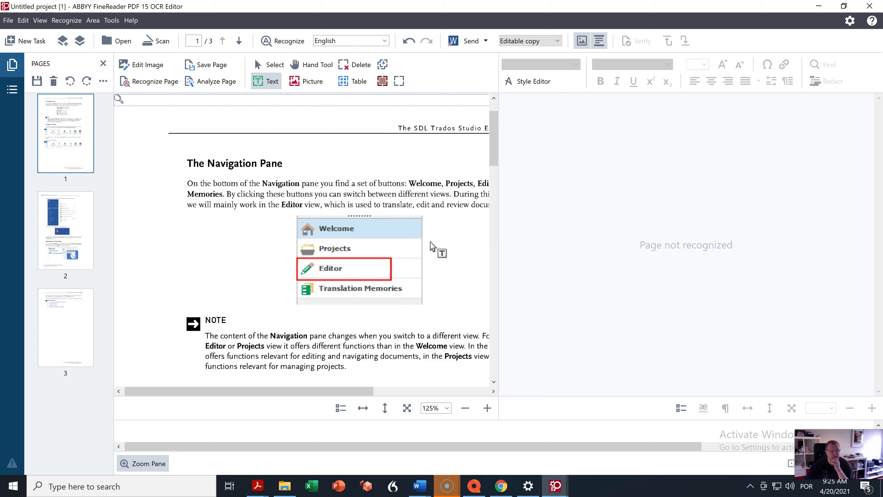
# Zoom the page image out to 75% and look through pages 2 and 3 before returning to page 1
pyautogui.click(508, 344)
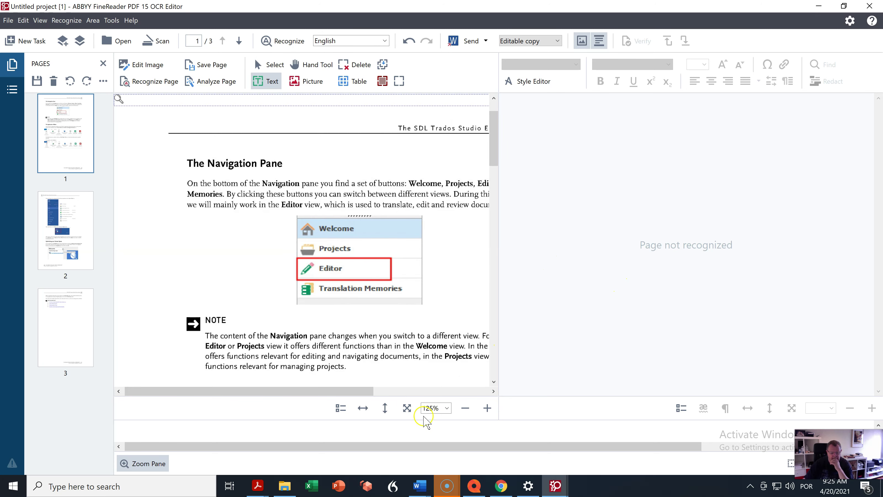
pyautogui.click(466, 407)
pyautogui.click(465, 408)
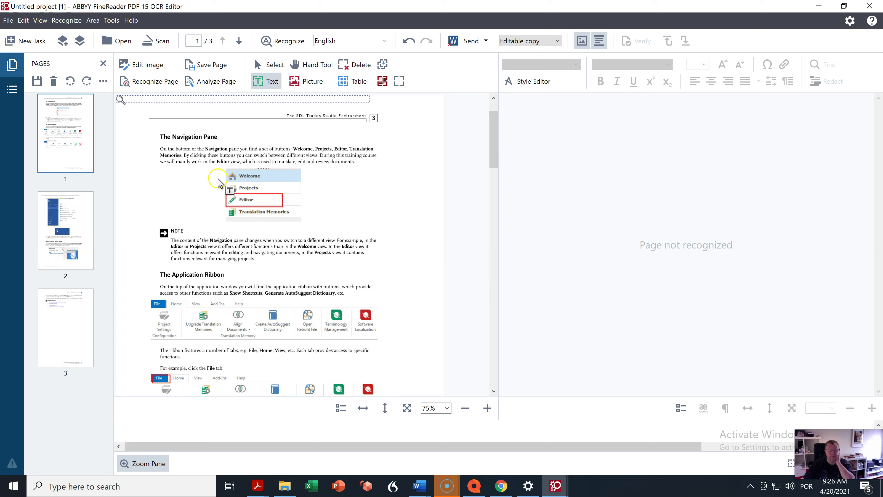
pyautogui.click(71, 240)
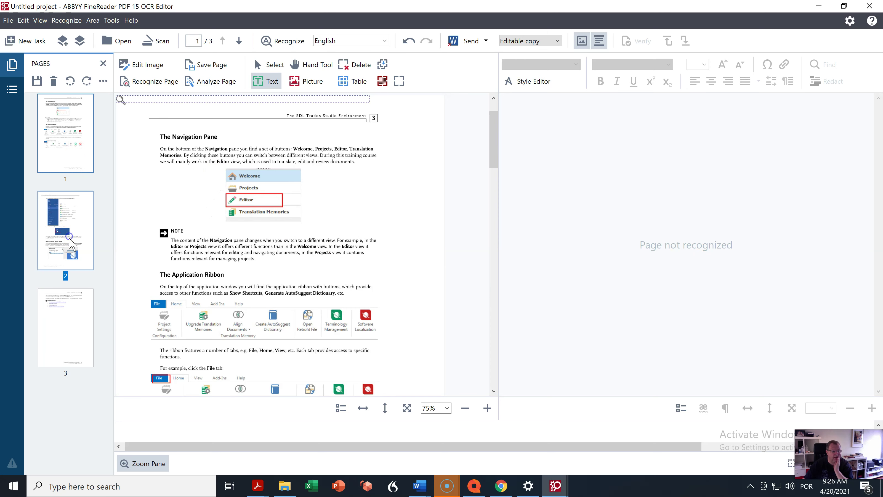
pyautogui.click(79, 339)
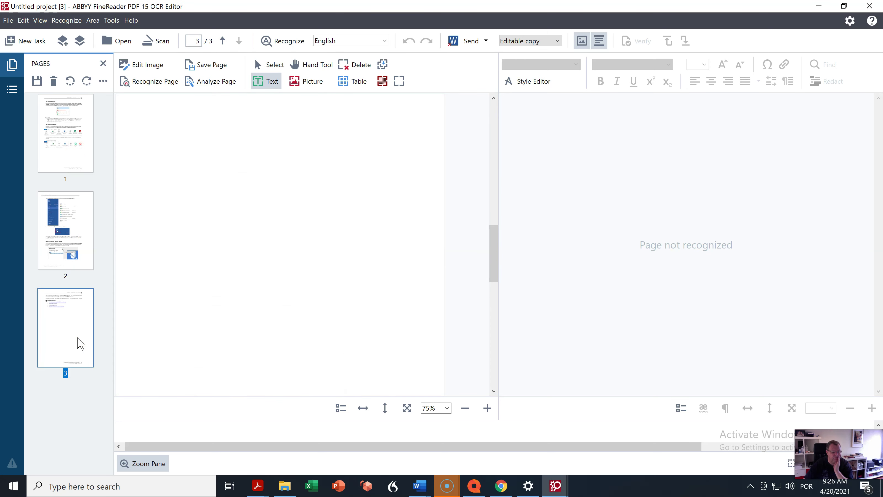
pyautogui.click(77, 146)
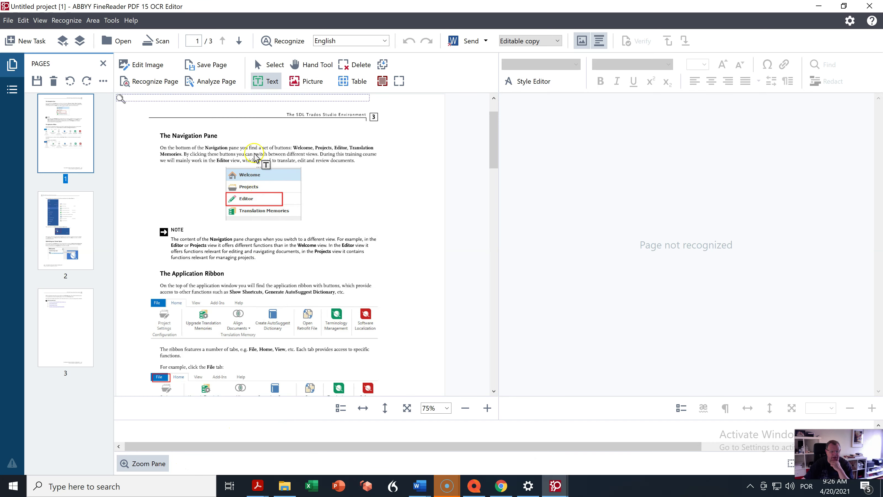
# Hide the Zoom Pane so the page image and text panes fill the workspace
pyautogui.click(255, 139)
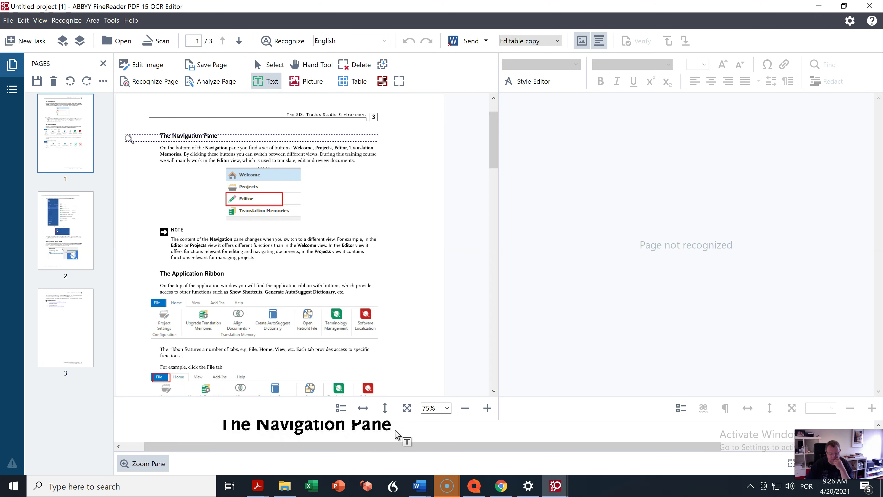
pyautogui.click(40, 20)
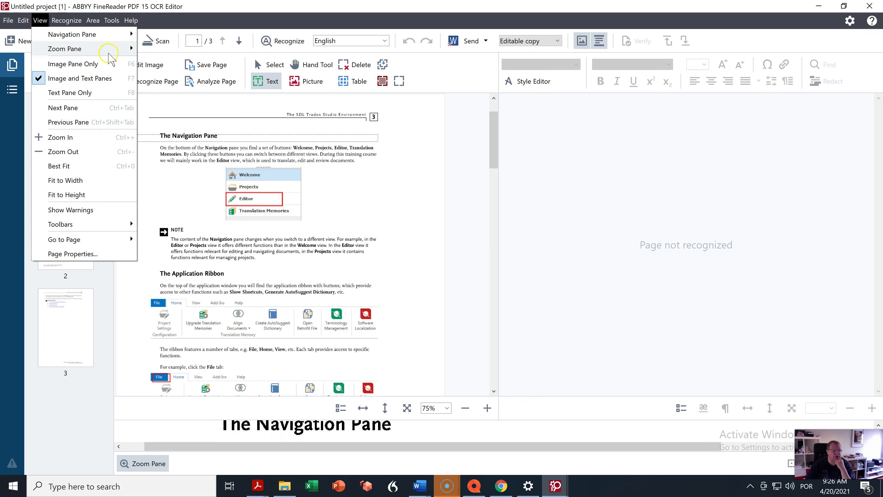
pyautogui.moveTo(110, 57)
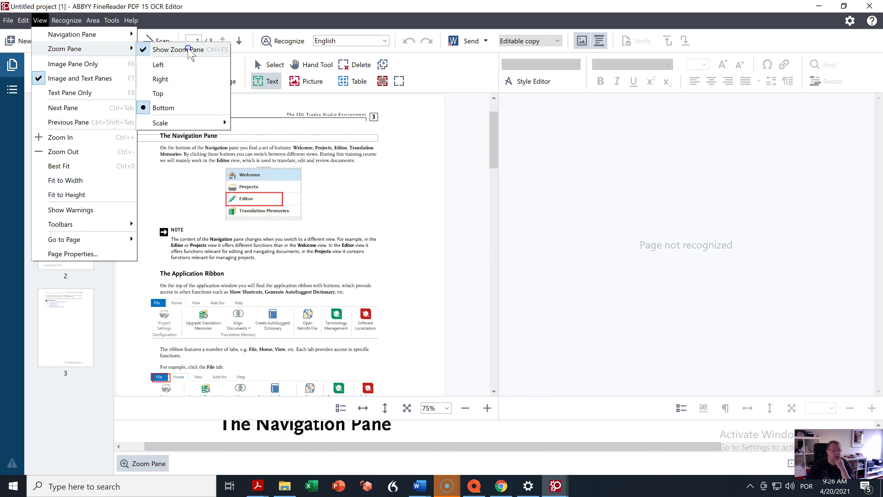
pyautogui.click(187, 49)
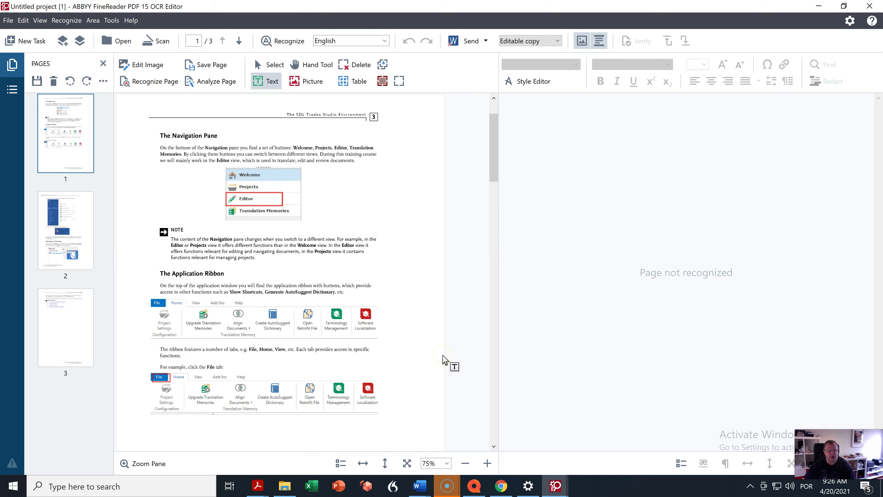
# Draw a trial text area over the heading "The Navigation Pane" with the page at 100% zoom, and delete that area
pyautogui.moveTo(160, 155); pyautogui.dragTo(225, 130)
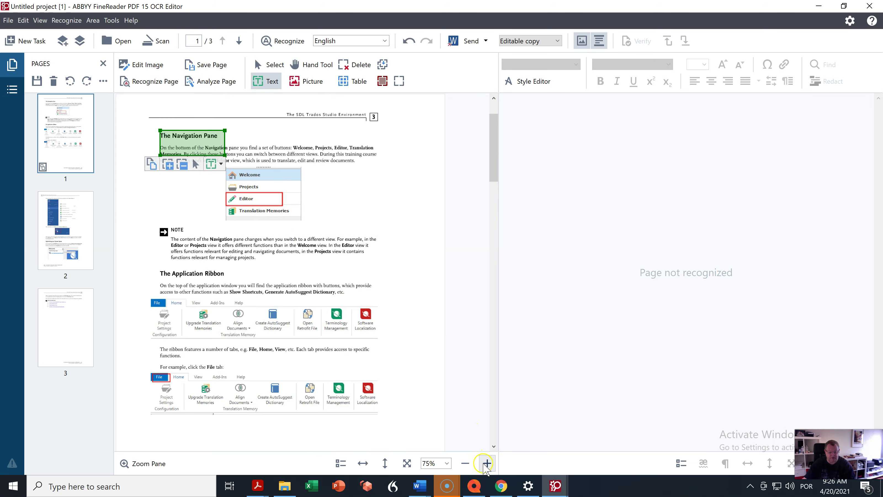
pyautogui.click(487, 463)
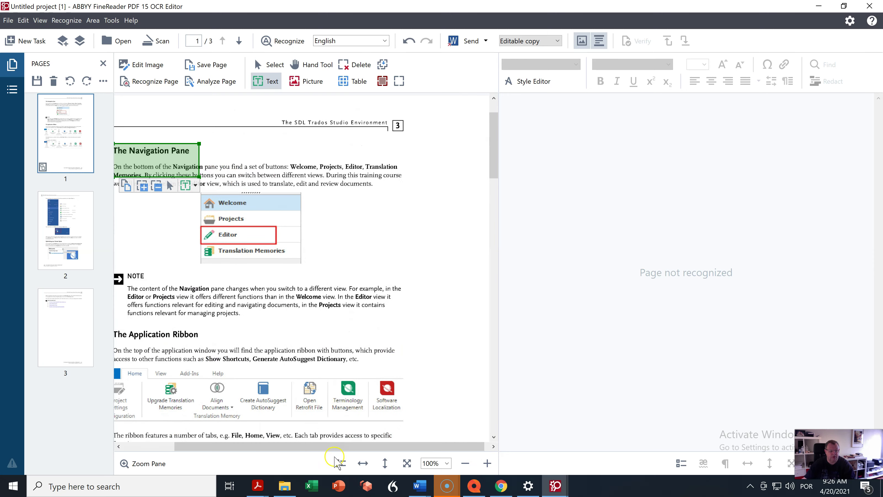
pyautogui.click(145, 446)
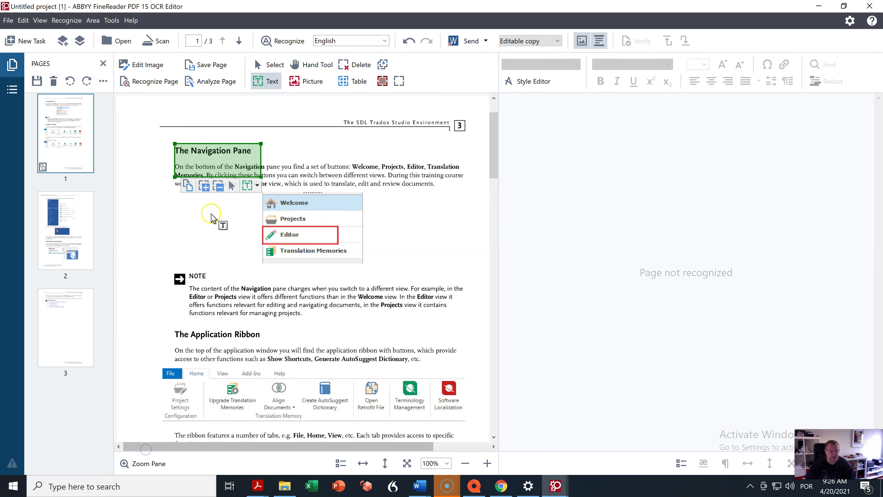
pyautogui.rightClick(196, 156)
pyautogui.click(227, 196)
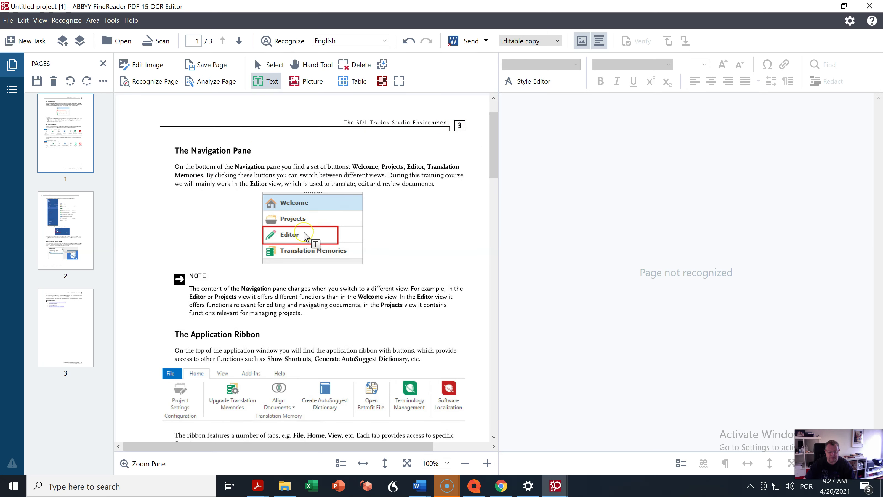
# Mark the paragraph under "The Navigation Pane" as a text area and the button list image below it as a picture area
pyautogui.scroll(-3, 305, 236)
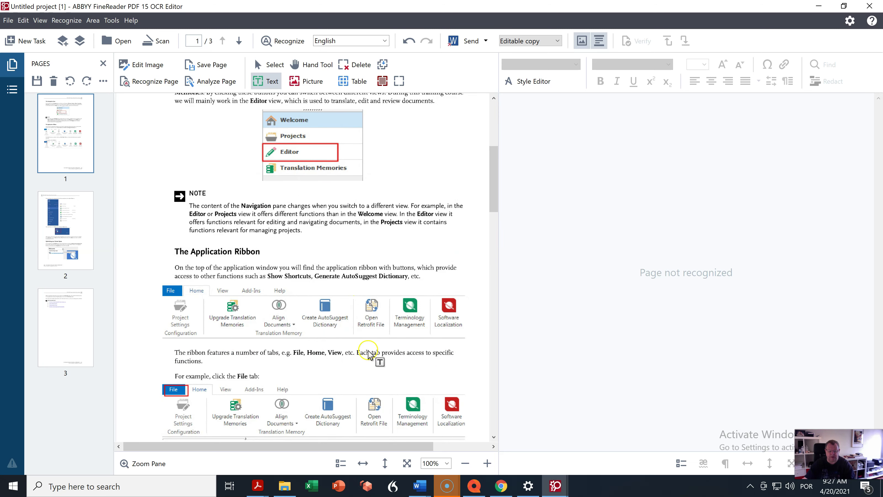
pyautogui.scroll(1, 365, 355)
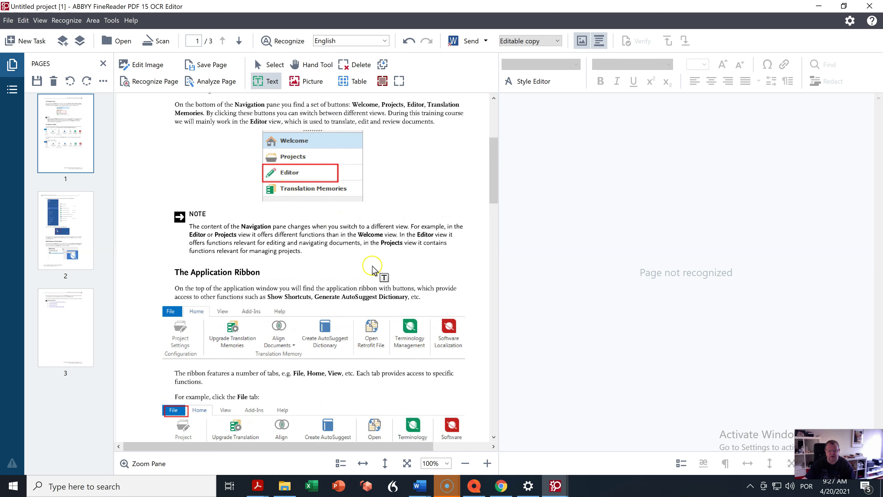
pyautogui.scroll(-4, 368, 335)
pyautogui.scroll(1, 365, 335)
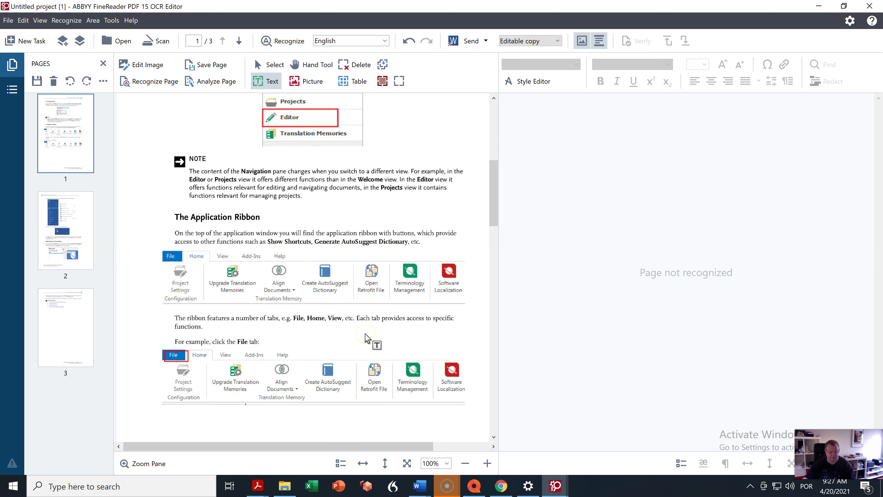
pyautogui.scroll(2, 365, 337)
pyautogui.click(275, 82)
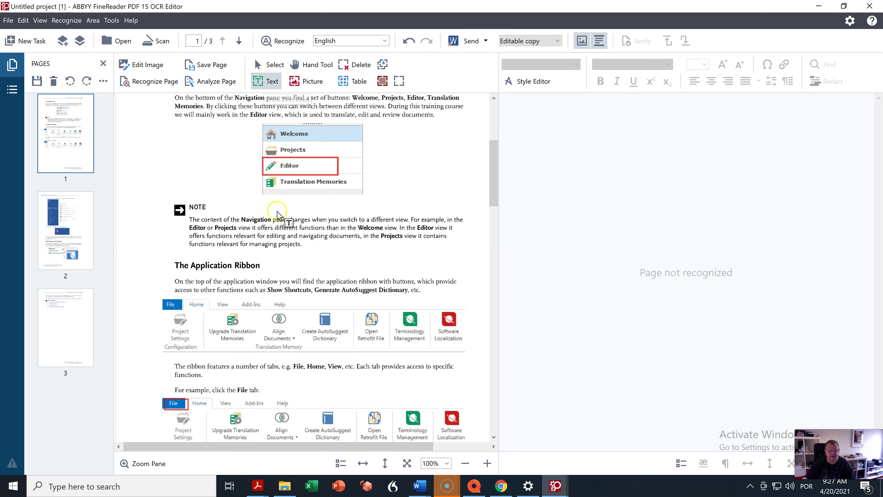
pyautogui.scroll(1, 209, 153)
pyautogui.moveTo(166, 119); pyautogui.dragTo(472, 153)
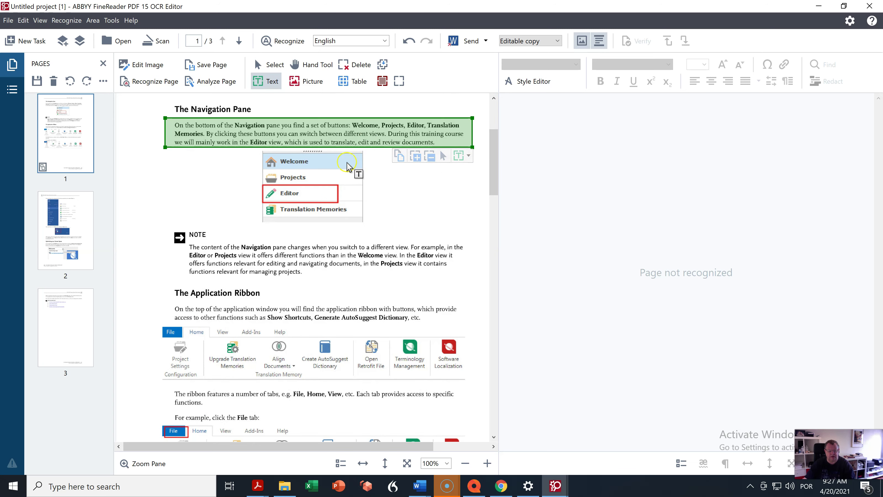
pyautogui.click(309, 84)
pyautogui.moveTo(262, 152); pyautogui.dragTo(364, 224)
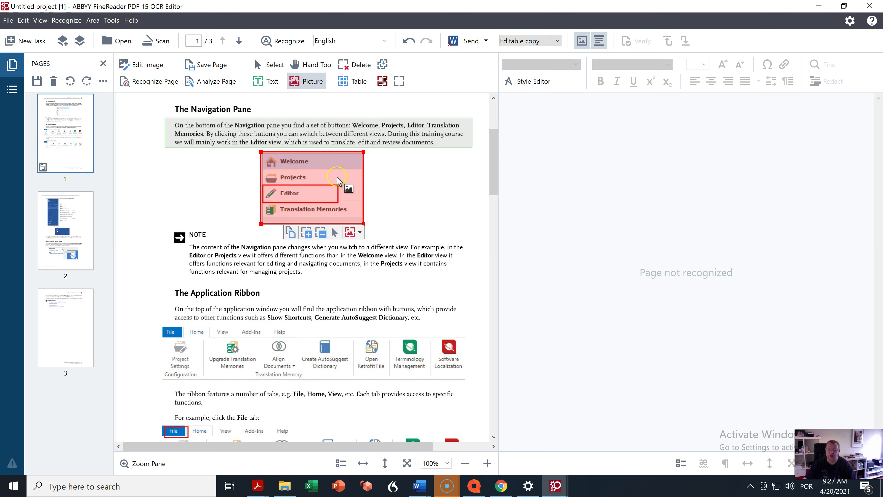
# Delete the picture area around the button list image and the text area around the paragraph above it
pyautogui.rightClick(320, 172)
pyautogui.click(340, 212)
pyautogui.rightClick(250, 133)
pyautogui.click(282, 177)
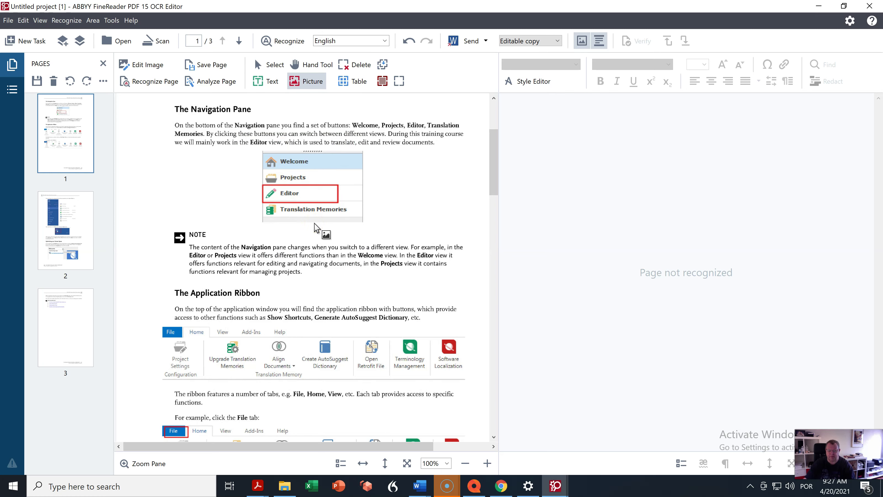
pyautogui.click(327, 186)
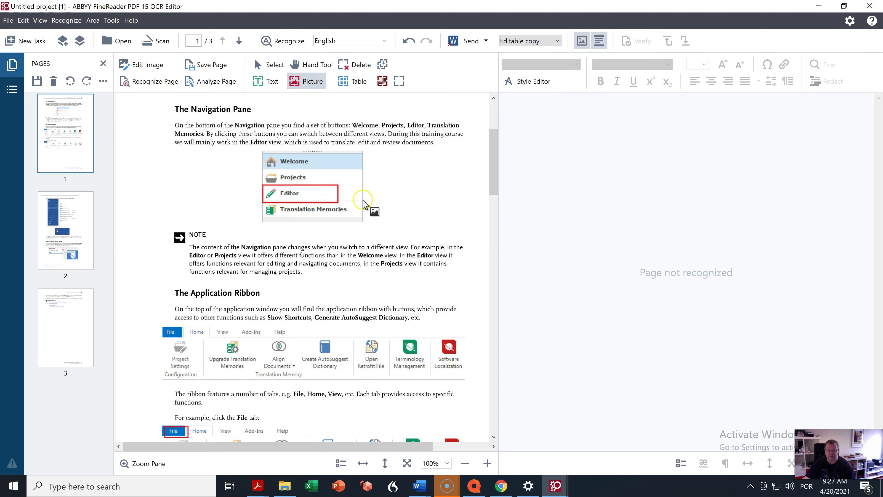
# Open the Language Editor for the OCR languages and look through the list of natural languages and both language selection modes
pyautogui.click(346, 42)
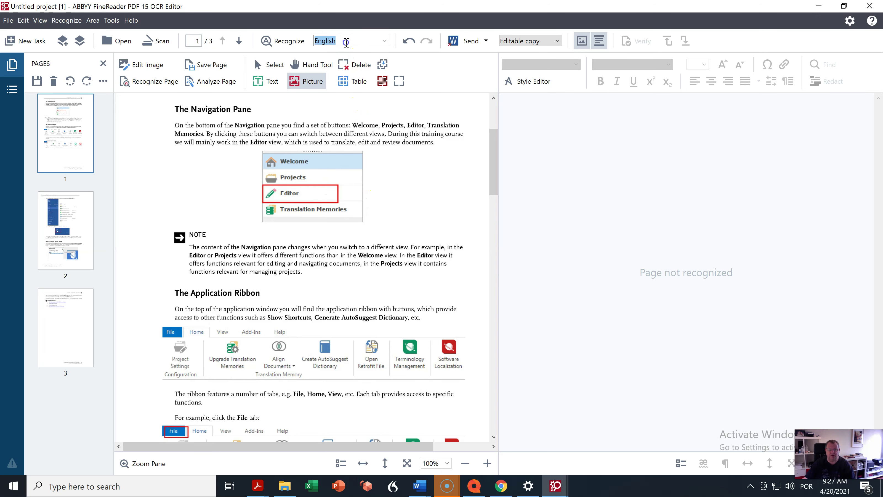
pyautogui.click(385, 43)
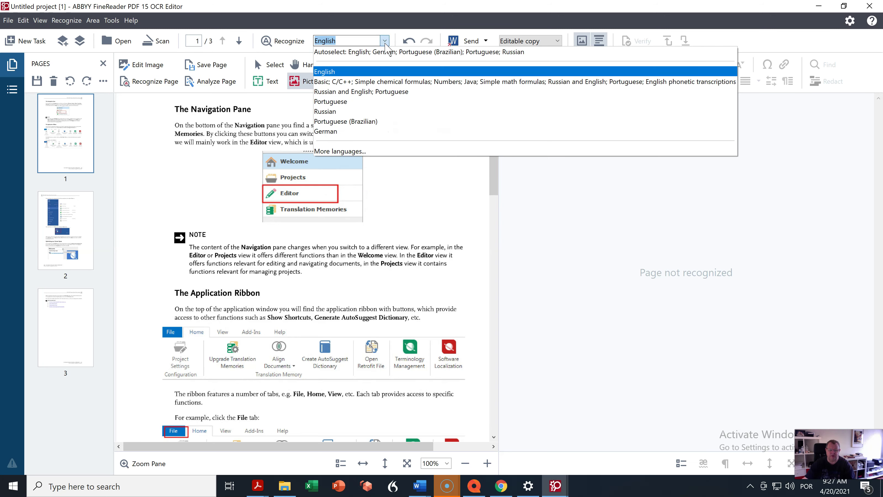
pyautogui.click(365, 151)
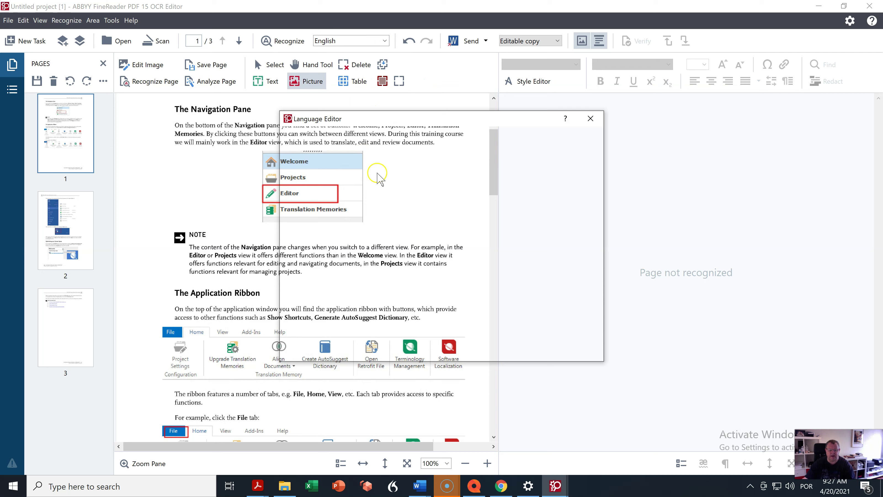
pyautogui.scroll(-10, 382, 258)
pyautogui.scroll(-15, 382, 258)
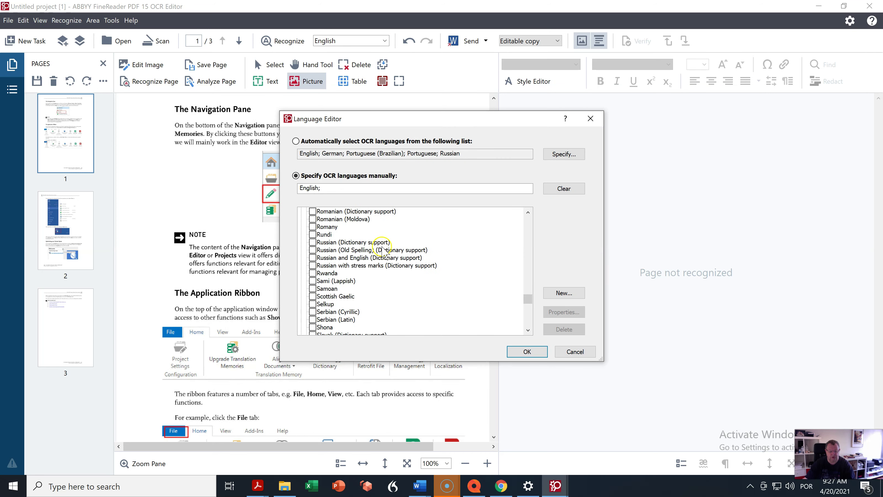
pyautogui.click(526, 223)
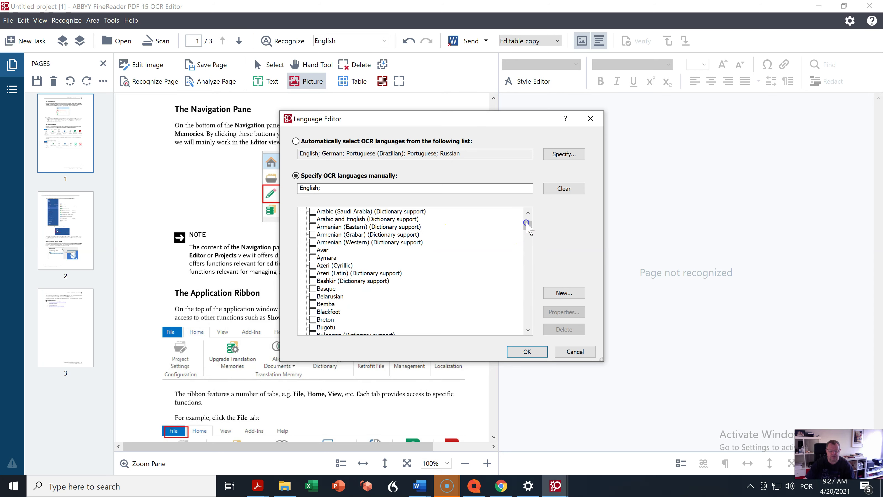
pyautogui.moveTo(527, 223); pyautogui.dragTo(527, 216)
pyautogui.click(370, 188)
pyautogui.click(440, 153)
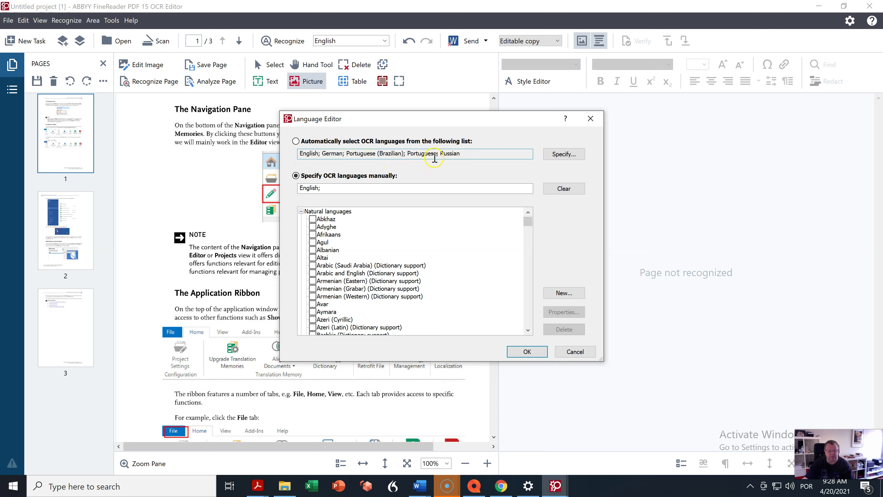
# Reduce the list of automatically selected OCR languages to English and Portuguese
pyautogui.click(553, 156)
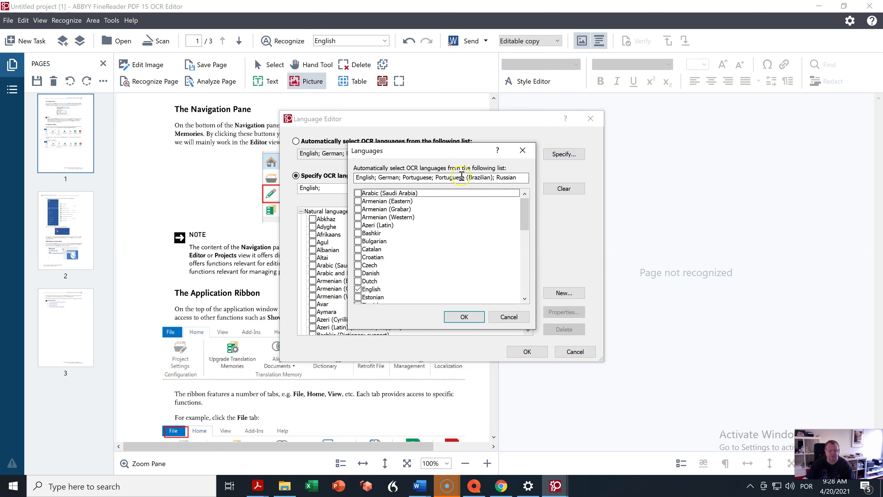
pyautogui.click(492, 178)
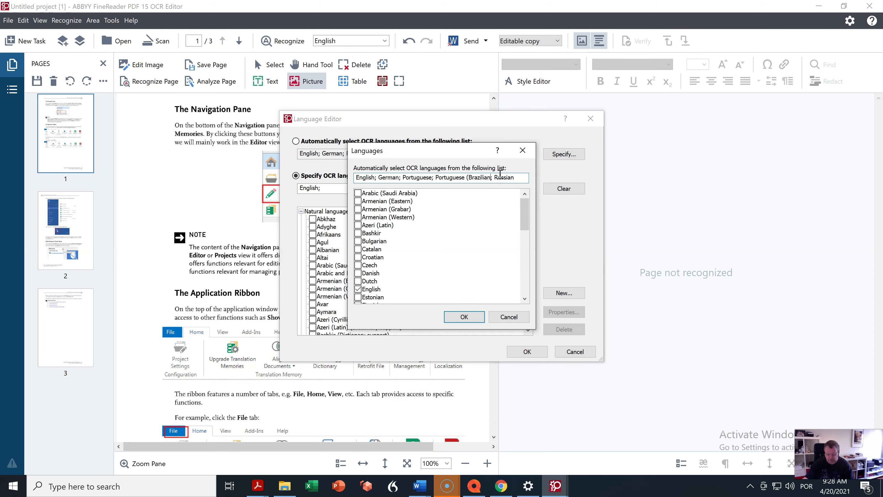
pyautogui.press('BackSpace')
pyautogui.press('BackSpace')
pyautogui.press('BackSpace')
pyautogui.press('BackSpace')
pyautogui.press('BackSpace')
pyautogui.press('BackSpace')
pyautogui.press('BackSpace')
pyautogui.press('BackSpace')
pyautogui.press('BackSpace')
pyautogui.press('BackSpace')
pyautogui.press('BackSpace')
pyautogui.press('BackSpace')
pyautogui.press('BackSpace')
pyautogui.press('BackSpace')
pyautogui.press('BackSpace')
pyautogui.press('BackSpace')
pyautogui.press('BackSpace')
pyautogui.press('BackSpace')
pyautogui.press('BackSpace')
pyautogui.press('BackSpace')
pyautogui.press('BackSpace')
pyautogui.press('BackSpace')
pyautogui.press('BackSpace')
pyautogui.press('BackSpace')
pyautogui.press('BackSpace')
pyautogui.press('BackSpace')
pyautogui.press('BackSpace')
pyautogui.press('BackSpace')
pyautogui.press('BackSpace')
pyautogui.press('BackSpace')
pyautogui.press('BackSpace')
pyautogui.press('BackSpace')
pyautogui.press('BackSpace')
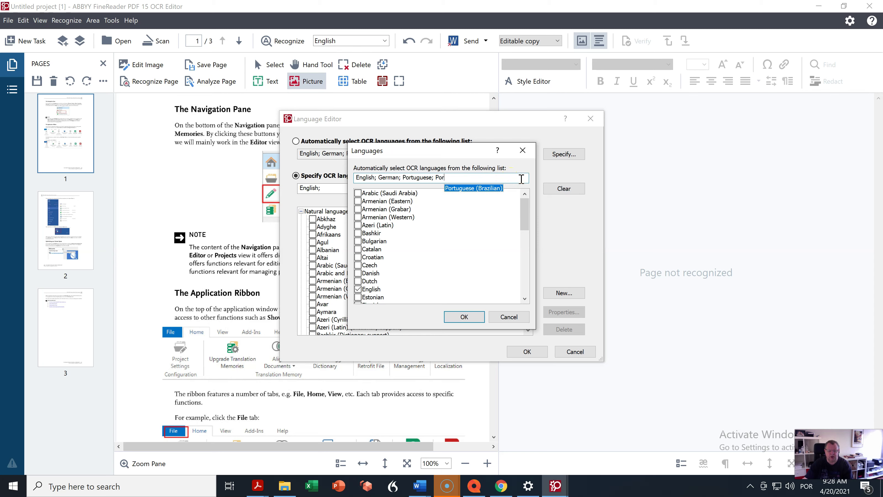
pyautogui.press('BackSpace')
pyautogui.press('BackSpace')
pyautogui.press('BackSpace')
pyautogui.press('BackSpace')
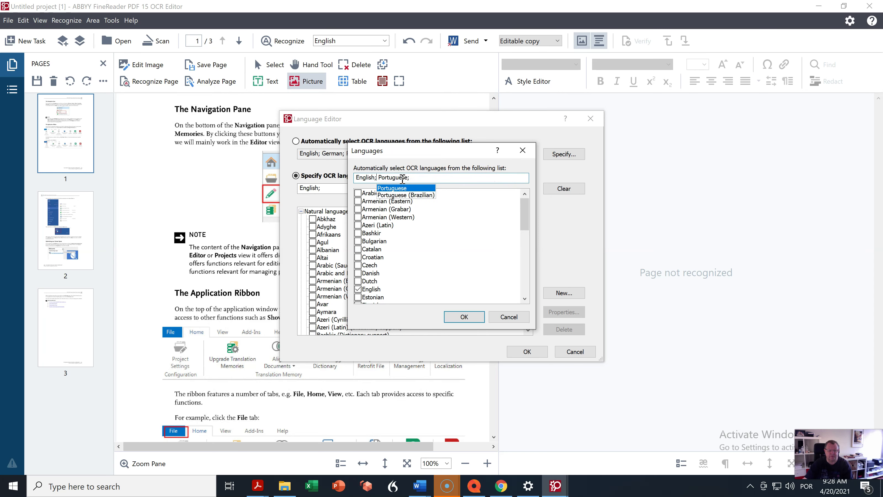
pyautogui.moveTo(531, 223); pyautogui.dragTo(471, 237)
pyautogui.click(459, 317)
# Add Portuguese with dictionary support to English in the manually specified OCR languages and apply the selection
pyautogui.click(343, 188)
pyautogui.moveTo(528, 222); pyautogui.dragTo(520, 293)
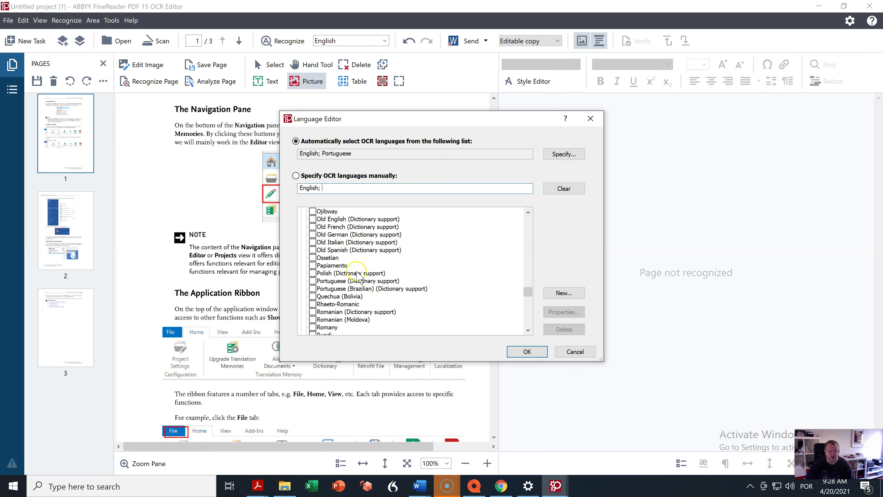
pyautogui.click(312, 281)
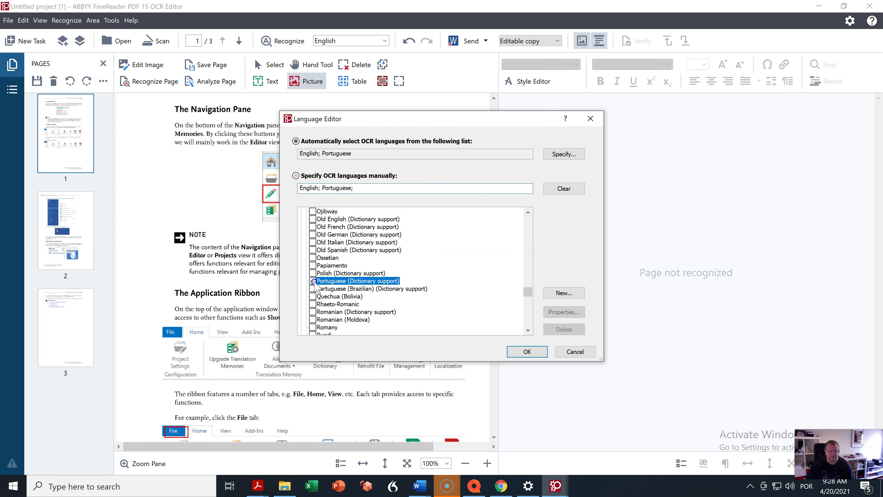
pyautogui.click(527, 351)
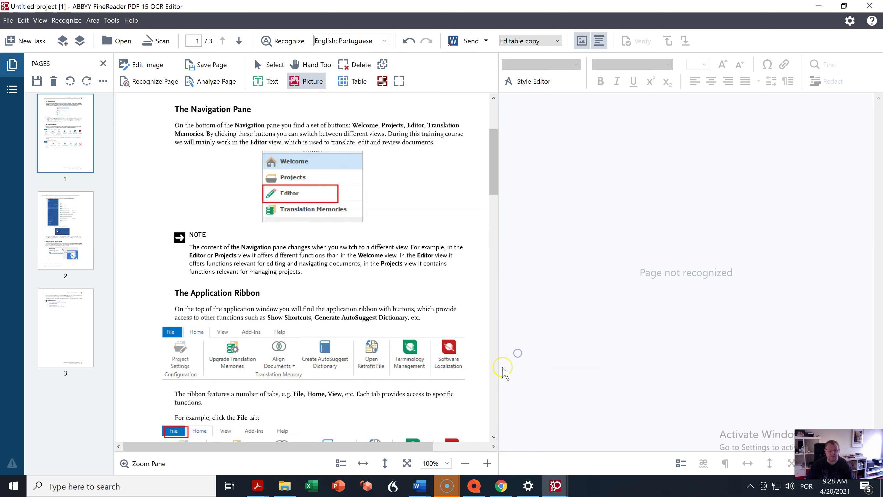
pyautogui.click(111, 20)
pyautogui.moveTo(131, 20)
pyautogui.click(287, 25)
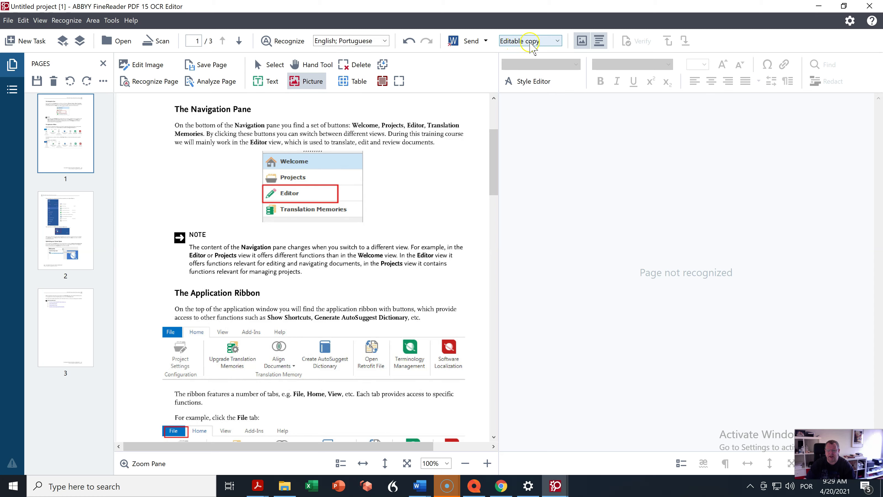
# Switch the document layout to Exact copy and back to Editable copy
pyautogui.click(557, 41)
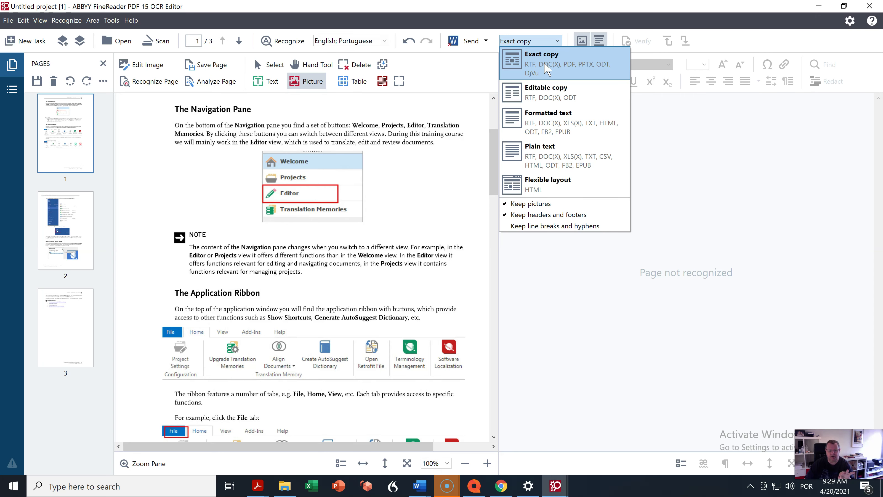
pyautogui.click(548, 69)
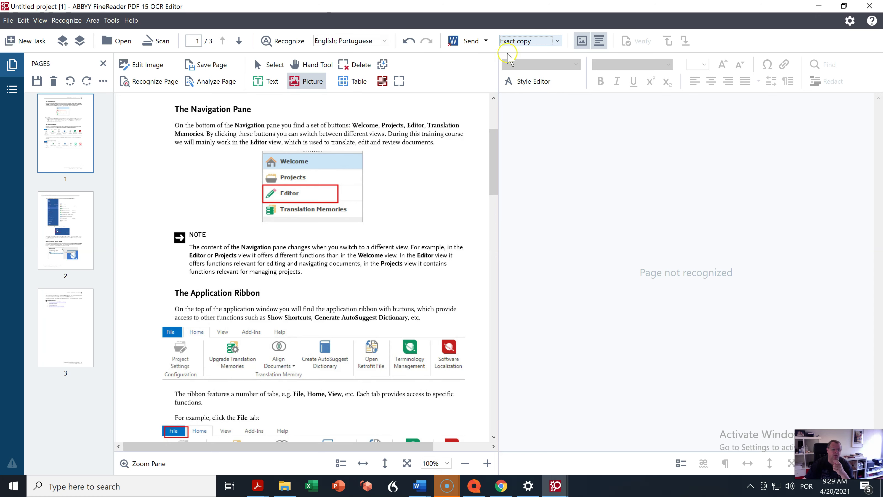
pyautogui.click(556, 40)
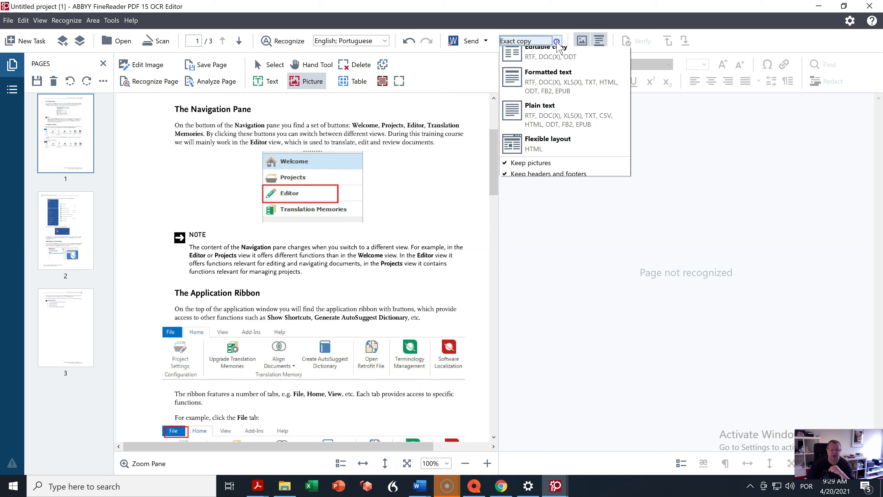
pyautogui.click(549, 91)
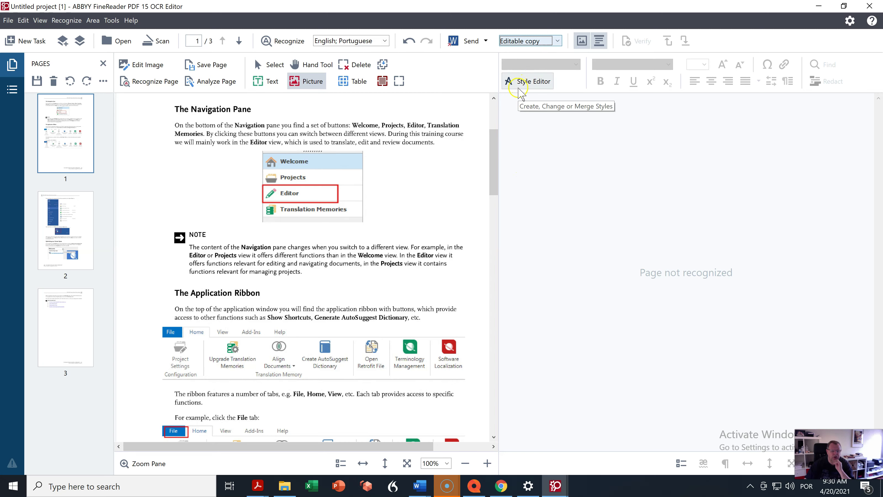
# Look through the document layout options, including keeping headers and footers, and examine the header and footer of page 1
pyautogui.click(557, 41)
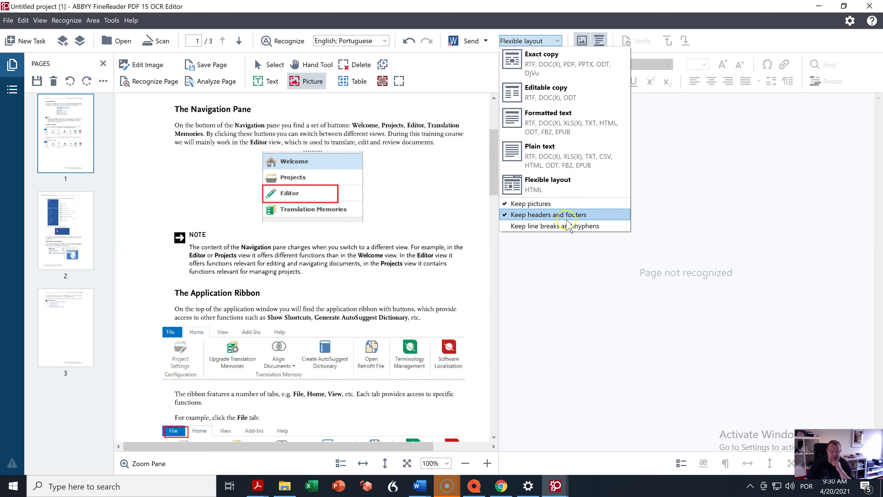
pyautogui.click(335, 330)
pyautogui.scroll(1, 334, 330)
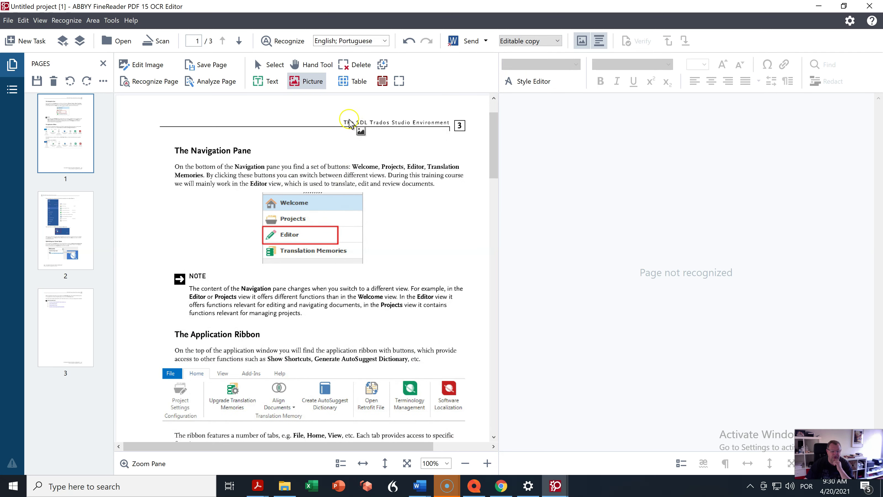
pyautogui.scroll(-2, 358, 287)
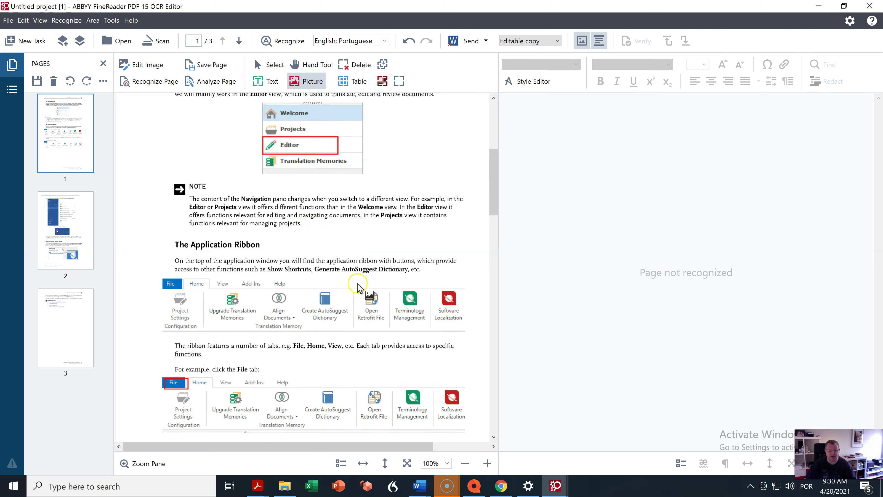
pyautogui.scroll(-3, 359, 288)
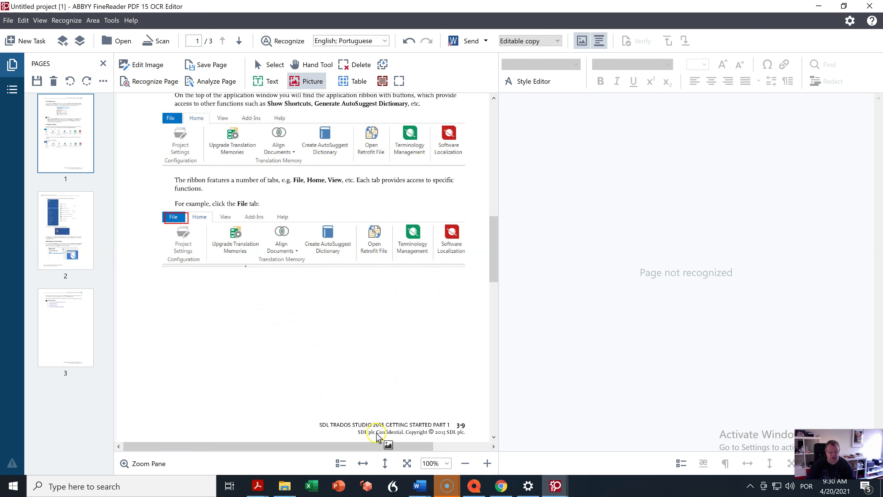
pyautogui.scroll(5, 377, 437)
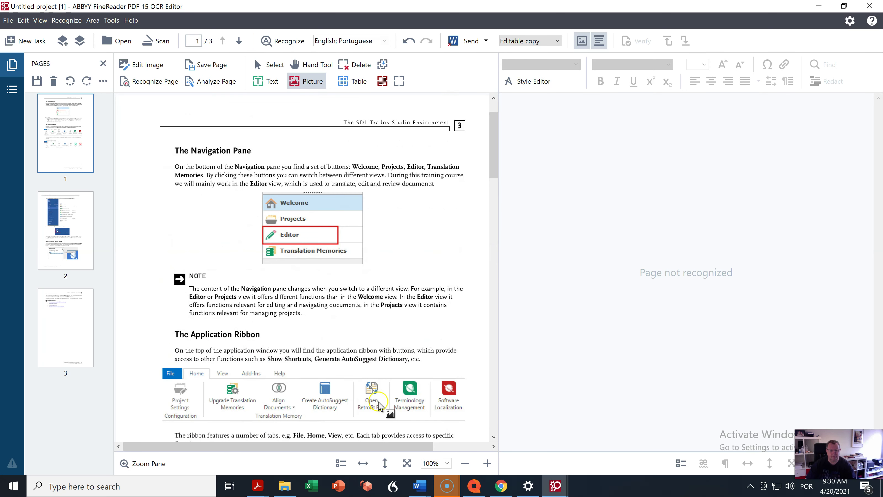
pyautogui.scroll(-1, 380, 338)
pyautogui.scroll(1, 382, 337)
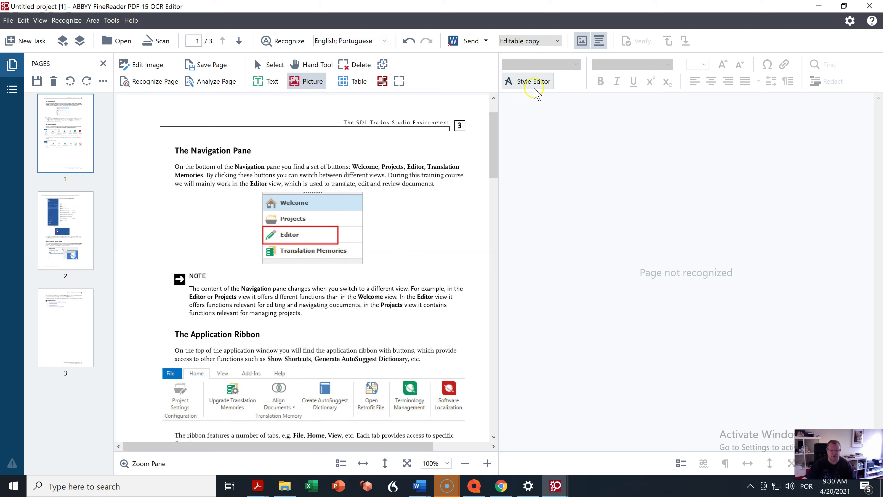
# Turn the Keep pictures layout option off and back on
pyautogui.click(553, 40)
pyautogui.click(542, 184)
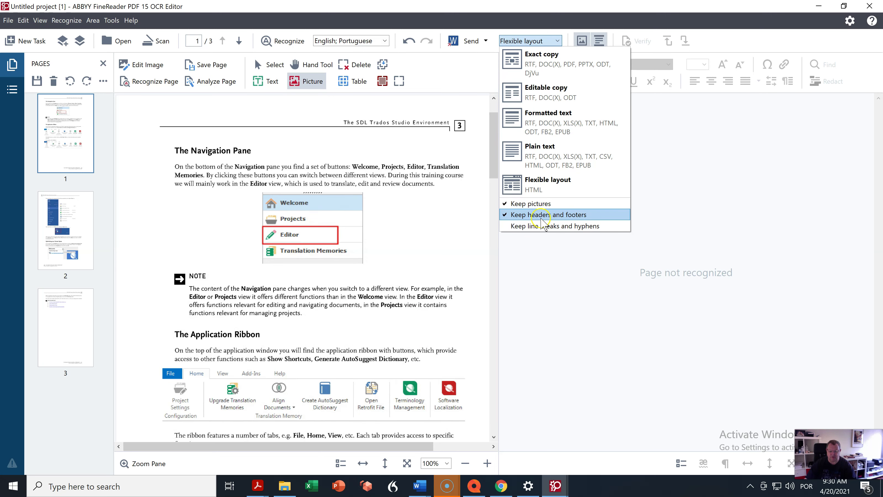
pyautogui.click(531, 206)
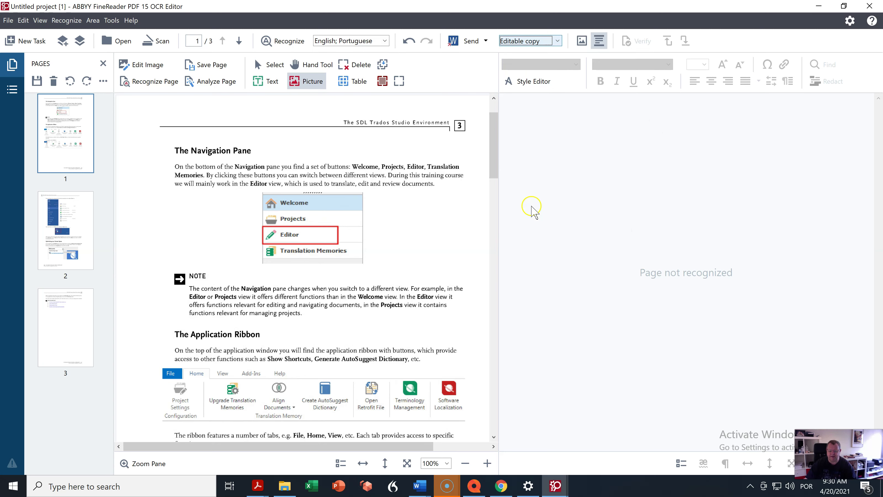
pyautogui.click(557, 40)
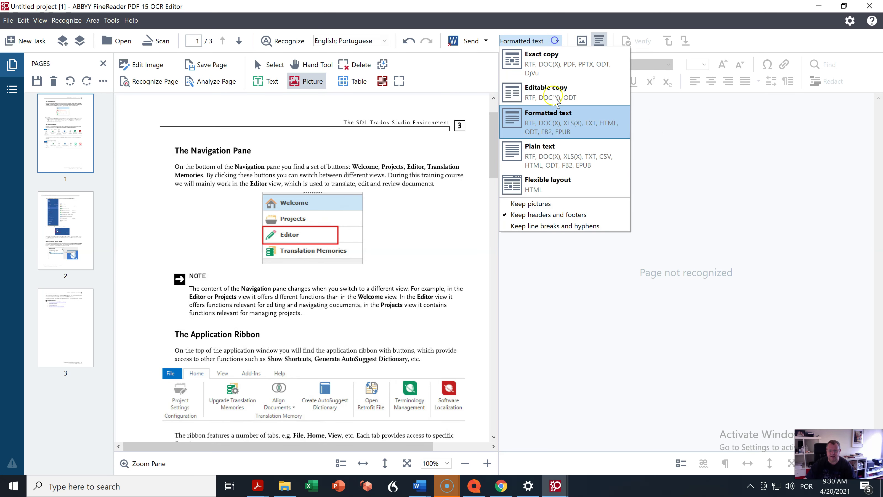
pyautogui.click(525, 204)
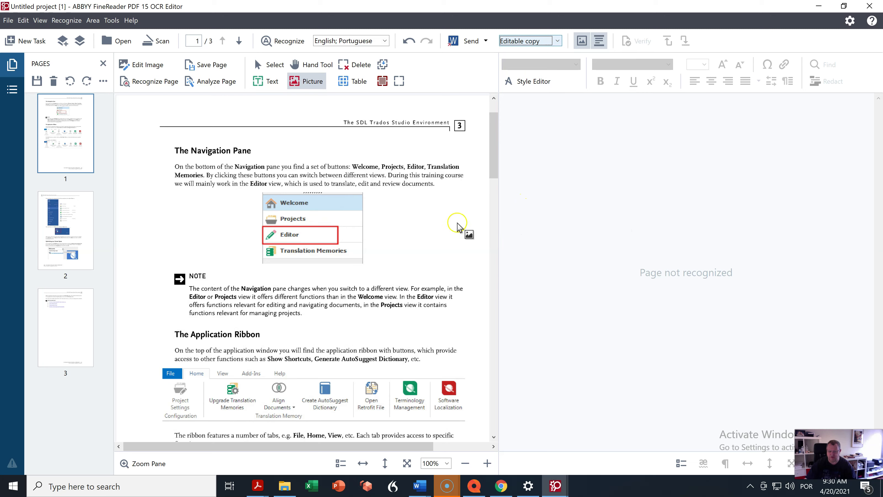
pyautogui.click(558, 40)
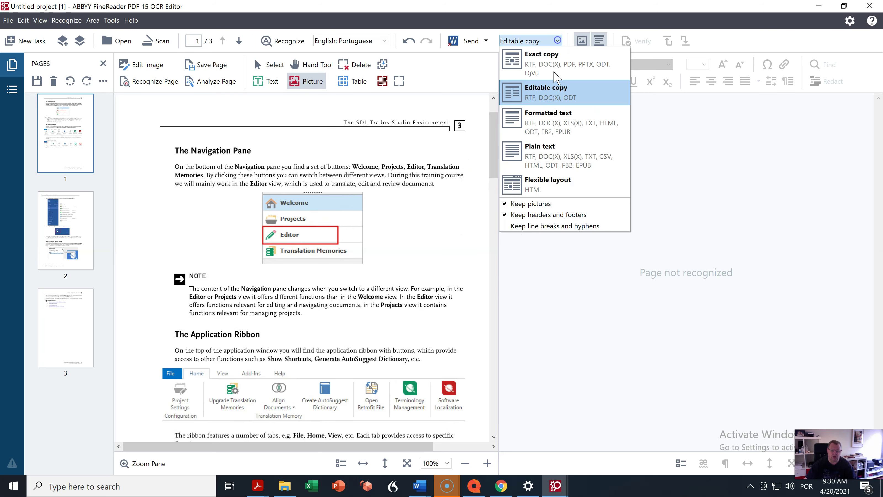
pyautogui.click(541, 205)
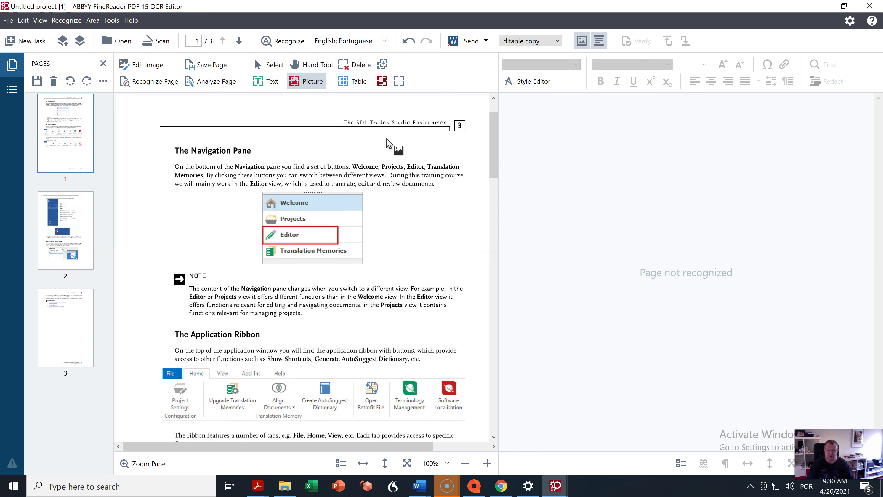
# Open the program options, review the Image Processing settings and close them
pyautogui.click(342, 83)
pyautogui.click(112, 21)
pyautogui.click(167, 83)
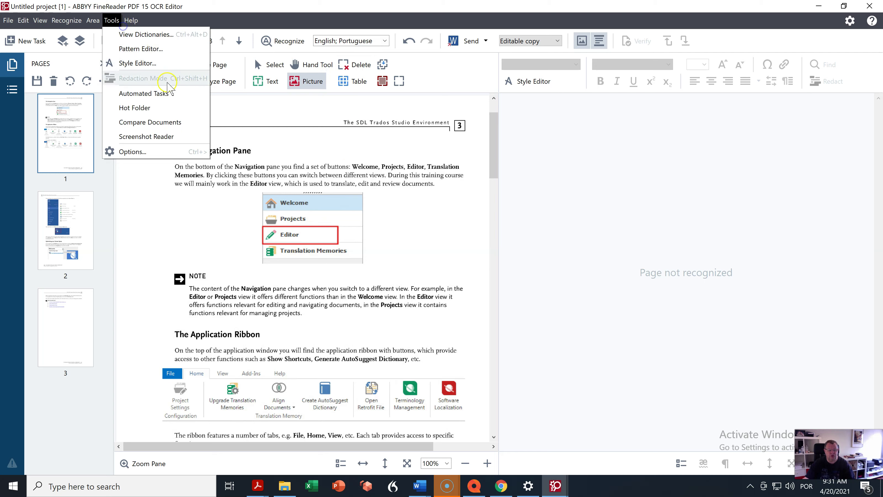
pyautogui.click(131, 152)
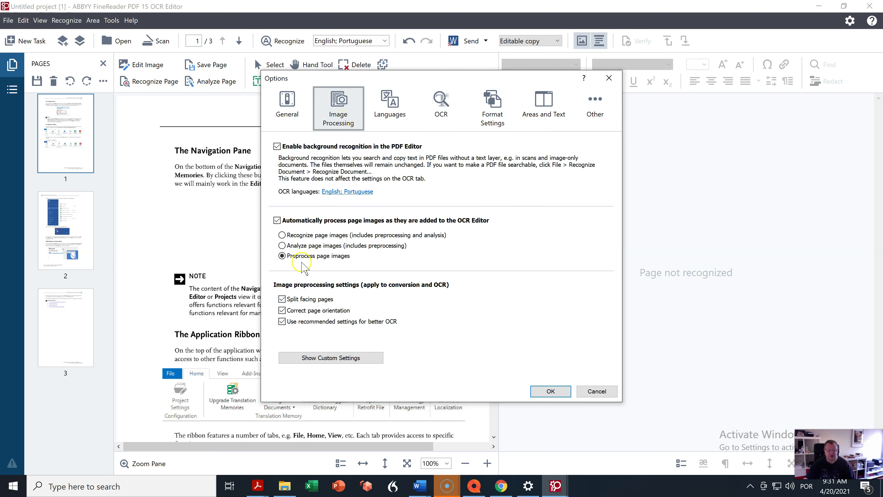
pyautogui.click(561, 393)
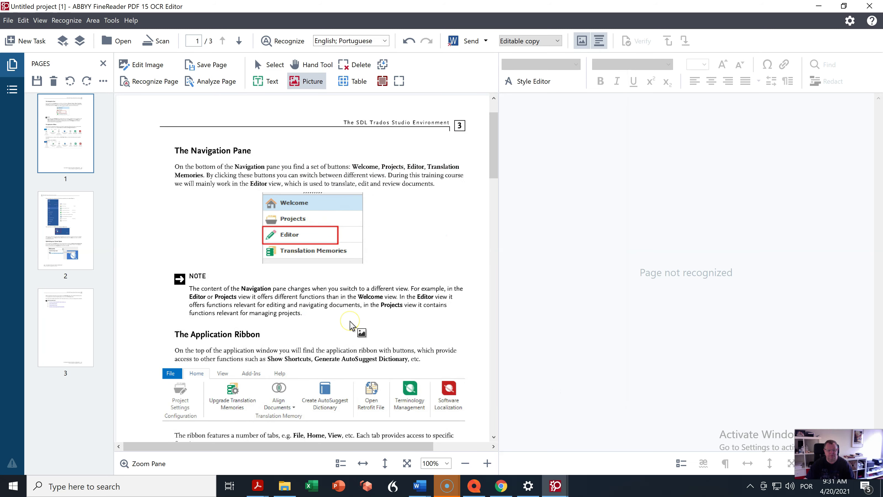
# Switch the output action to saving as a Microsoft Word document, and cancel the save dialog
pyautogui.click(486, 41)
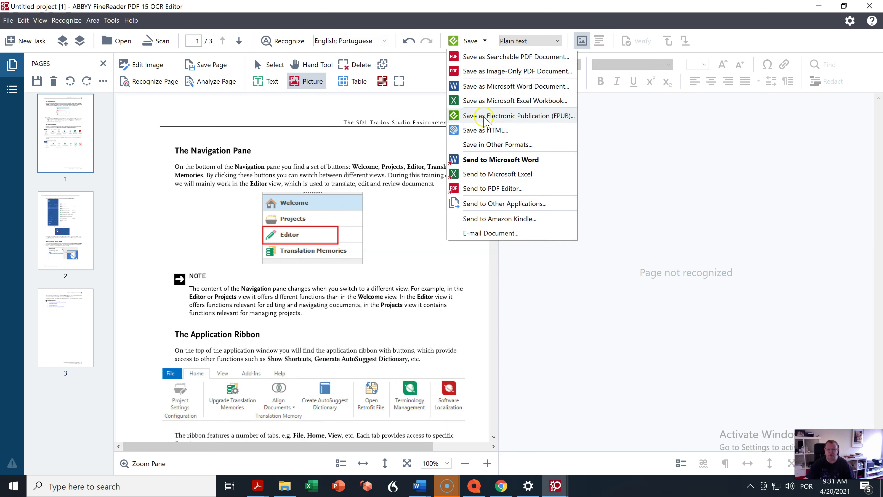
pyautogui.click(490, 87)
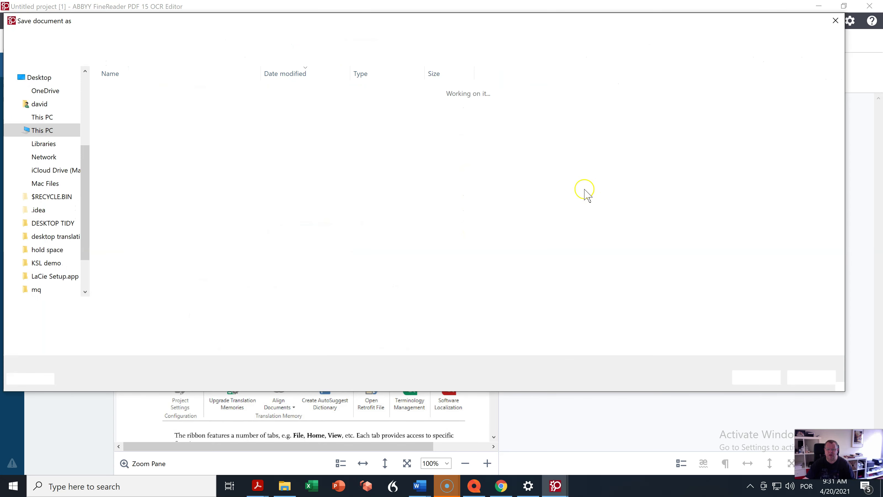
pyautogui.click(806, 379)
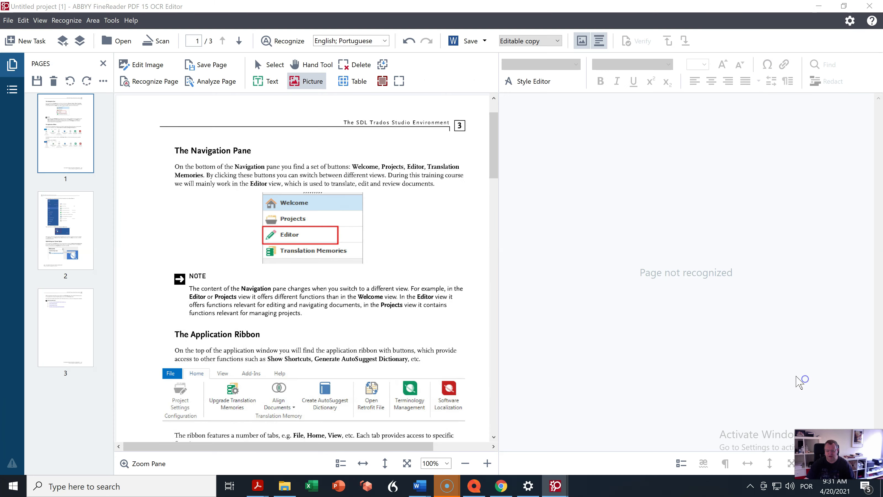
pyautogui.click(485, 43)
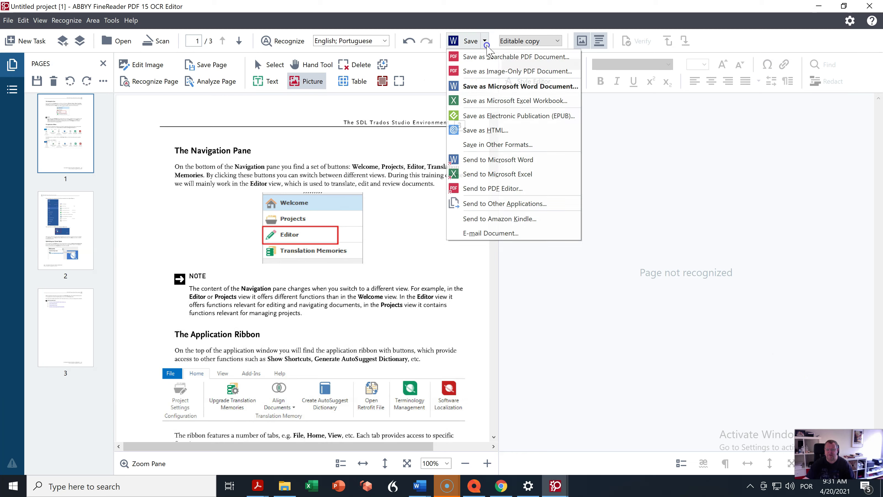
pyautogui.click(486, 44)
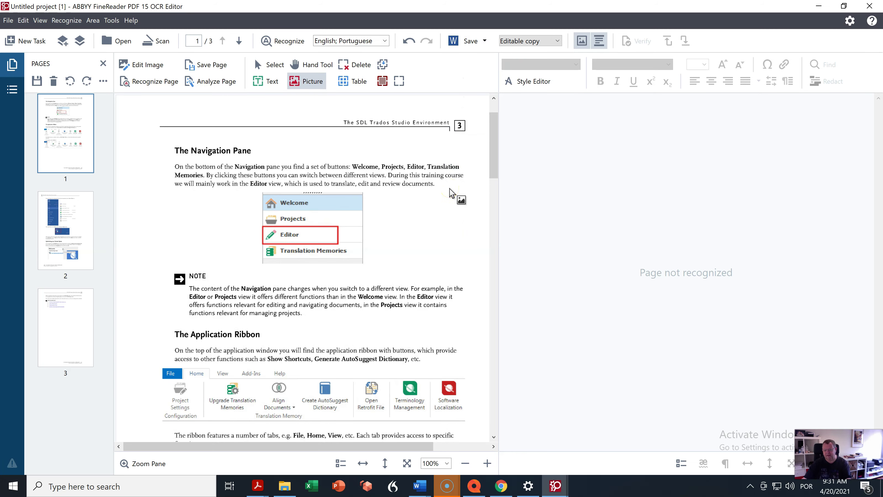
pyautogui.click(492, 33)
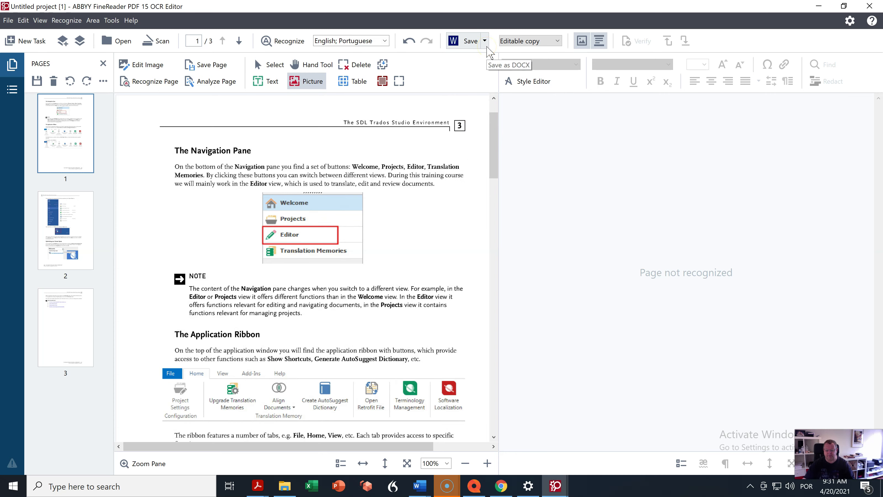
pyautogui.click(472, 81)
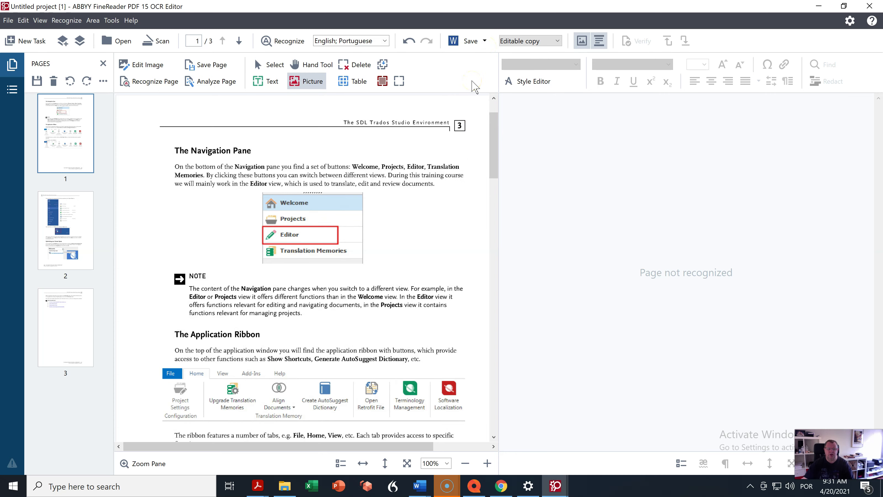
# Recheck the Image Processing options along with the OCR language and document layout selections
pyautogui.click(111, 20)
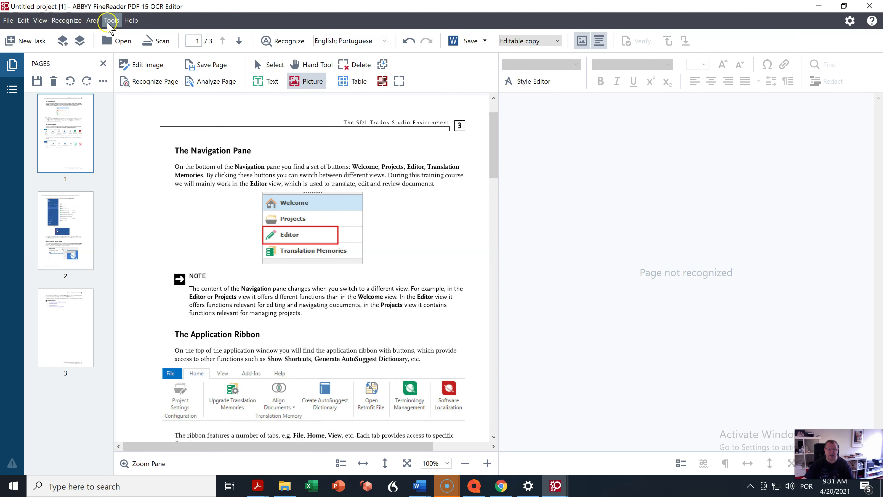
pyautogui.click(142, 153)
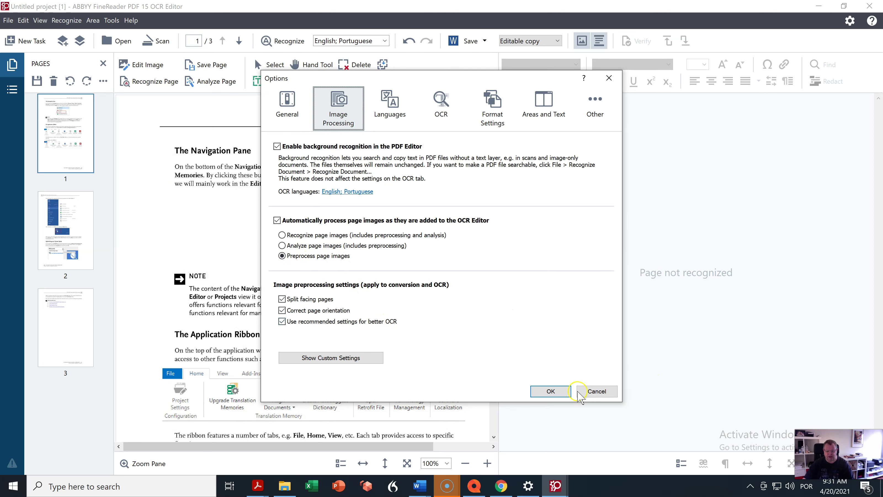
pyautogui.click(549, 391)
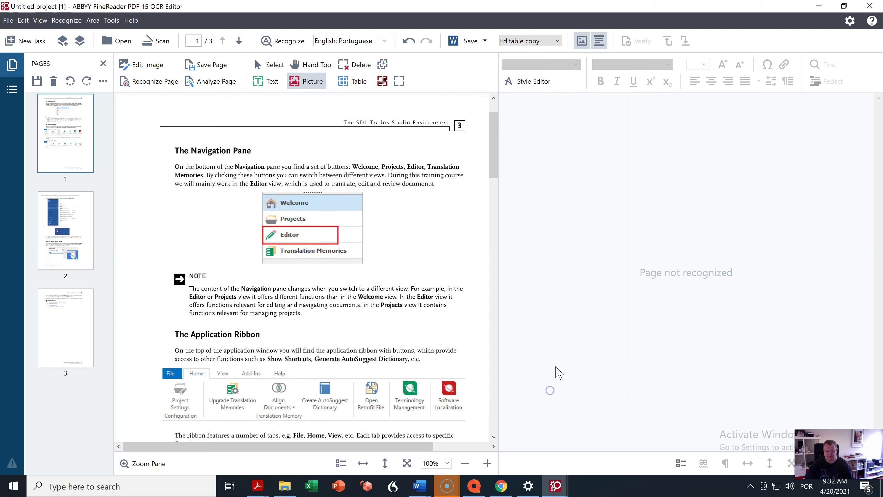
pyautogui.click(377, 40)
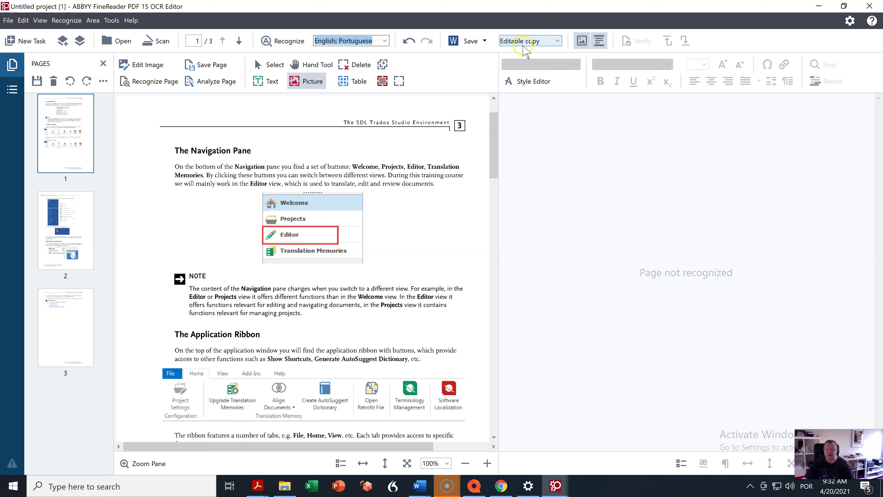
pyautogui.click(557, 40)
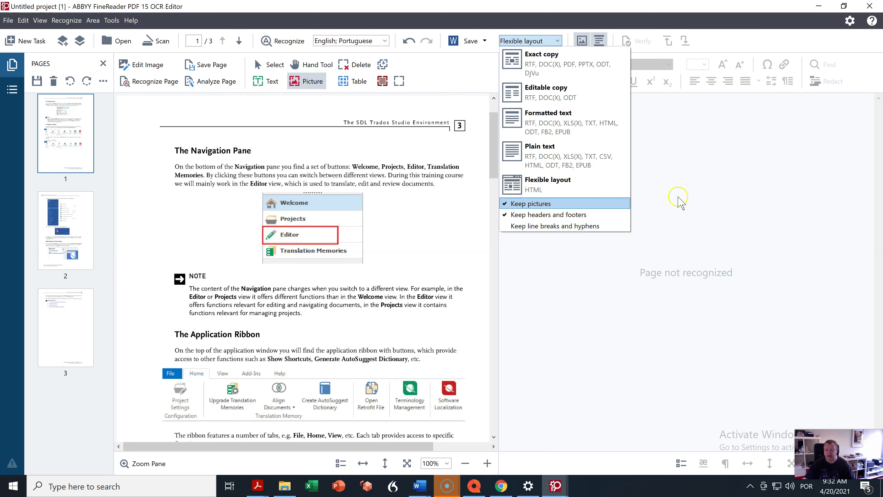
pyautogui.click(726, 189)
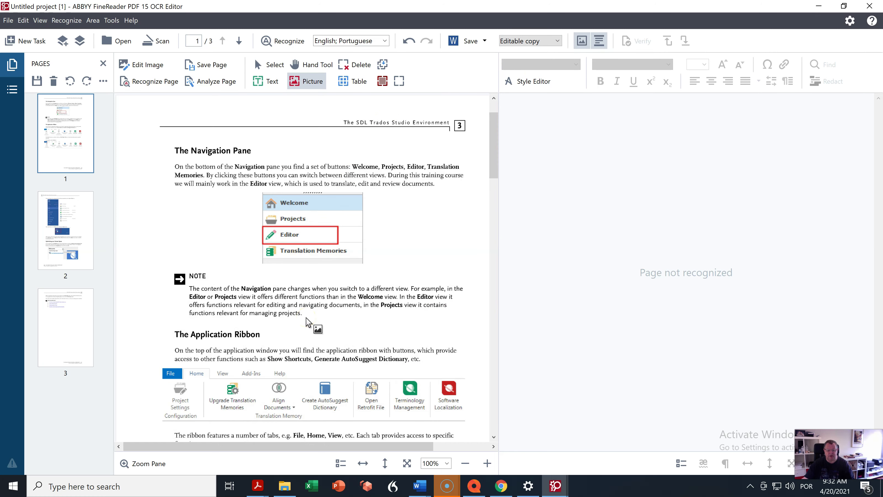
# Mark the heading "The Navigation Pane" and its paragraph on page 1 as a text area and recognize the page
pyautogui.scroll(-1, 402, 318)
pyautogui.scroll(-2, 402, 318)
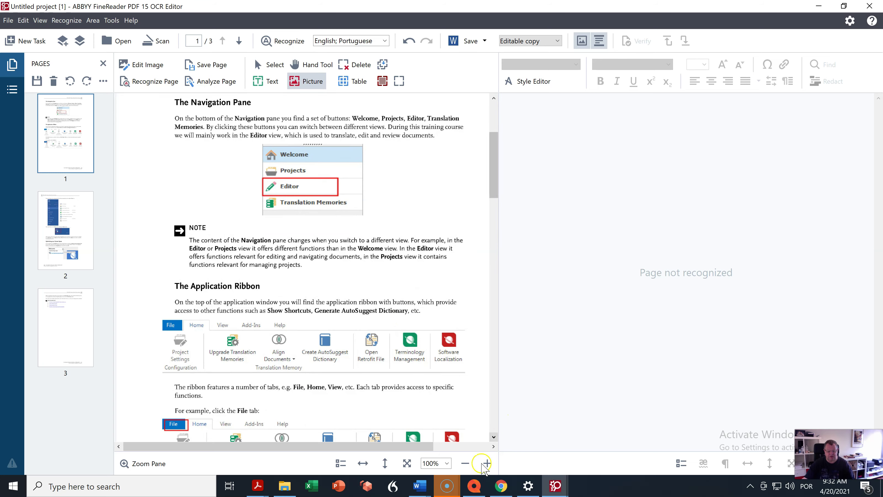
pyautogui.click(465, 463)
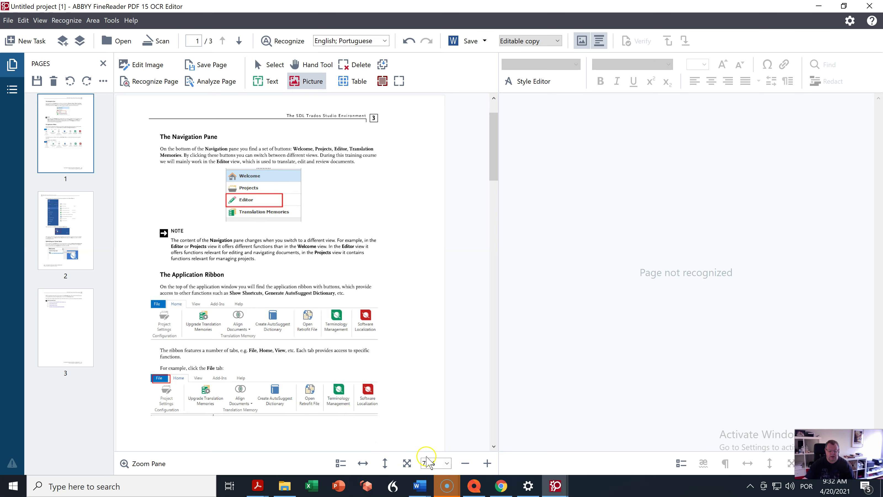
pyautogui.click(487, 463)
pyautogui.click(487, 463)
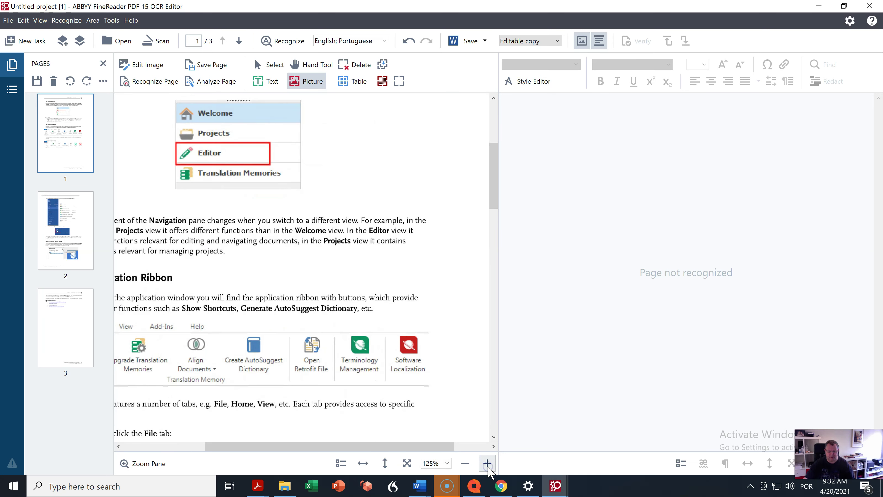
pyautogui.click(464, 463)
pyautogui.click(464, 462)
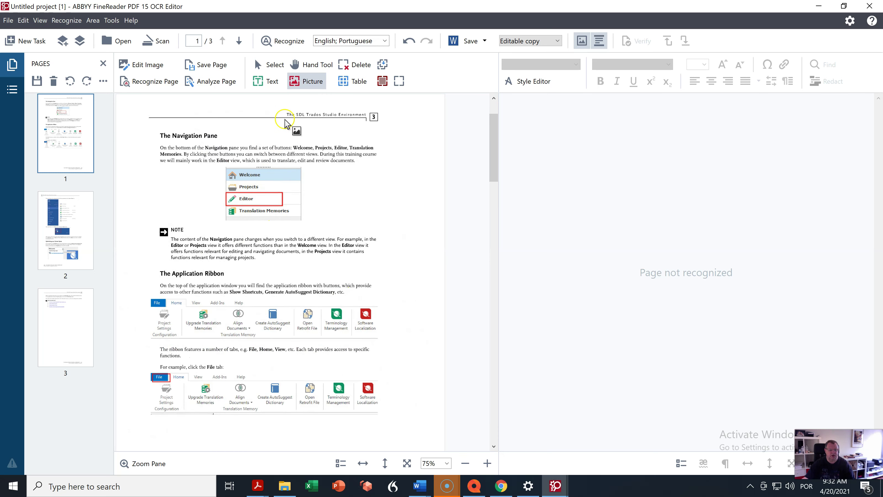
pyautogui.click(256, 83)
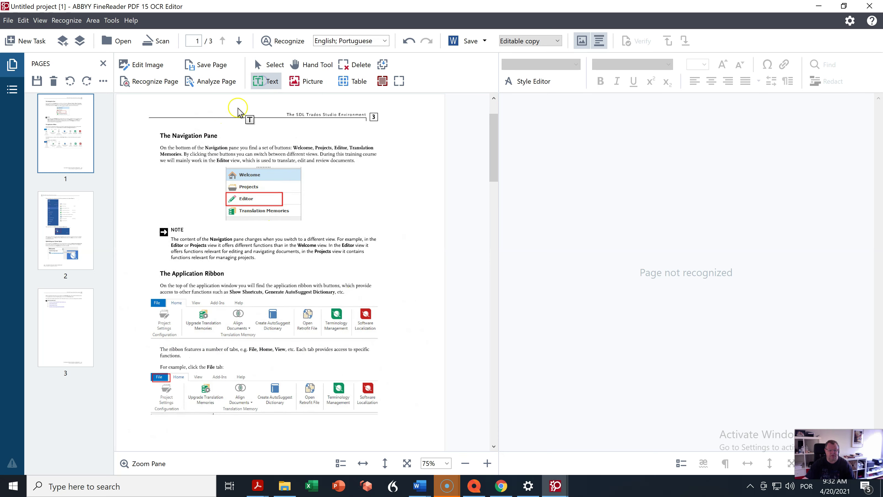
pyautogui.moveTo(151, 126)
pyautogui.mouseDown()
pyautogui.moveTo(347, 170)
pyautogui.moveTo(388, 165)
pyautogui.mouseUp()
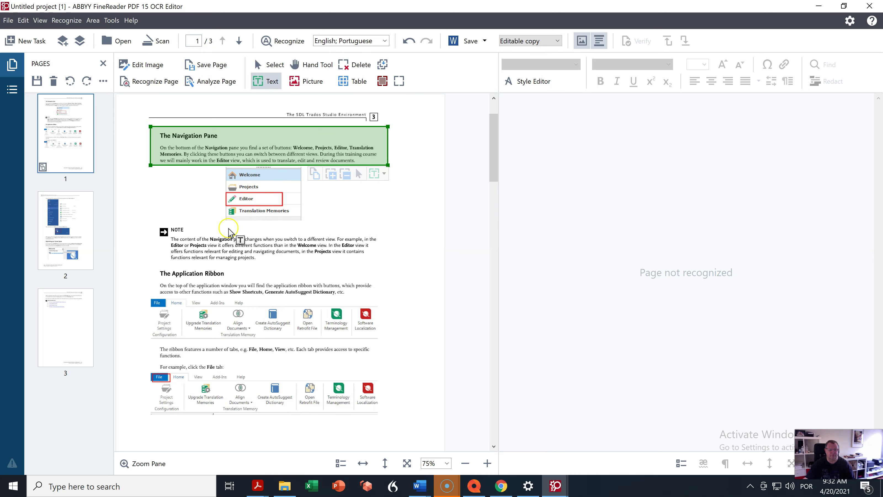
pyautogui.click(153, 84)
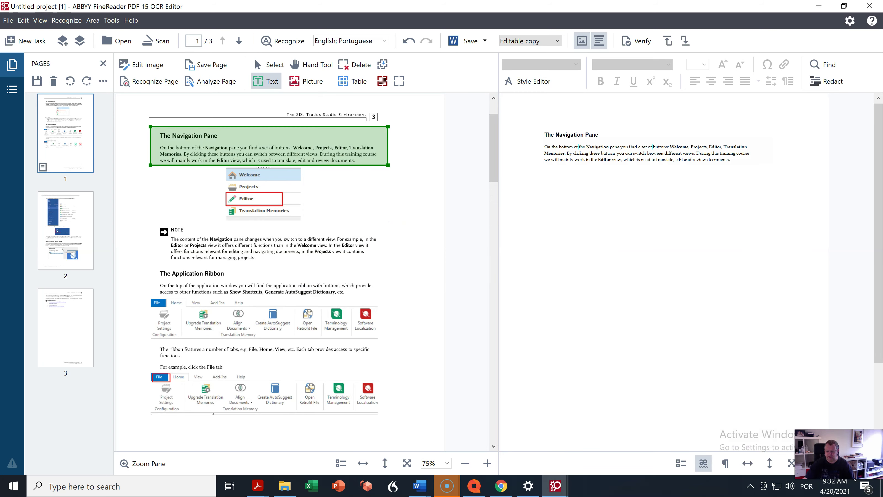
# Examine the recognized "The Navigation Pane" heading and its paragraph in the recognized text, checking the style of each
pyautogui.scroll(5, 804, 403)
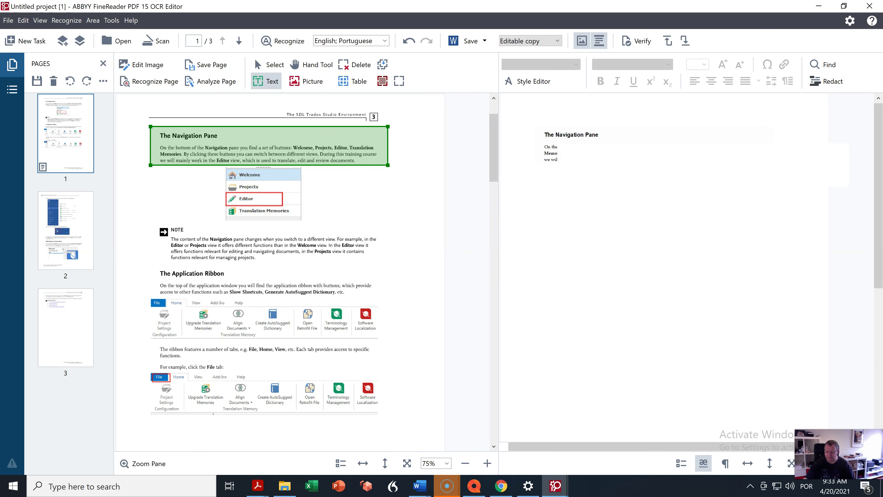
pyautogui.scroll(-3, 686, 264)
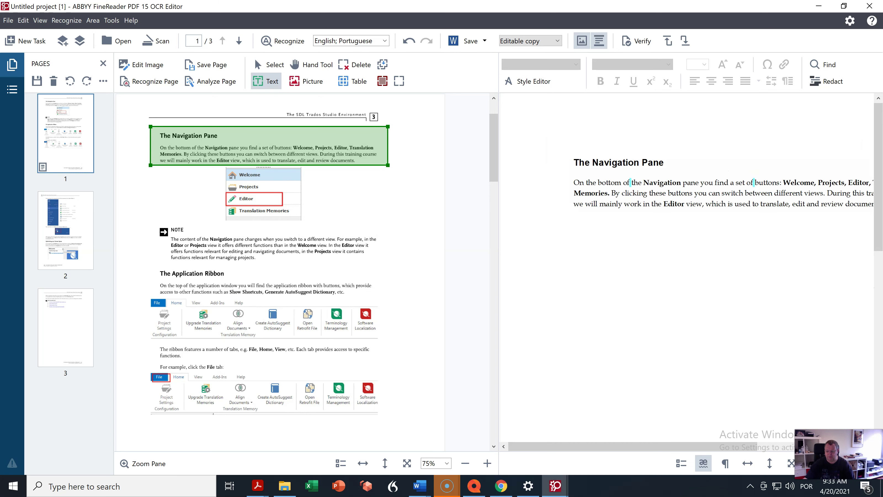
pyautogui.click(710, 163)
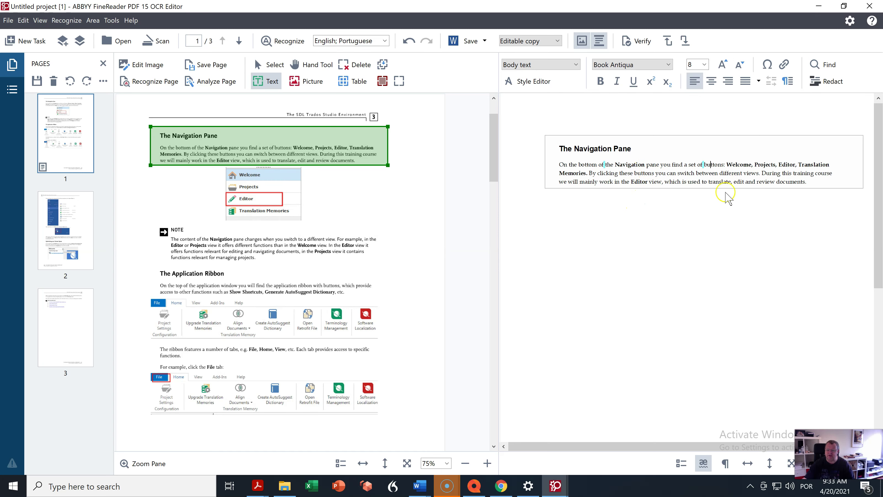
pyautogui.scroll(1, 713, 174)
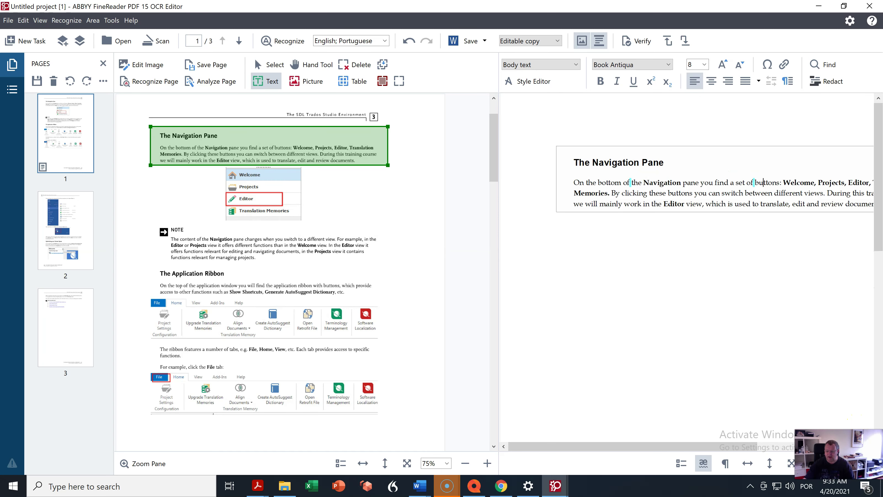
pyautogui.click(663, 162)
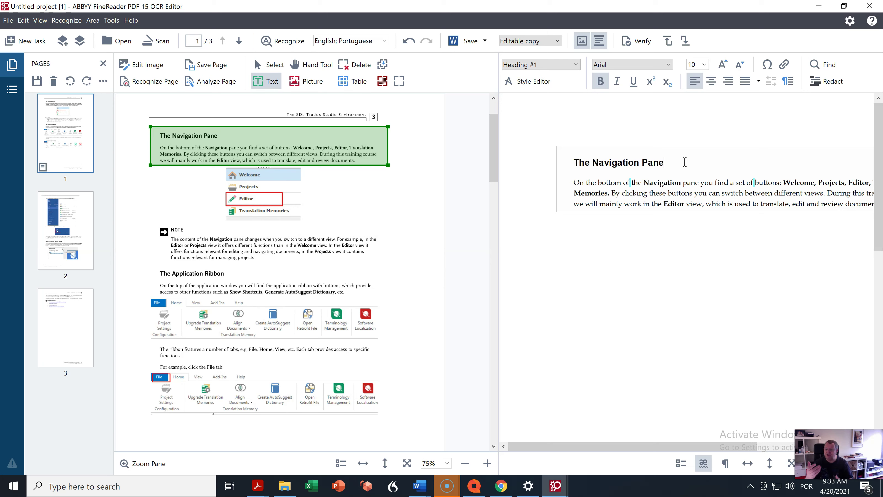
pyautogui.click(748, 463)
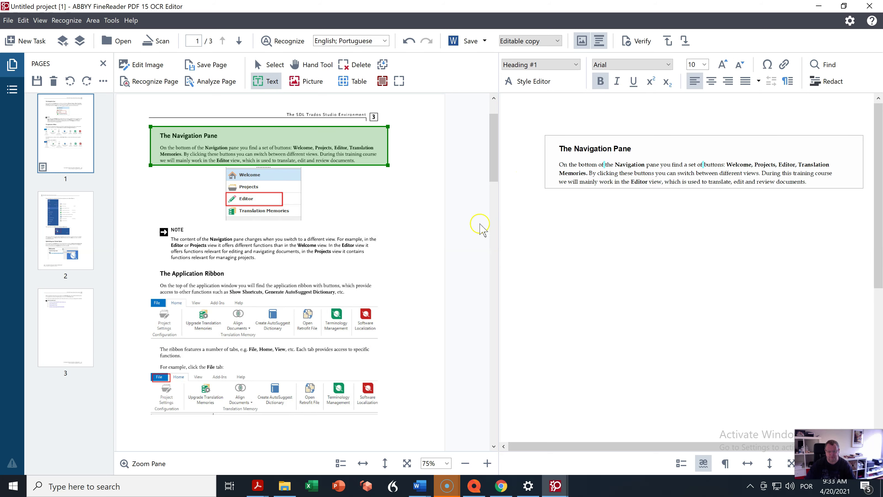
# Mark the navigation buttons image below the first paragraph as a picture area, recognize the page and check the picture in the result
pyautogui.click(258, 193)
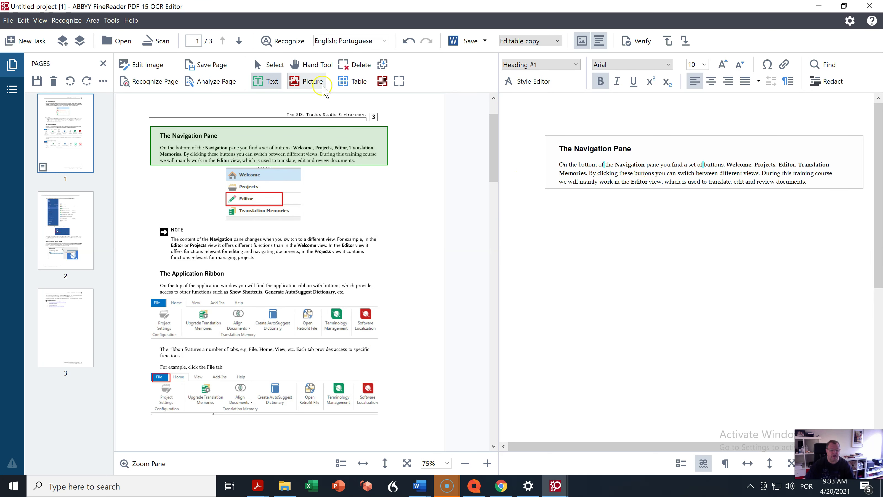
pyautogui.click(314, 82)
pyautogui.moveTo(227, 168); pyautogui.dragTo(302, 220)
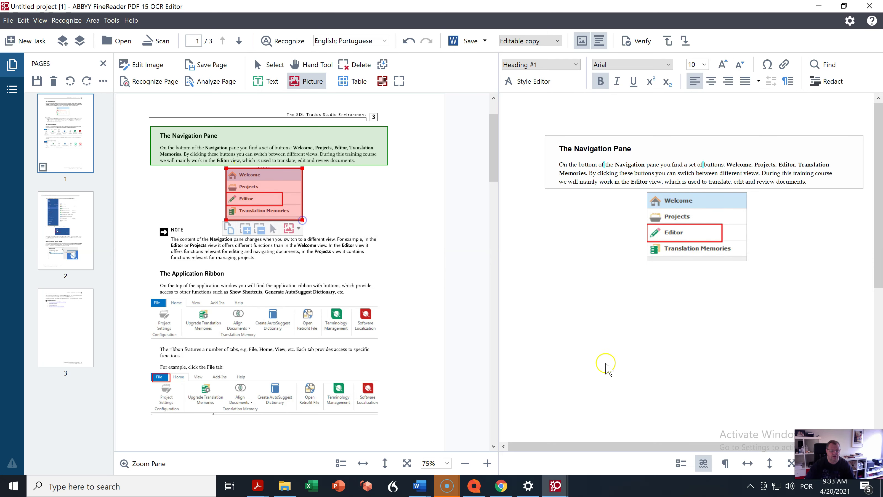
pyautogui.click(149, 88)
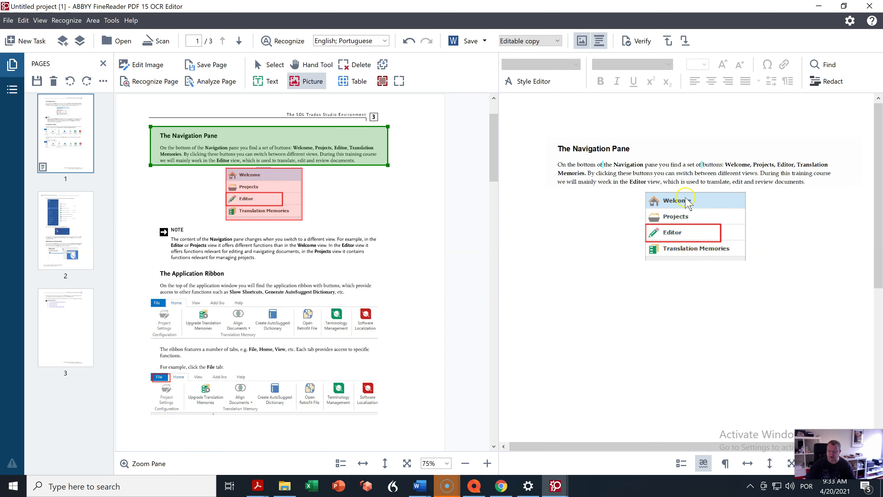
pyautogui.click(691, 240)
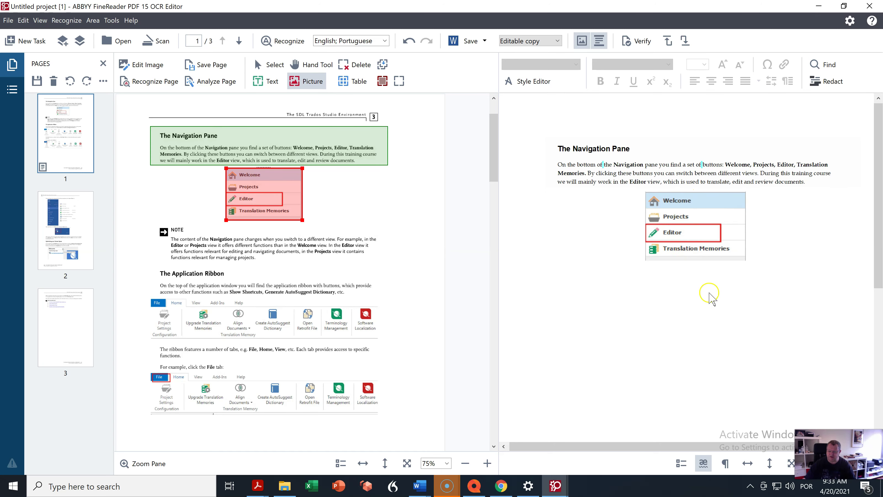
pyautogui.click(683, 240)
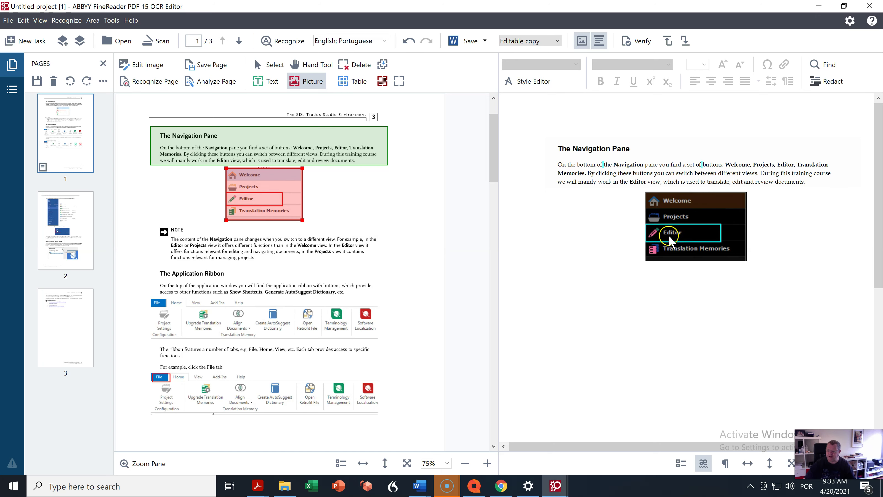
pyautogui.click(706, 306)
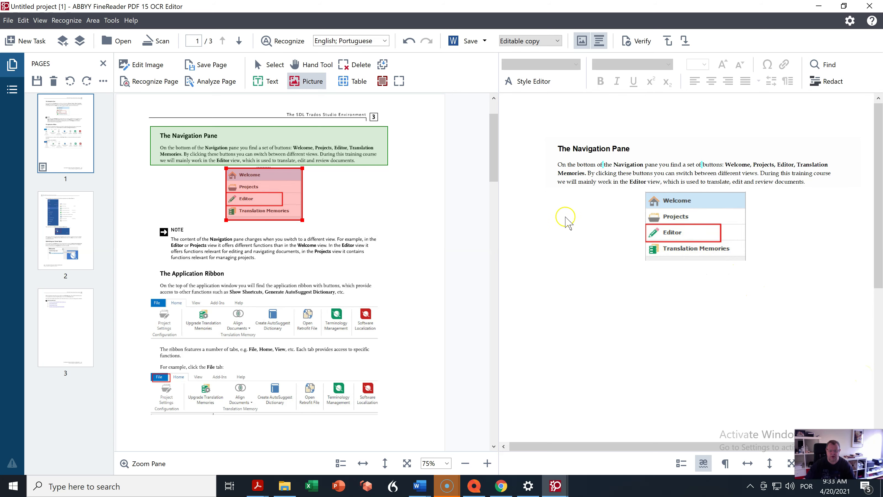
# Mark the NOTE label, its paragraph, the "The Application Ribbon" section text and the paragraph about ribbon tabs as separate text areas
pyautogui.click(261, 84)
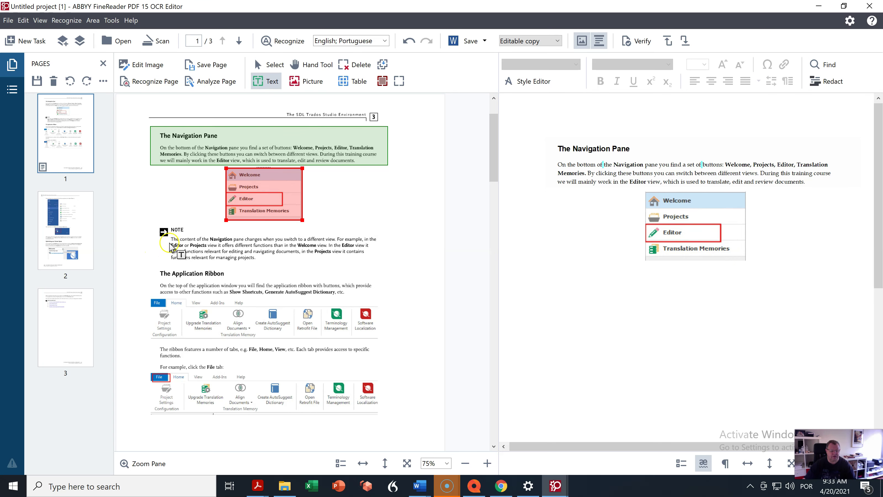
pyautogui.moveTo(168, 236)
pyautogui.mouseDown()
pyautogui.moveTo(236, 254)
pyautogui.moveTo(377, 265)
pyautogui.mouseUp()
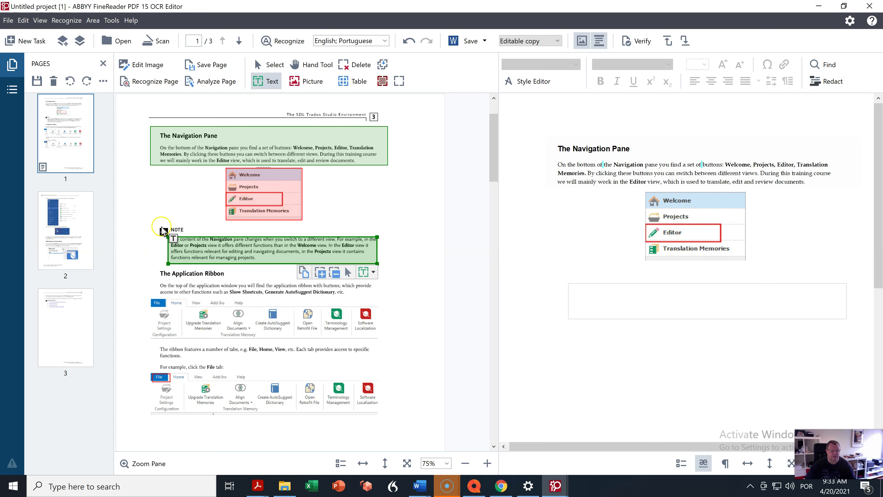
pyautogui.moveTo(170, 226); pyautogui.dragTo(188, 233)
pyautogui.moveTo(152, 268); pyautogui.dragTo(381, 303)
pyautogui.moveTo(151, 343); pyautogui.dragTo(396, 372)
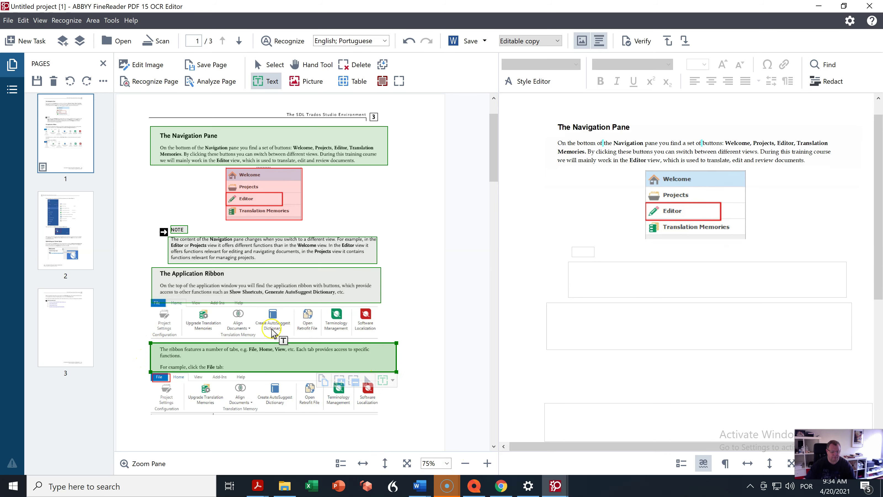
# Shorten the "The Application Ribbon" text area to end above the first ribbon image, and mark that image as a picture area
pyautogui.click(307, 81)
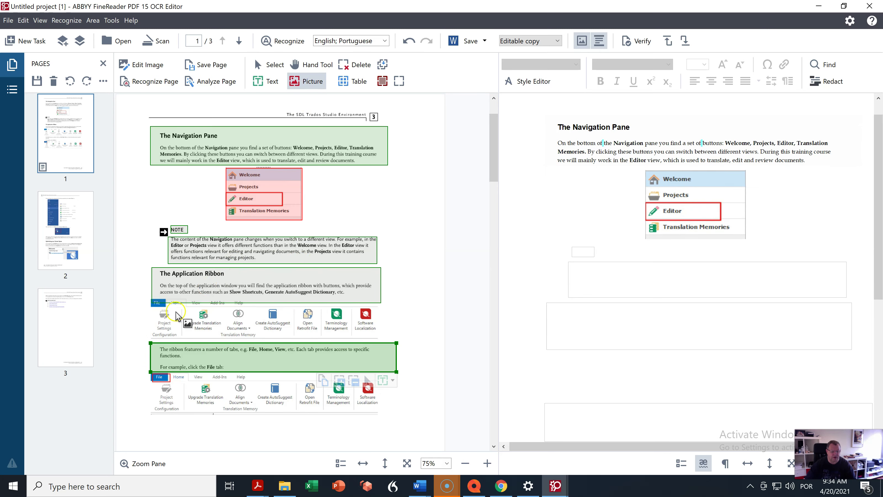
pyautogui.click(486, 462)
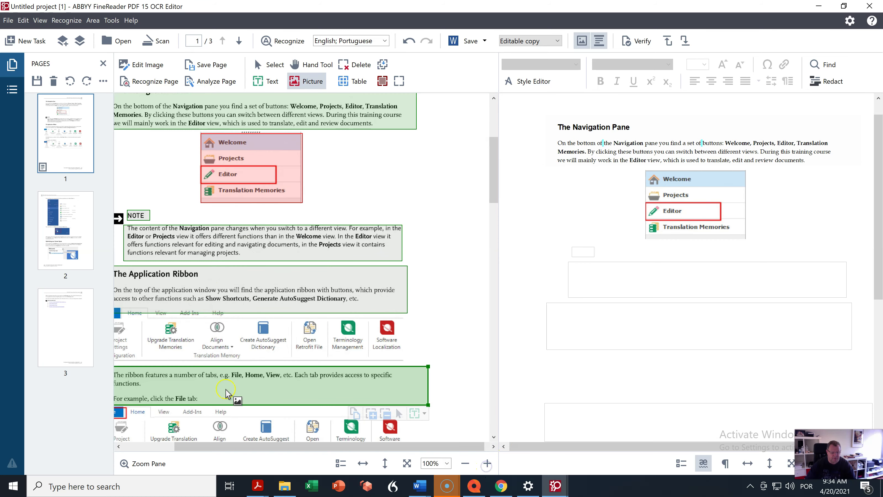
pyautogui.moveTo(309, 446); pyautogui.dragTo(259, 447)
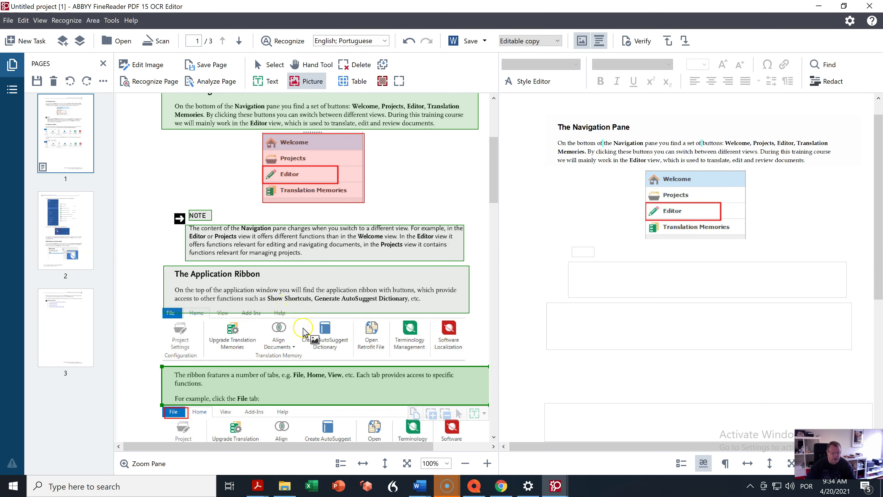
pyautogui.moveTo(307, 313); pyautogui.dragTo(310, 305)
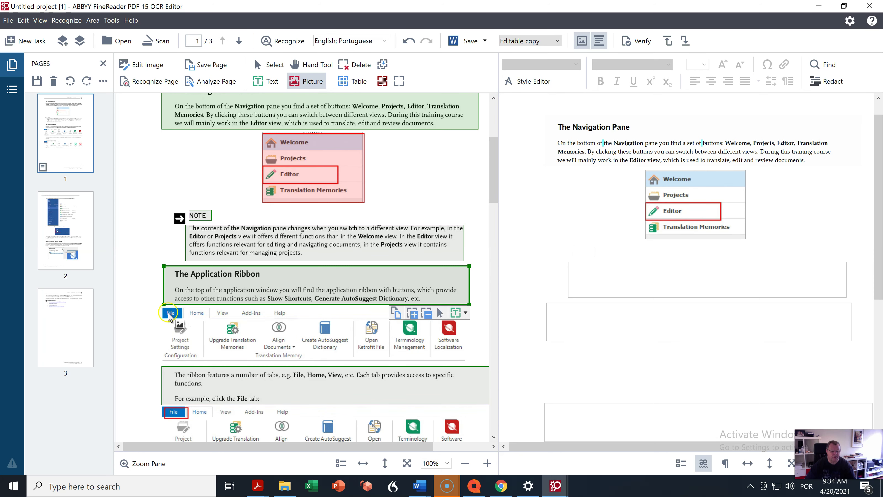
pyautogui.click(160, 306)
pyautogui.moveTo(392, 333); pyautogui.dragTo(484, 360)
# Mark the second ribbon image, below "For example, click the File tab:", as a picture area
pyautogui.click(494, 437)
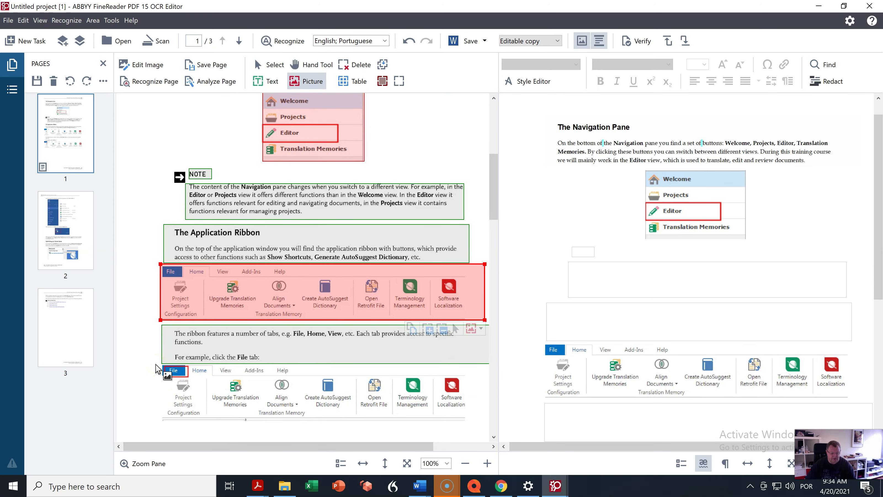
pyautogui.click(184, 375)
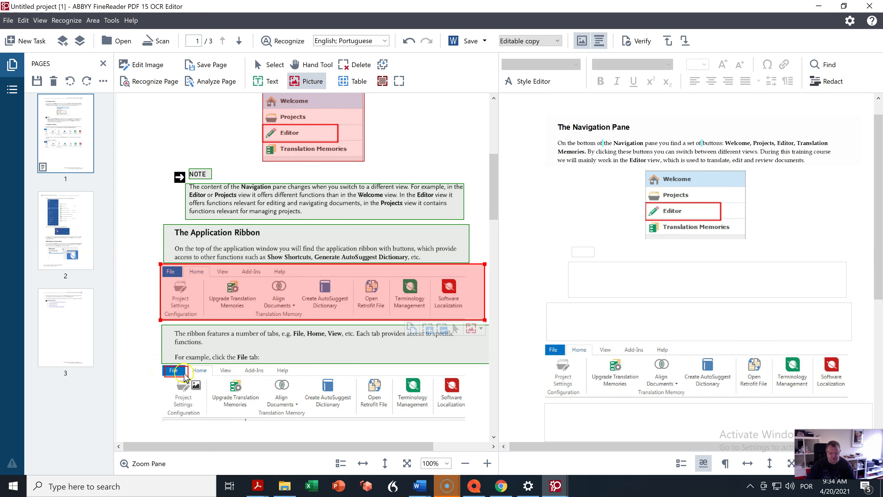
pyautogui.click(157, 365)
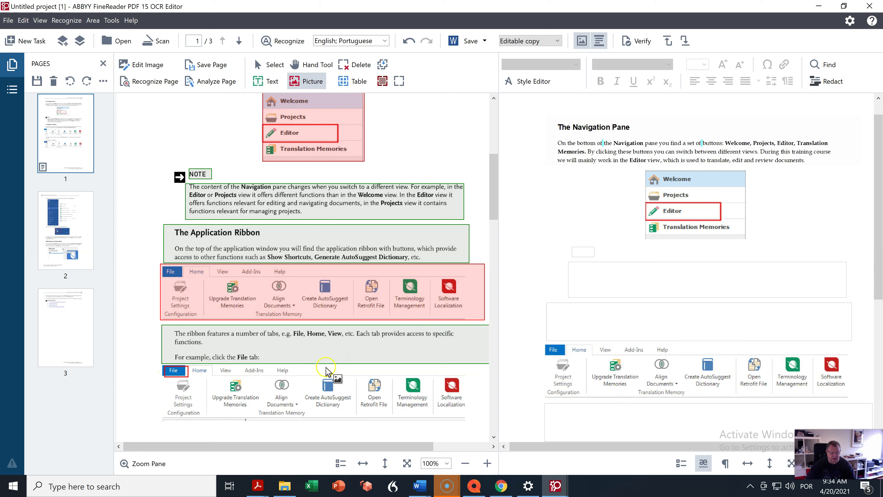
pyautogui.click(481, 381)
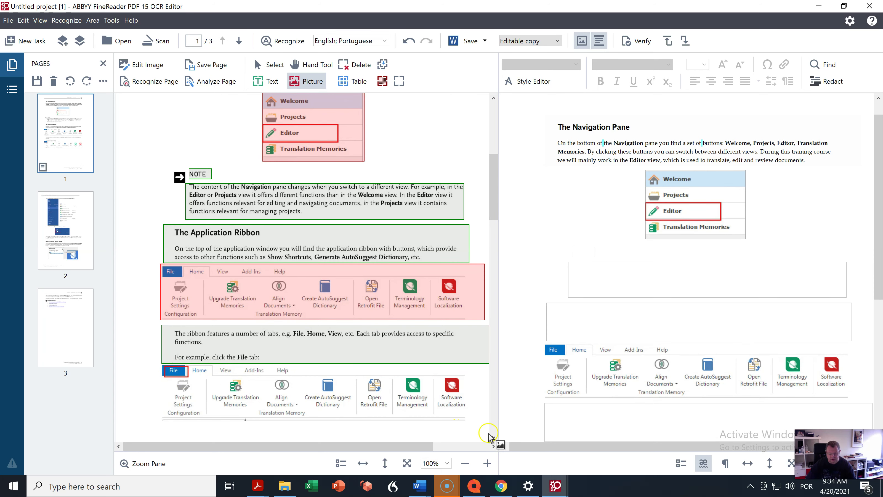
pyautogui.moveTo(158, 365); pyautogui.dragTo(471, 424)
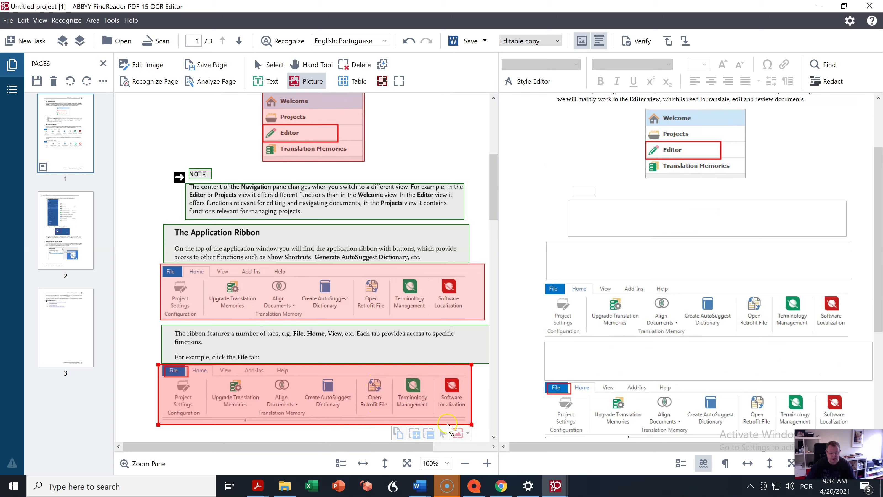
# Adjust the upper edge of the second ribbon picture area to sit just below the "For example, click the File tab:" line
pyautogui.click(487, 463)
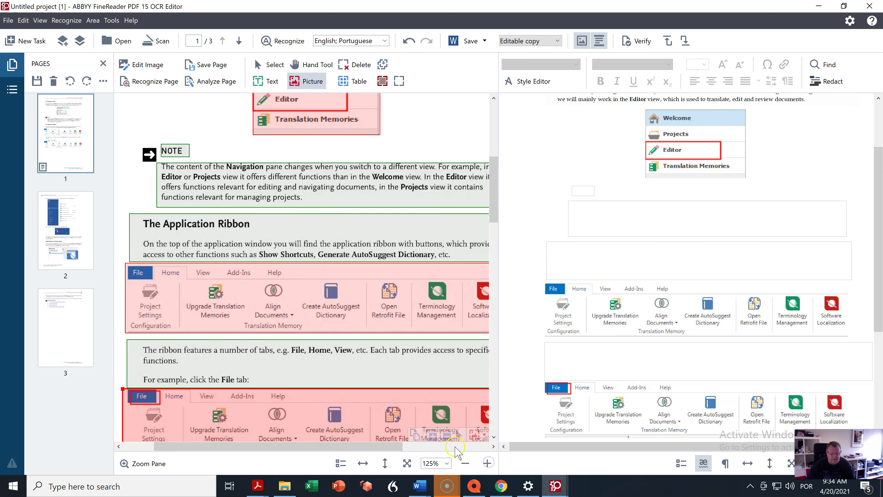
pyautogui.moveTo(347, 390); pyautogui.dragTo(348, 391)
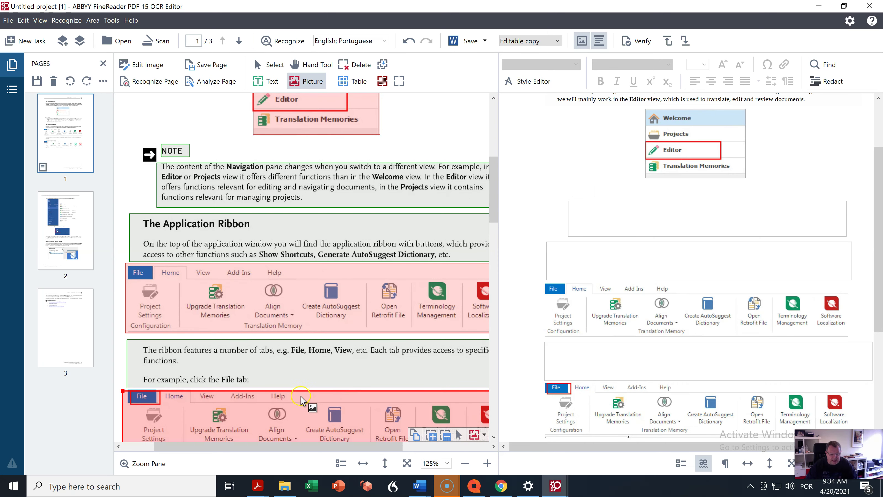
pyautogui.click(465, 463)
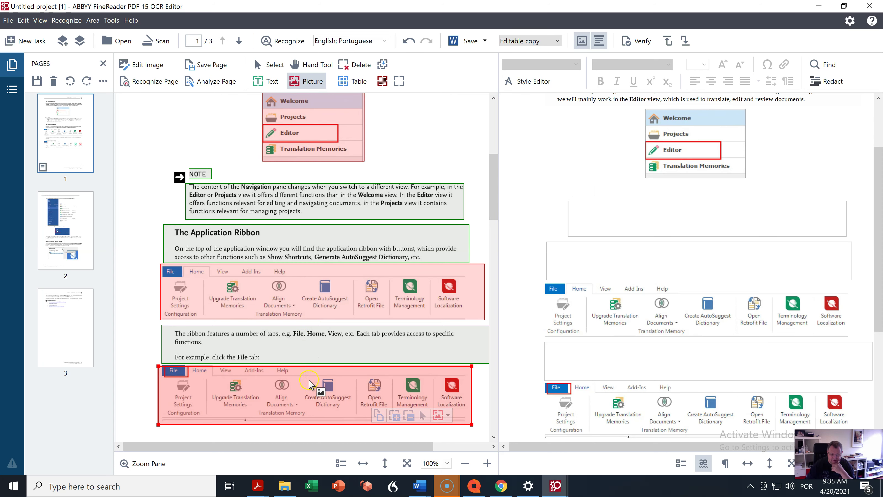
pyautogui.moveTo(313, 366); pyautogui.dragTo(314, 351)
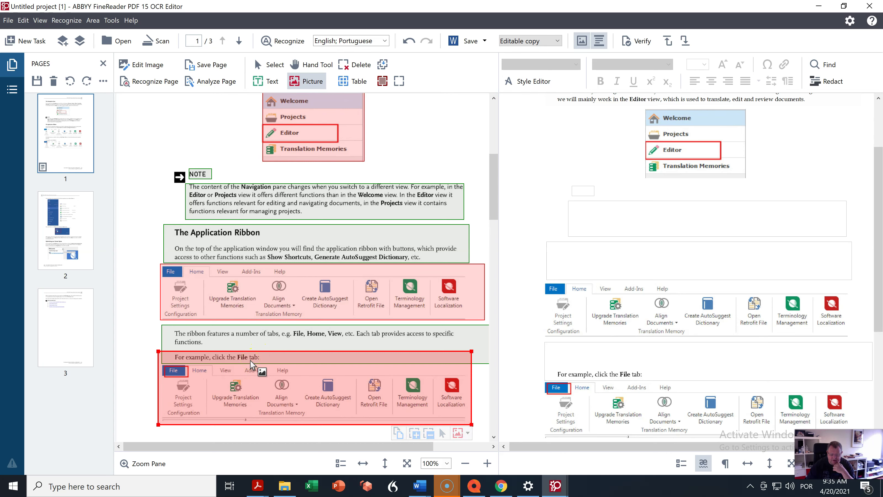
pyautogui.moveTo(269, 351); pyautogui.dragTo(271, 362)
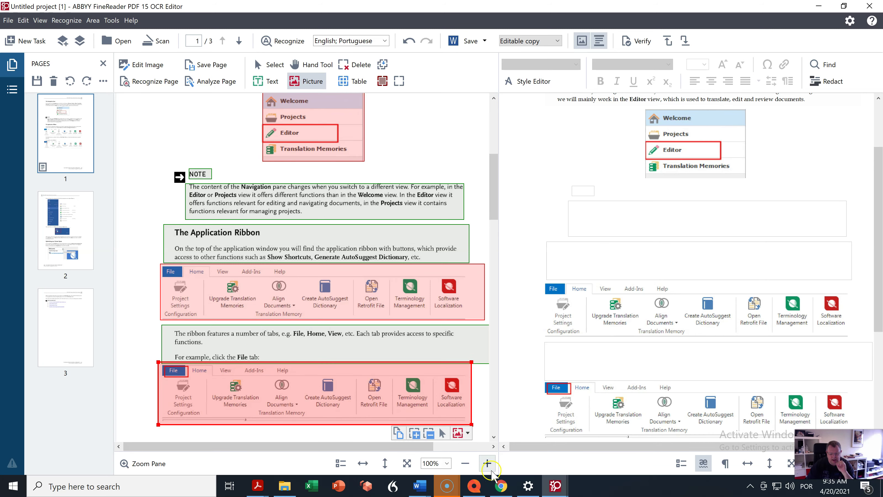
# Inspect the boundaries of the marked text and picture areas up close, then over the whole of page 1
pyautogui.click(488, 464)
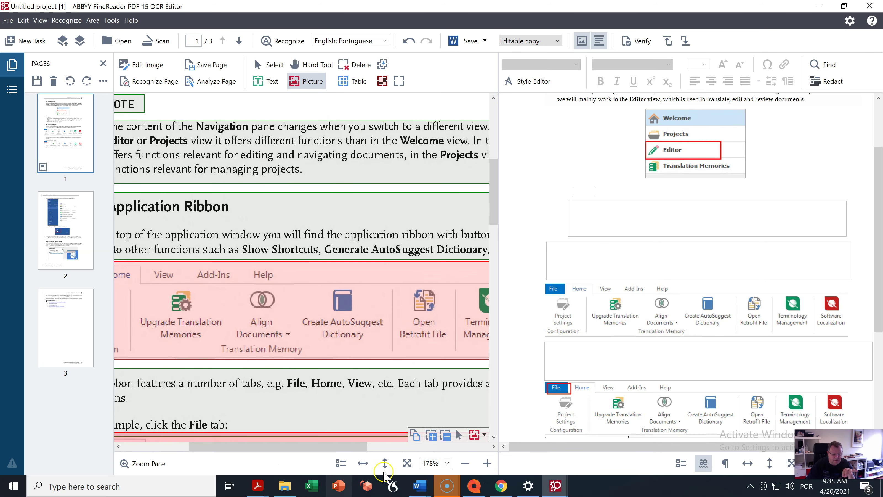
pyautogui.moveTo(306, 446); pyautogui.dragTo(267, 446)
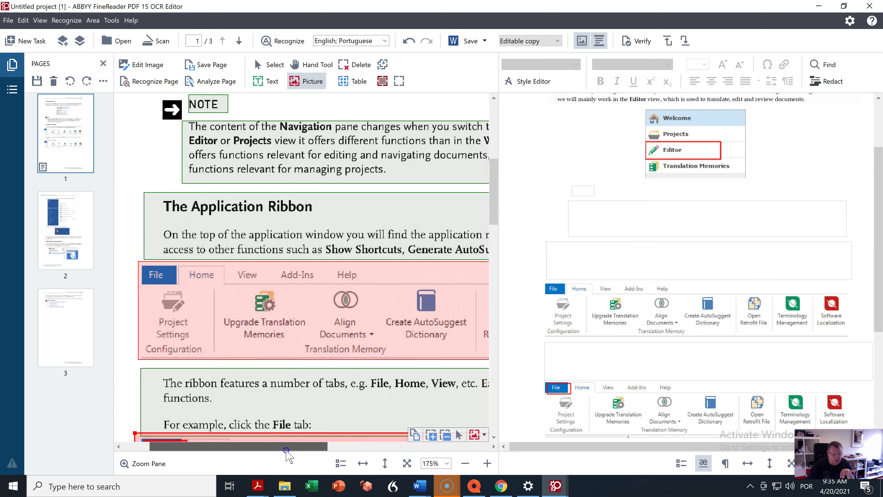
pyautogui.scroll(-2, 314, 407)
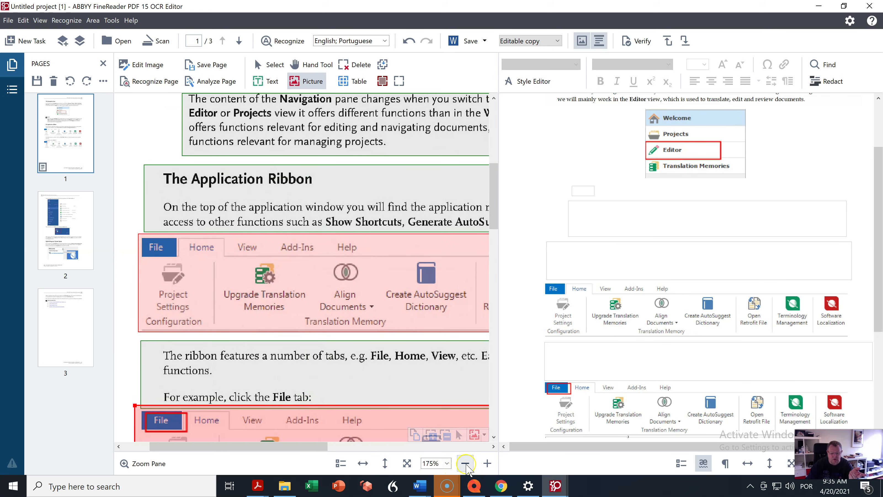
pyautogui.click(466, 463)
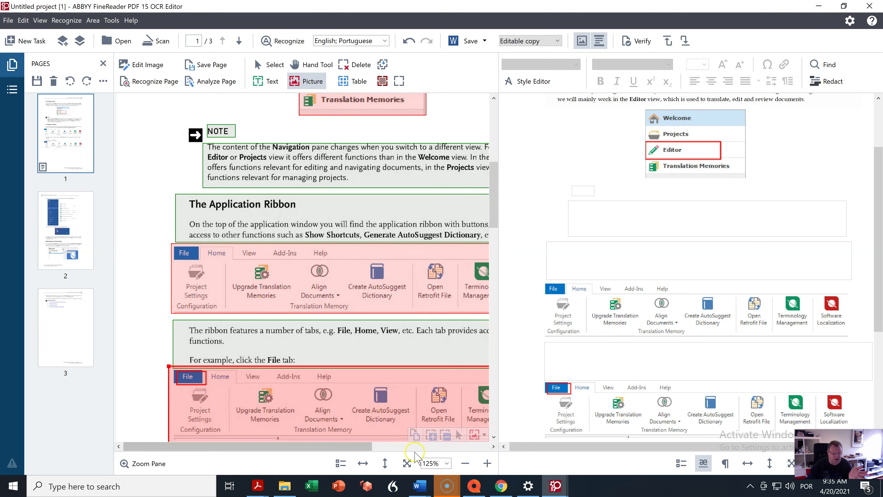
pyautogui.click(465, 463)
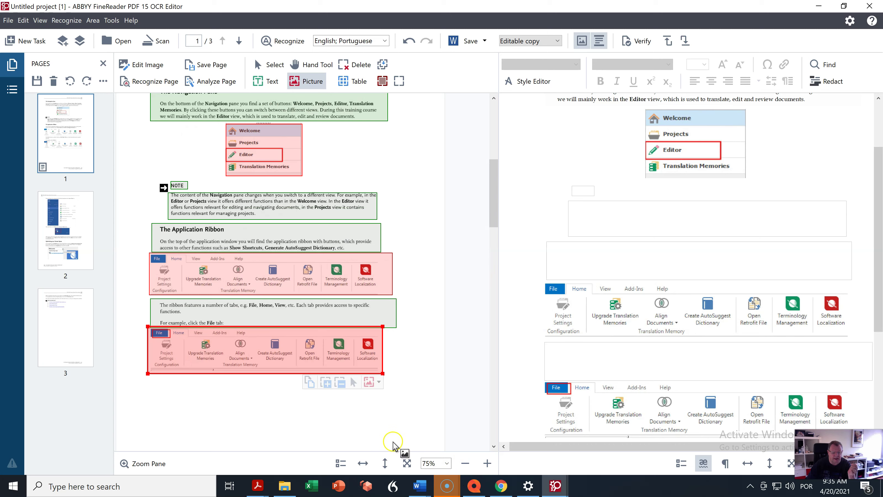
pyautogui.click(464, 463)
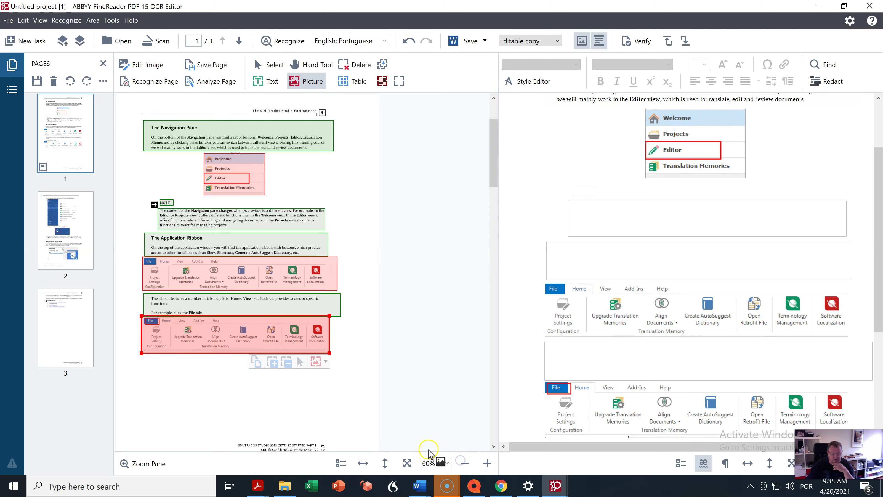
# Mark the footer lines at the end of page 1 as a text area
pyautogui.click(491, 447)
pyautogui.click(491, 447)
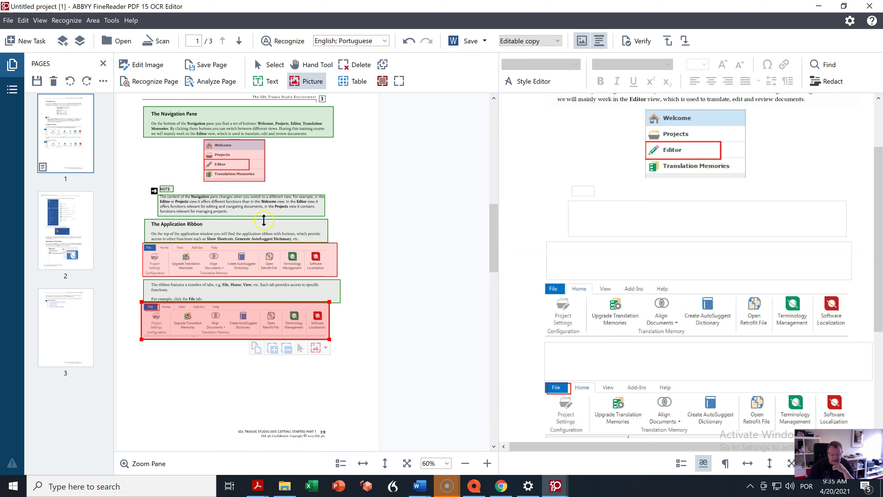
pyautogui.click(274, 88)
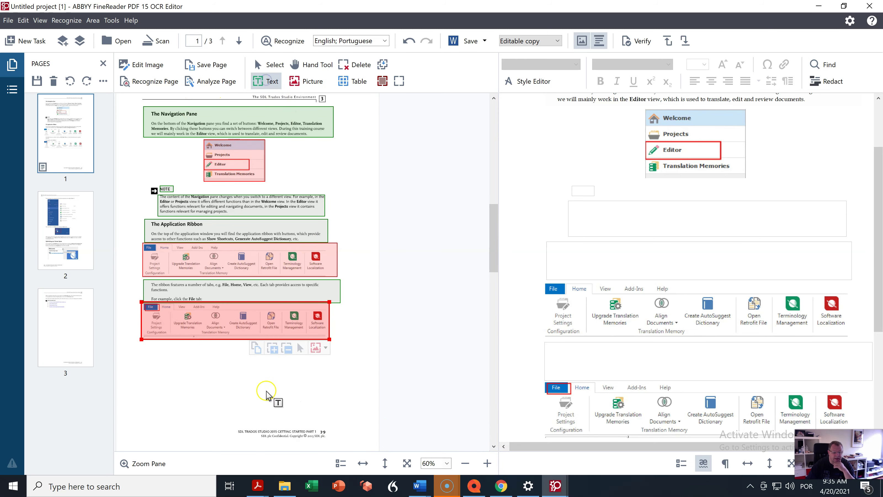
pyautogui.click(237, 426)
pyautogui.moveTo(226, 423); pyautogui.dragTo(342, 443)
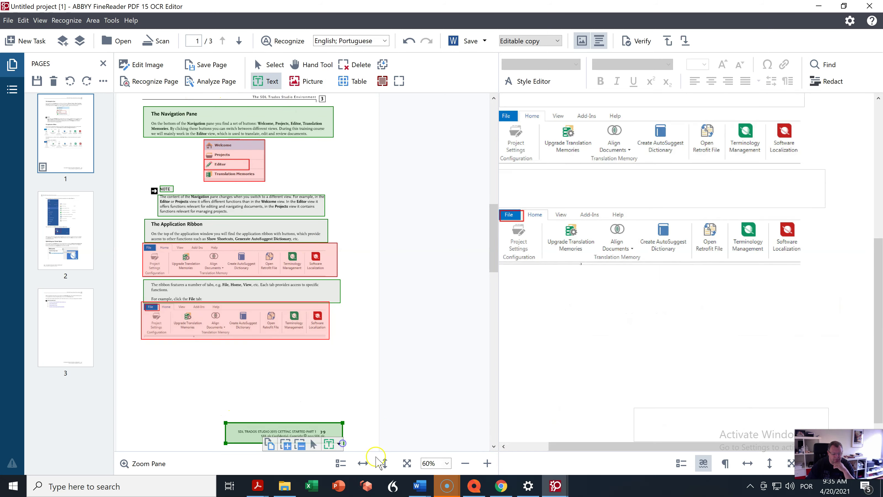
# Mark the page 1 header strip with its line and page number box as a background picture area
pyautogui.moveTo(493, 209); pyautogui.dragTo(495, 105)
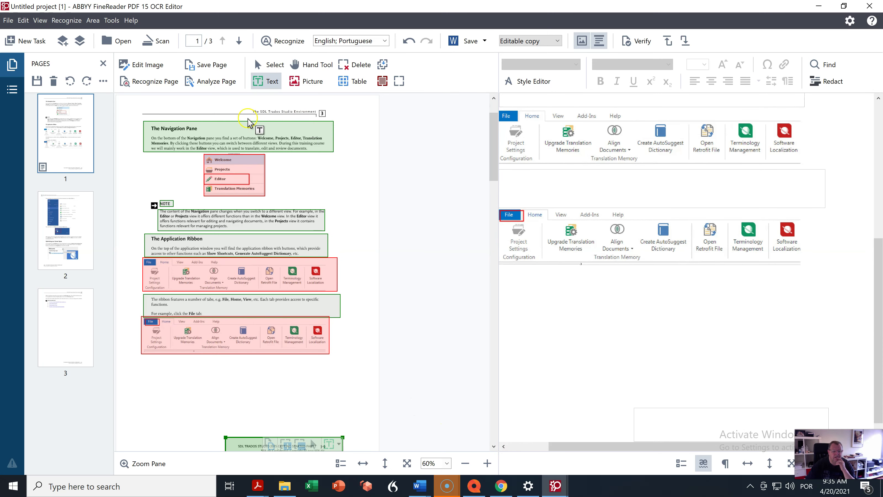
pyautogui.click(486, 463)
pyautogui.click(486, 463)
pyautogui.scroll(3, 379, 346)
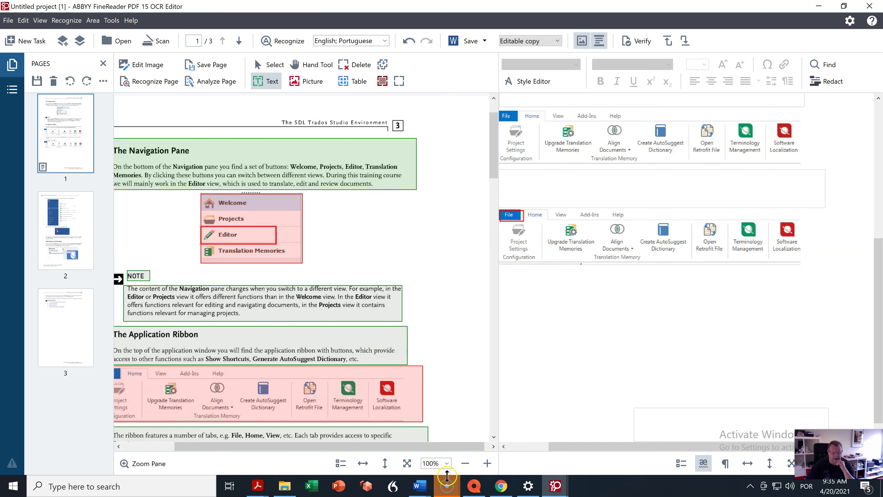
pyautogui.moveTo(424, 445); pyautogui.dragTo(394, 446)
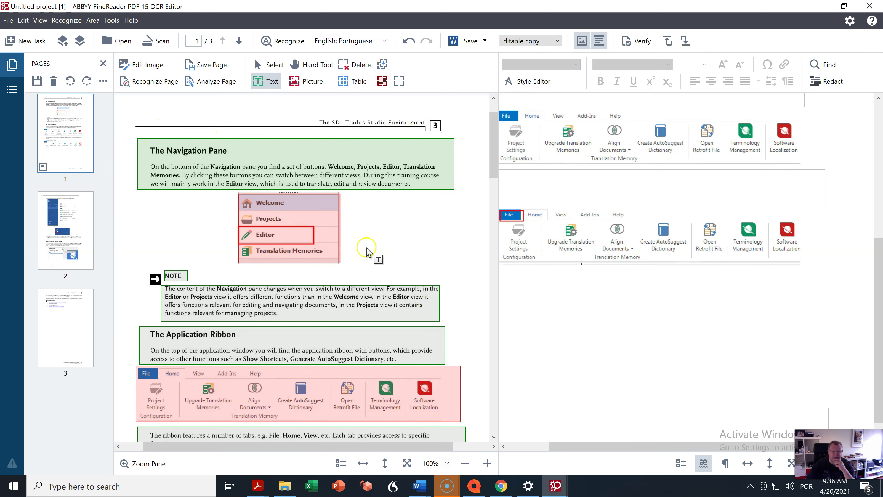
pyautogui.click(384, 85)
pyautogui.moveTo(132, 107); pyautogui.dragTo(463, 135)
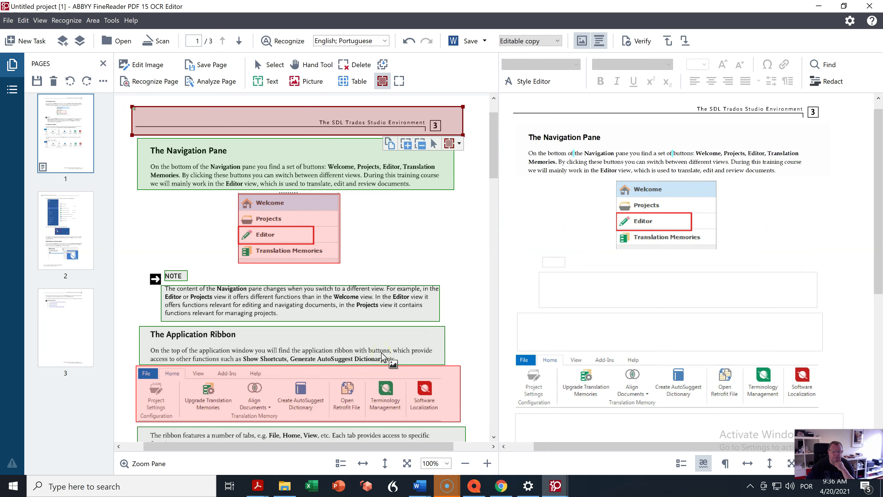
# Recognize page 1 and check the Navigation Pane paragraph and the header in the recognized output
pyautogui.click(149, 80)
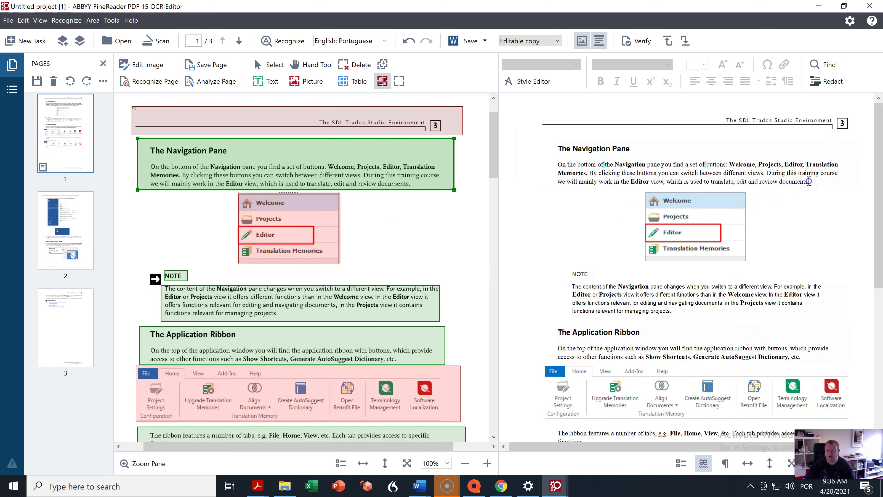
pyautogui.click(809, 181)
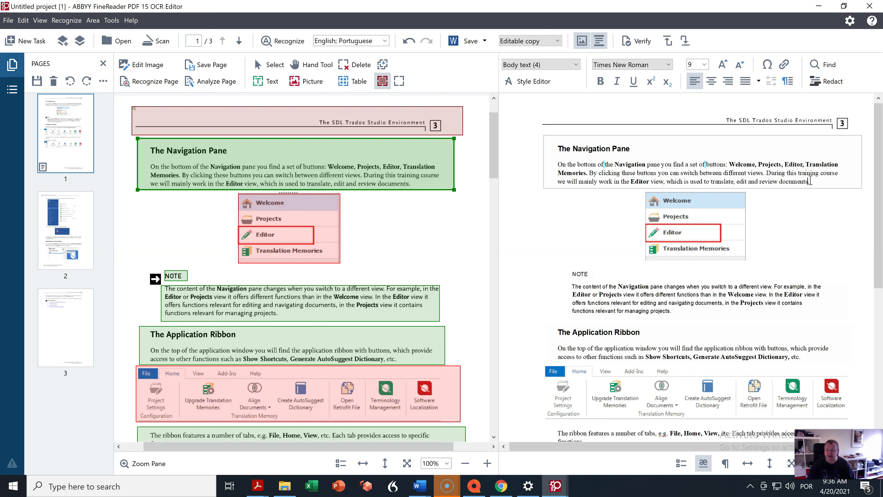
pyautogui.click(766, 118)
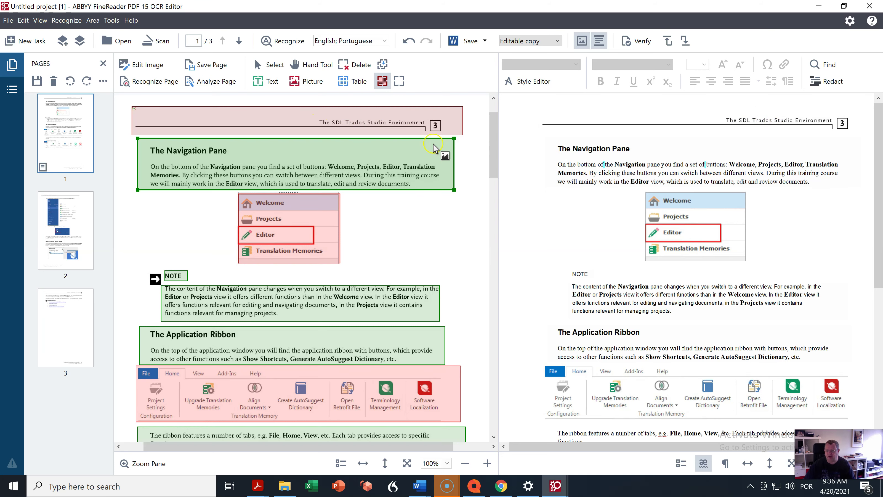
# Mark "The SDL Trados Studio Environment" as a text area over the header's background picture and recognize page 1 again
pyautogui.click(270, 83)
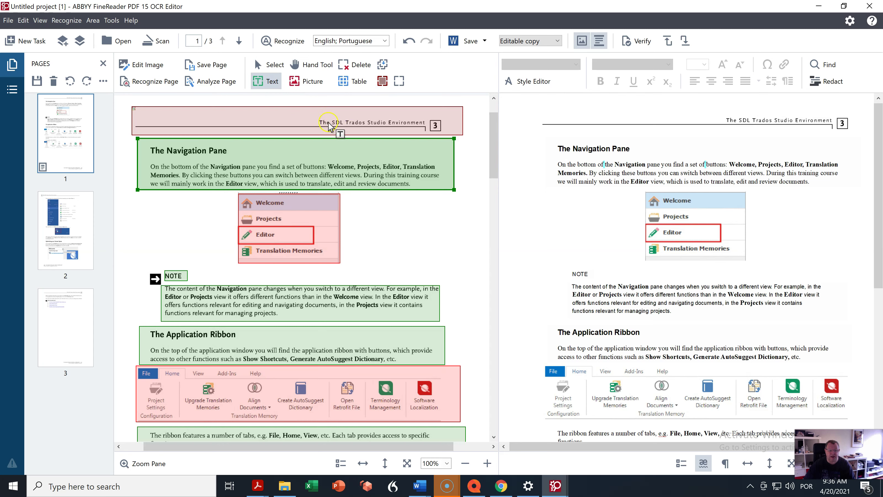
pyautogui.moveTo(315, 118); pyautogui.dragTo(427, 123)
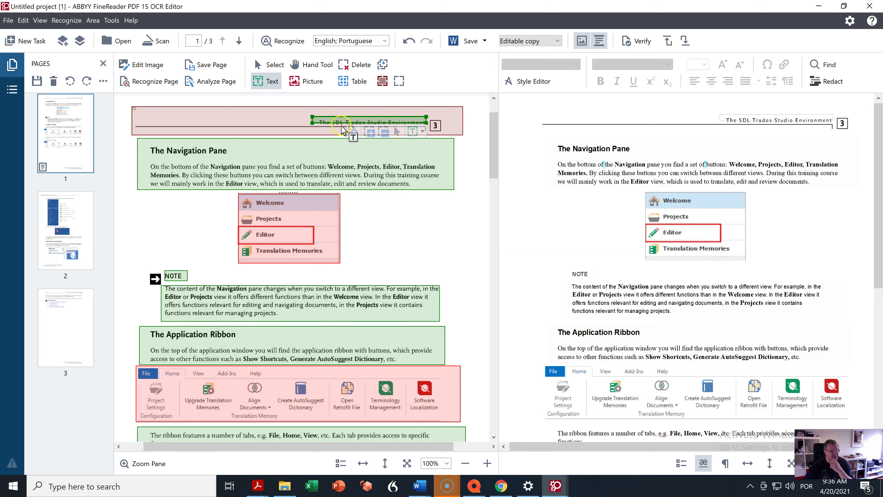
pyautogui.click(150, 84)
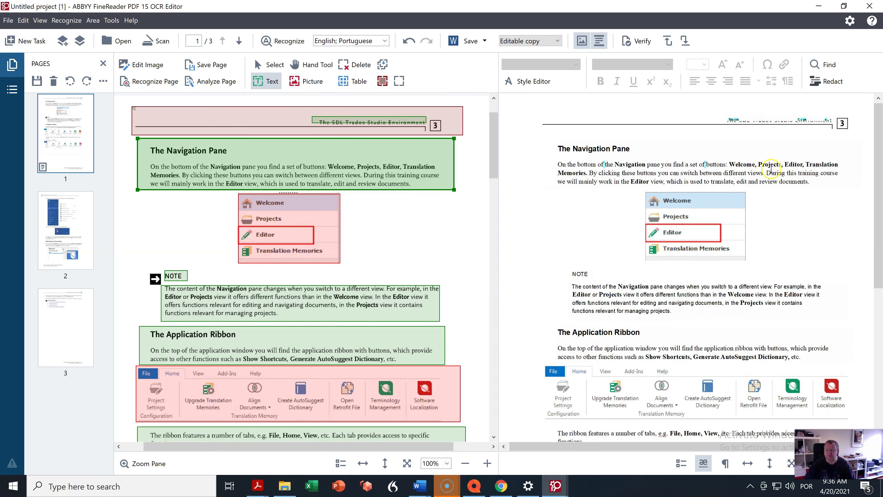
pyautogui.click(753, 120)
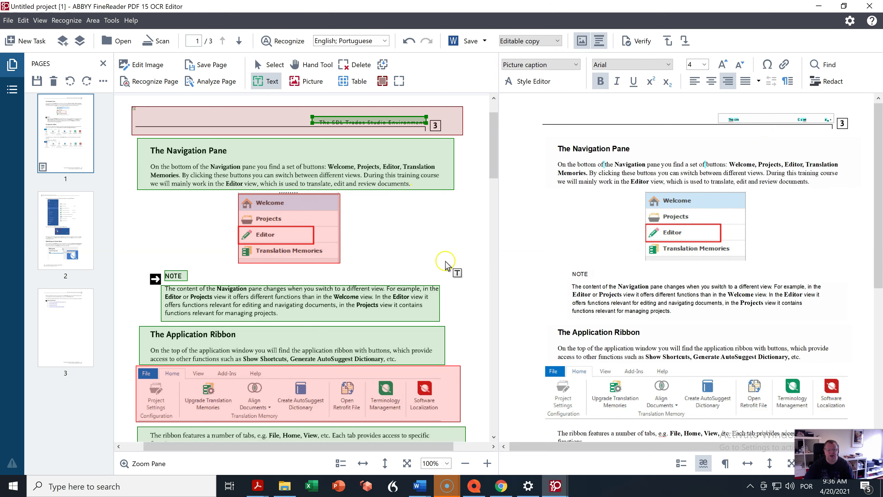
# Extend the header text area's lower edge to enclose the whole title line and recognize page 1 again
pyautogui.click(487, 463)
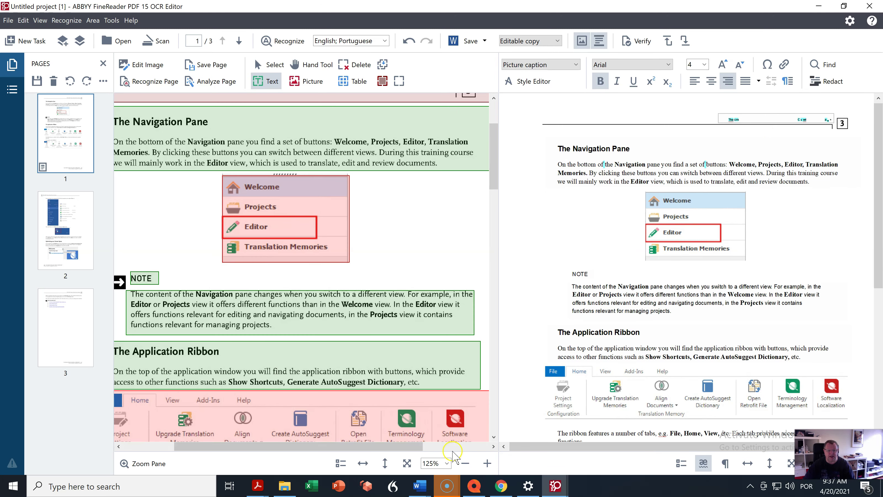
pyautogui.moveTo(493, 158); pyautogui.dragTo(496, 135)
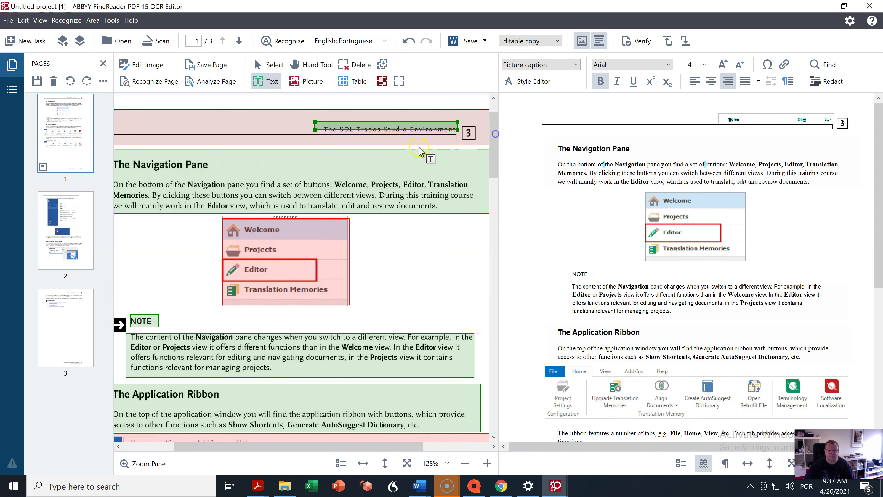
pyautogui.click(358, 132)
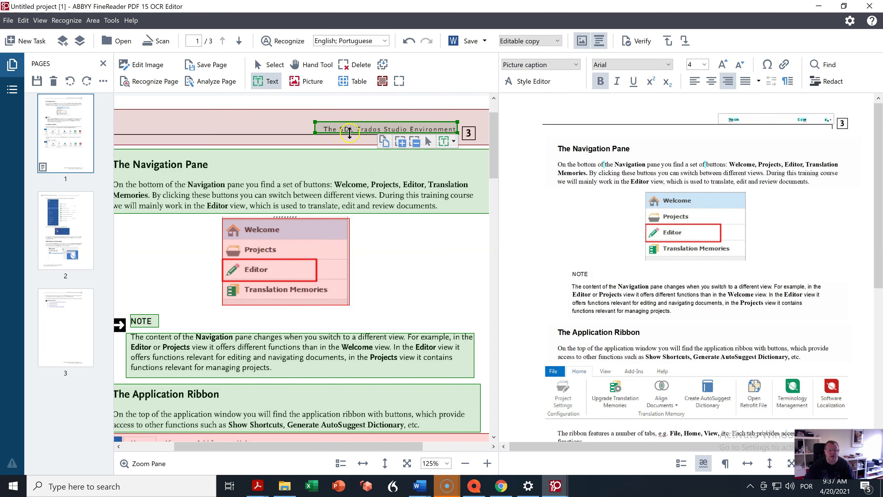
pyautogui.click(154, 83)
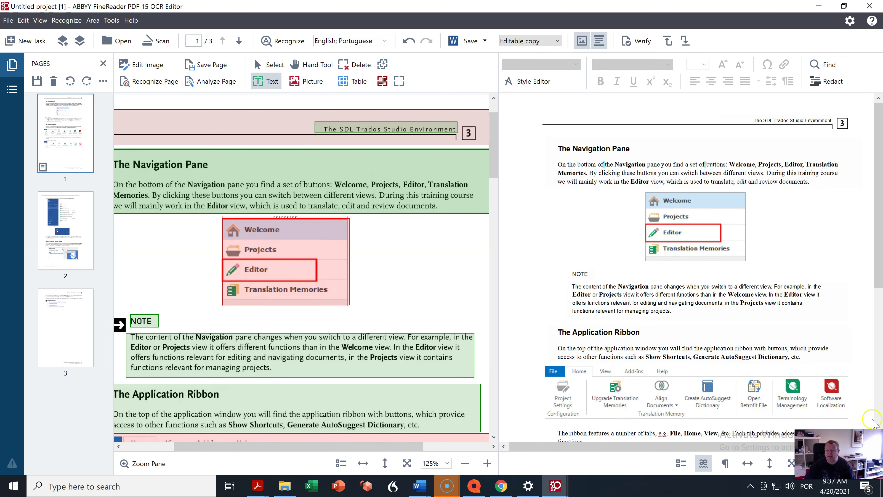
# Retype the final "o" of "Studio" in the recognized header text
pyautogui.hotkey('ctrl', '+')
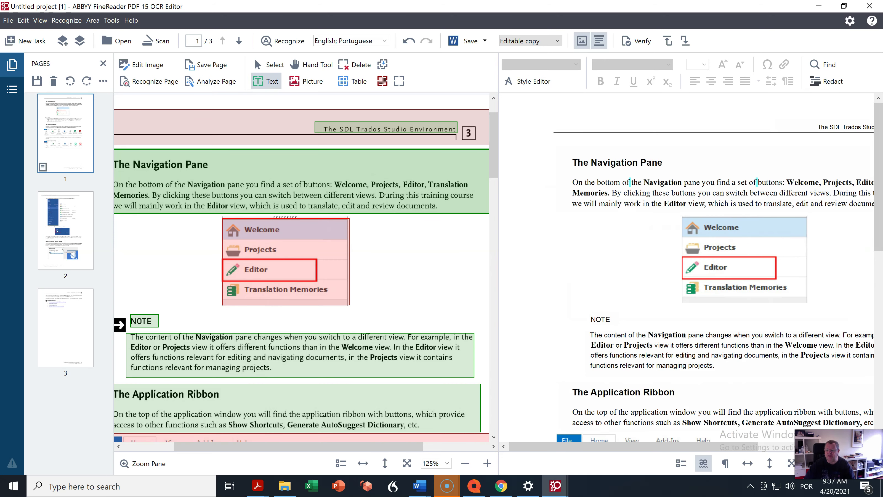
pyautogui.hotkey('ctrl', '+')
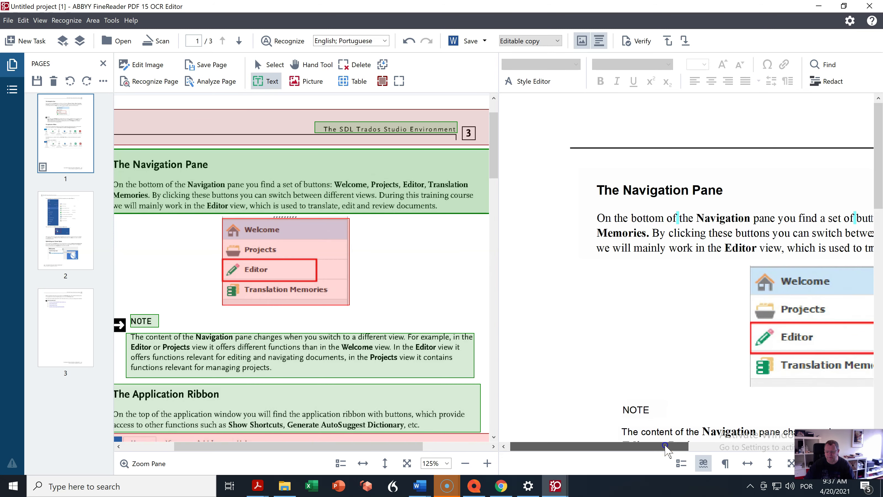
pyautogui.click(723, 446)
pyautogui.click(729, 143)
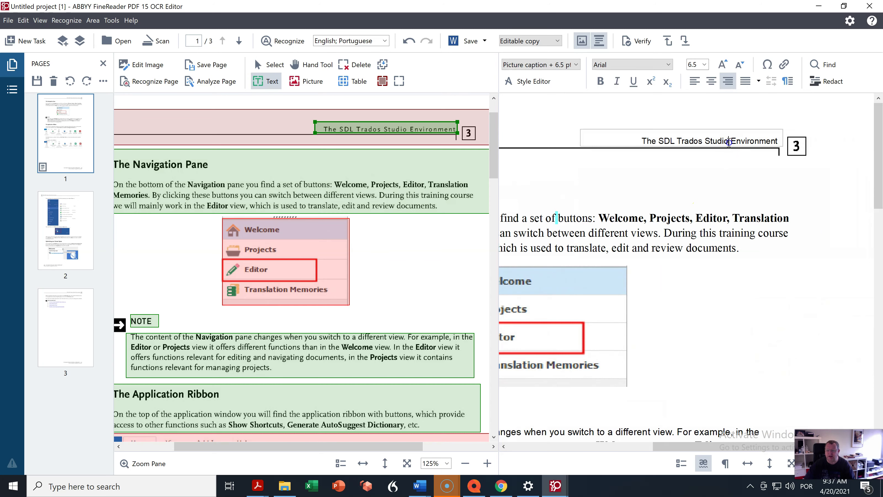
pyautogui.press('BackSpace')
pyautogui.write('o')
pyautogui.moveTo(671, 446); pyautogui.dragTo(535, 464)
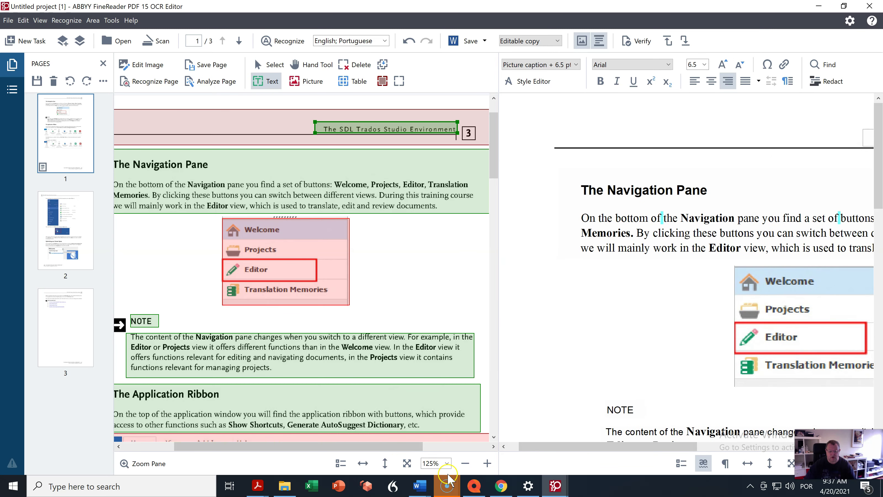
# Compare the recognized text and navigation picture on page 1 with the areas marked in the page image
pyautogui.moveTo(421, 447); pyautogui.dragTo(317, 450)
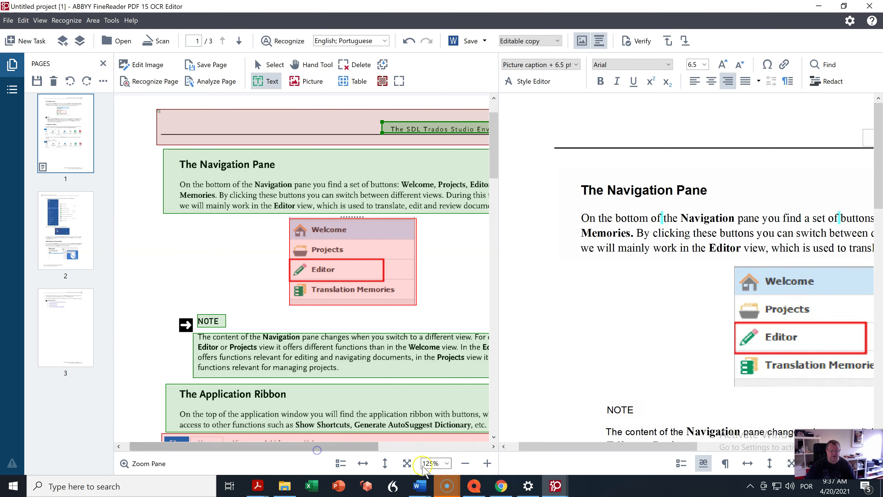
pyautogui.scroll(-4, 751, 323)
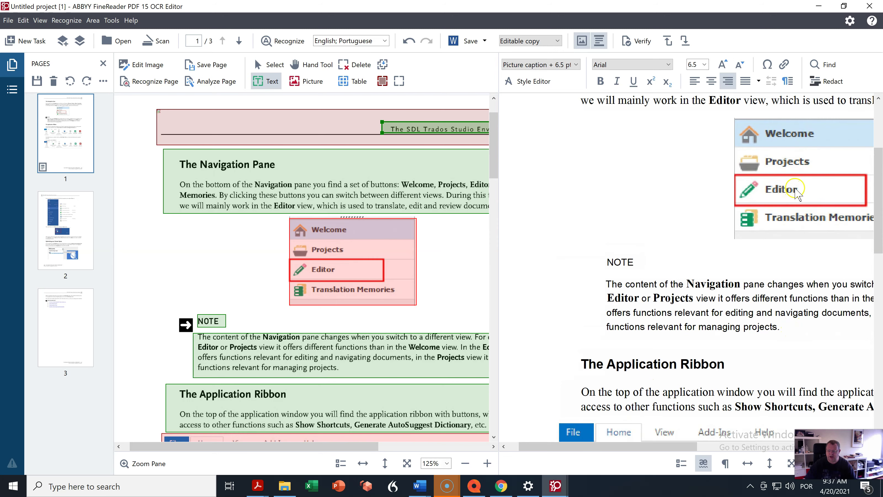
pyautogui.keyDown('ctrl'); pyautogui.scroll(-1, 797, 194); pyautogui.keyUp('ctrl')
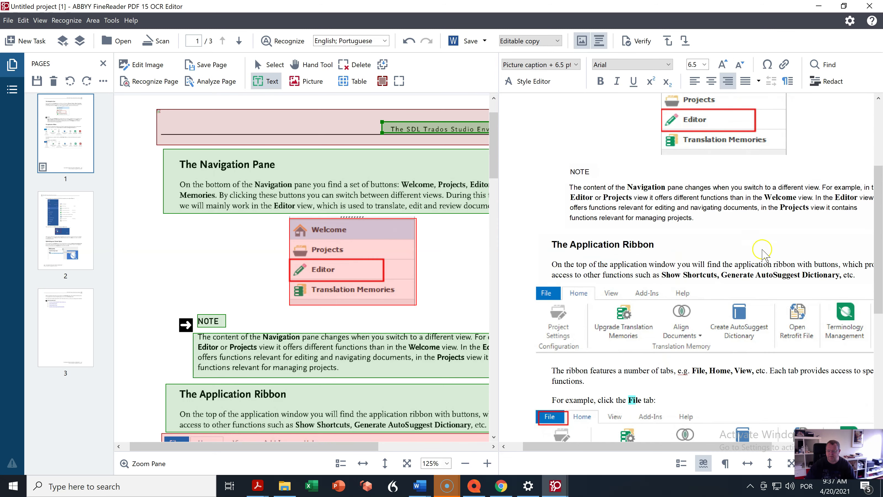
pyautogui.scroll(4, 722, 243)
pyautogui.click(710, 270)
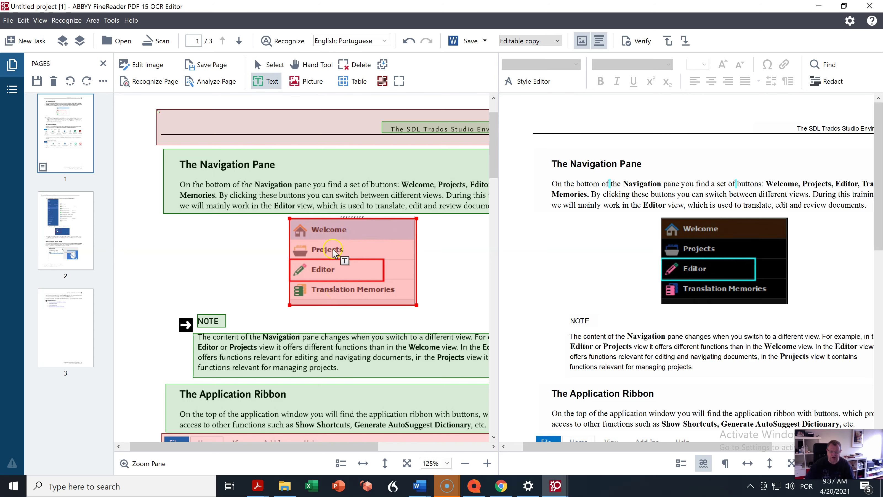
pyautogui.click(449, 313)
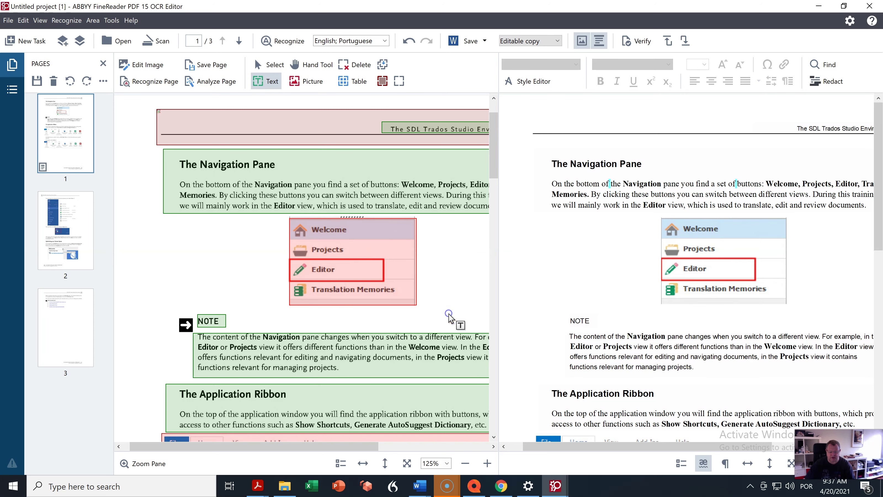
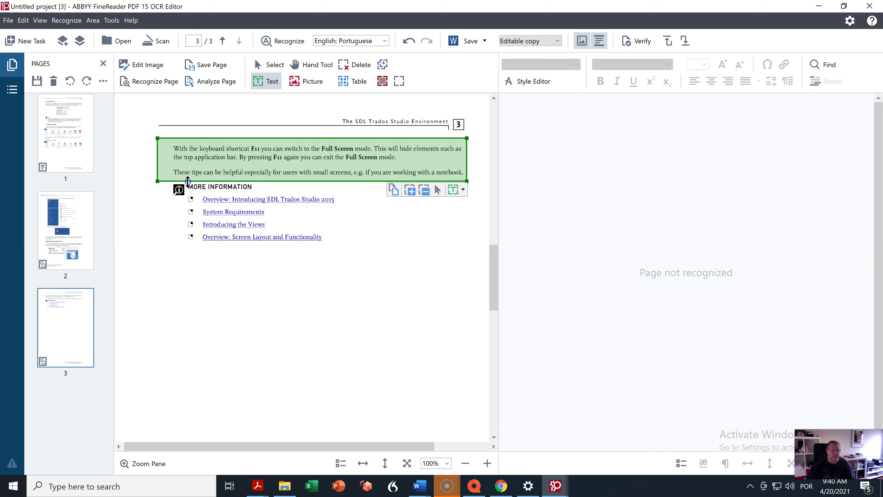
# On page 3, mark "MORE INFORMATION" as a text area, and its icon and the link list's bullet column as picture areas
pyautogui.moveTo(187, 181)
pyautogui.mouseDown()
pyautogui.moveTo(191, 190)
pyautogui.moveTo(271, 200)
pyautogui.mouseUp()
pyautogui.click(309, 81)
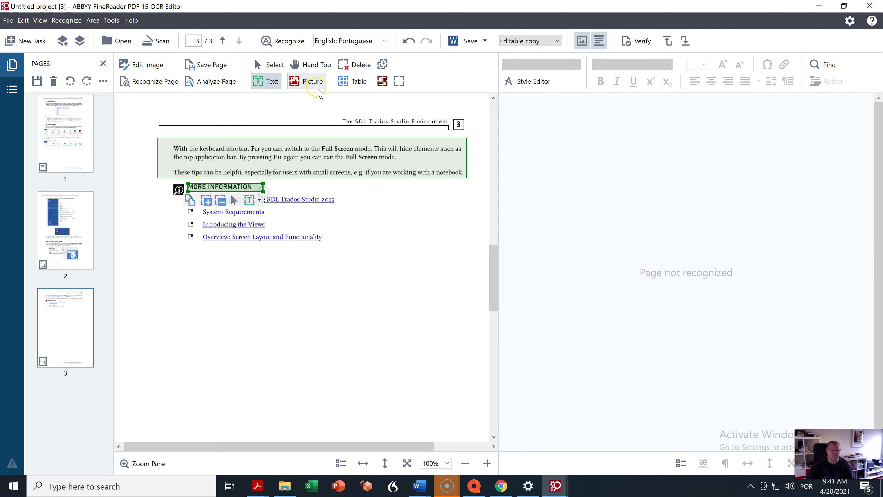
pyautogui.click(167, 183)
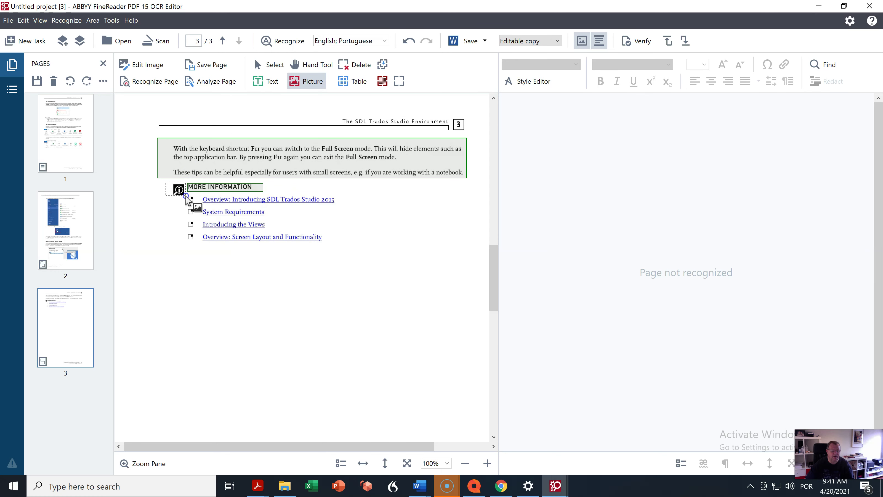
pyautogui.moveTo(184, 196)
pyautogui.mouseDown()
pyautogui.moveTo(196, 211)
pyautogui.moveTo(195, 241)
pyautogui.mouseUp()
# Mark the page 3 header as a background picture area, and mark "The SDL Trados Studio Environment" and the footer as text areas
pyautogui.click(382, 81)
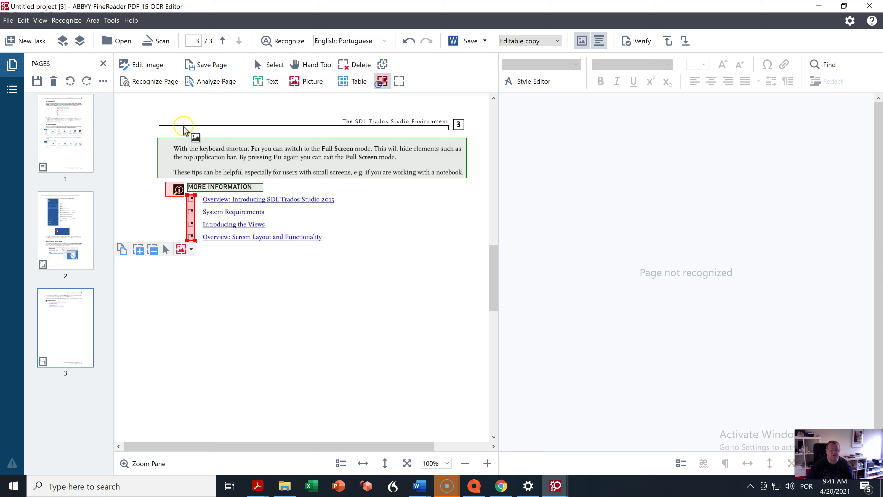
pyautogui.moveTo(152, 105); pyautogui.dragTo(478, 136)
pyautogui.click(266, 83)
pyautogui.moveTo(338, 117); pyautogui.dragTo(449, 124)
pyautogui.scroll(-5, 453, 315)
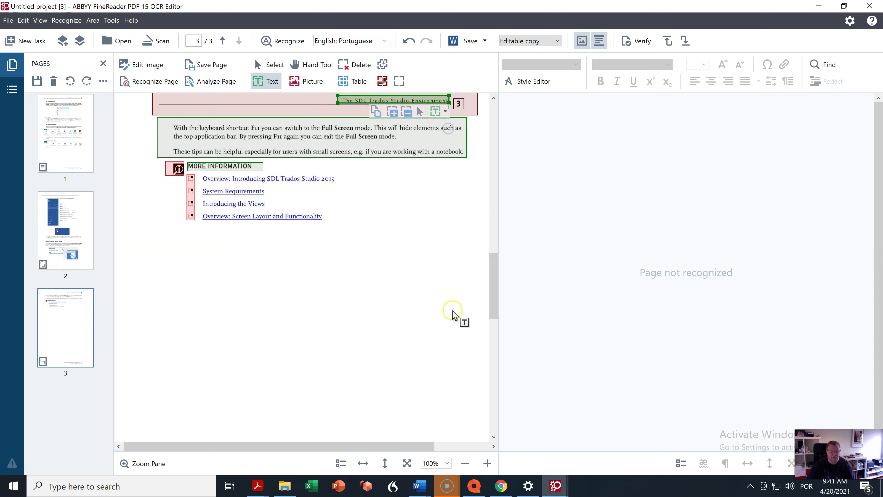
pyautogui.moveTo(305, 394); pyautogui.dragTo(473, 423)
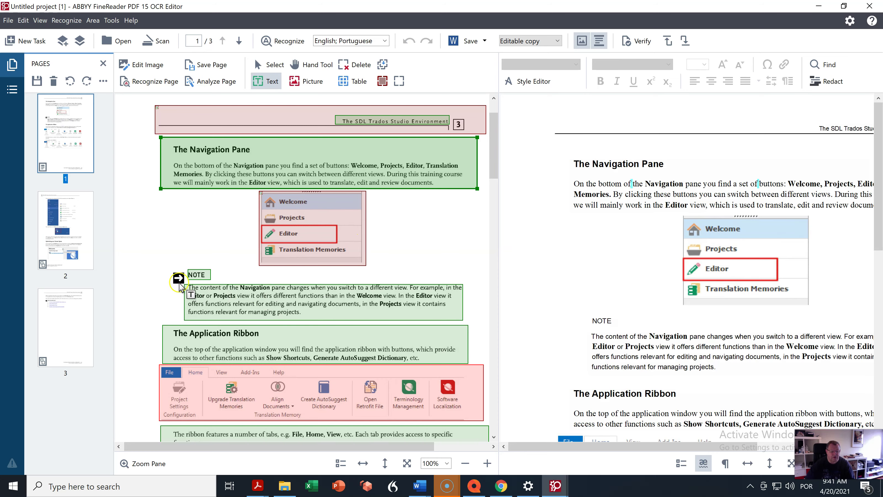
# On page 1, mark the black arrow icon beside "NOTE" as a picture area
pyautogui.click(487, 463)
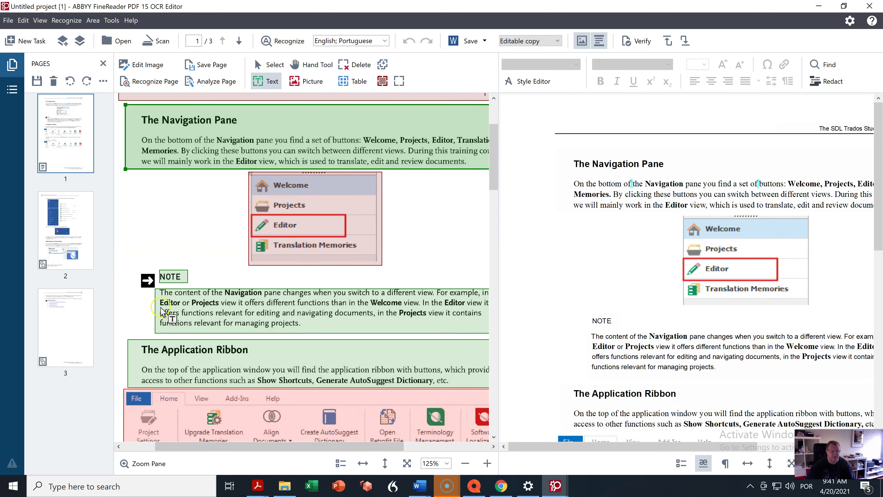
pyautogui.click(324, 84)
pyautogui.moveTo(140, 271); pyautogui.dragTo(158, 285)
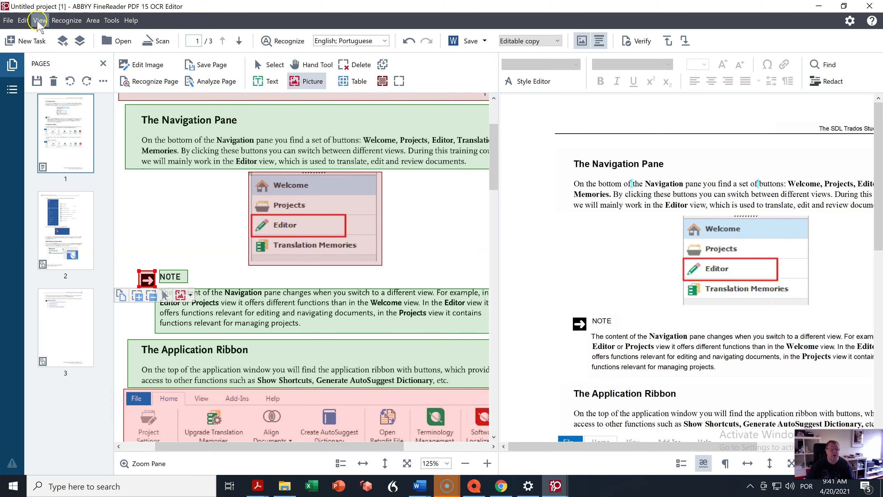
# Recognize all pages of the document, and check the recognized output of pages 1 and 2
pyautogui.click(66, 20)
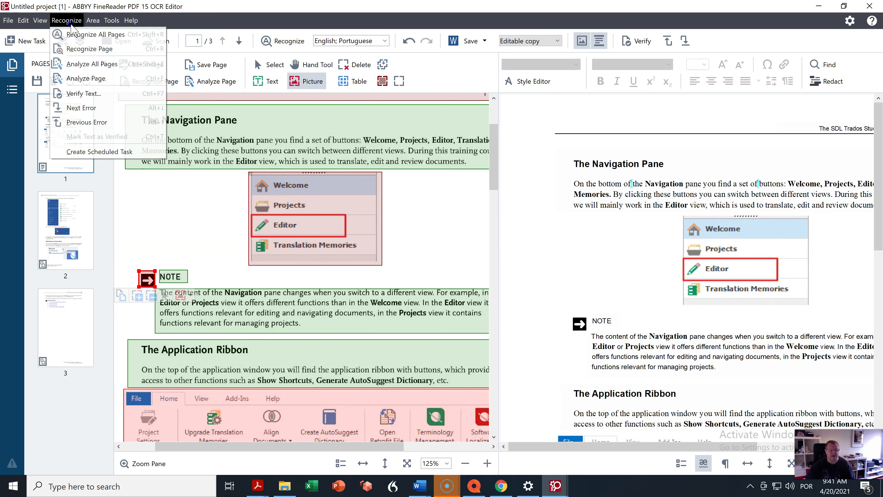
pyautogui.click(82, 35)
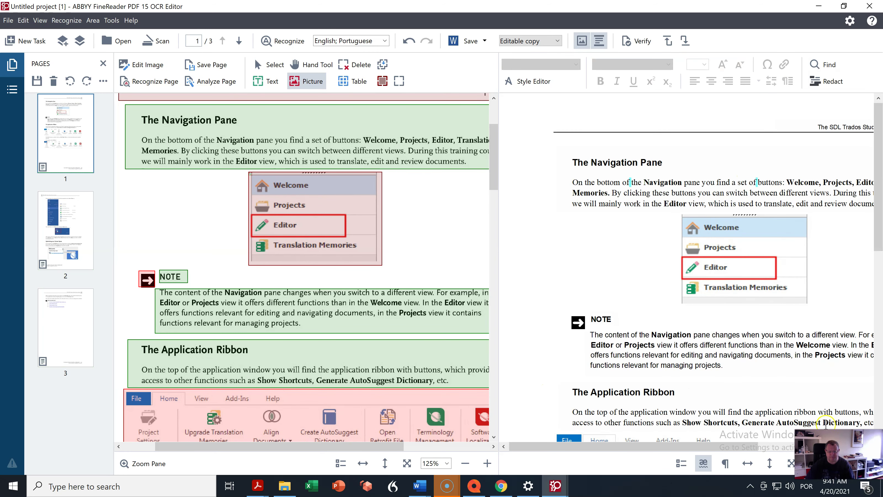
pyautogui.scroll(-3, 688, 265)
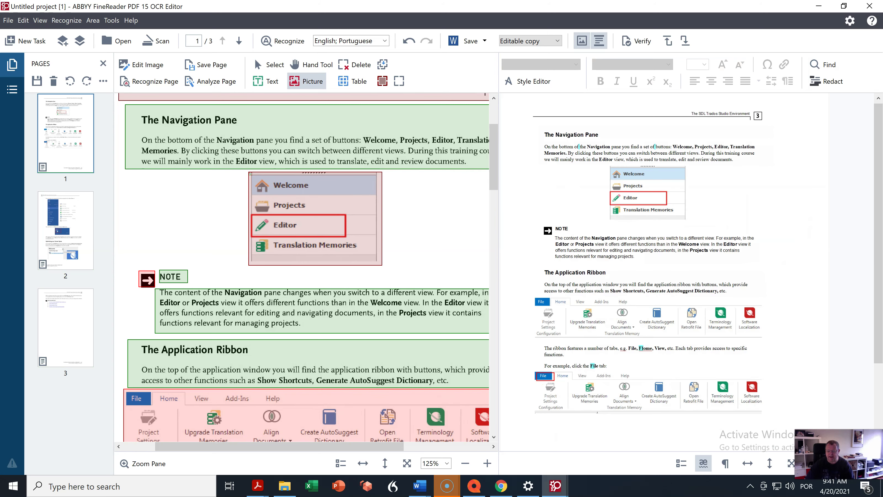
pyautogui.click(78, 234)
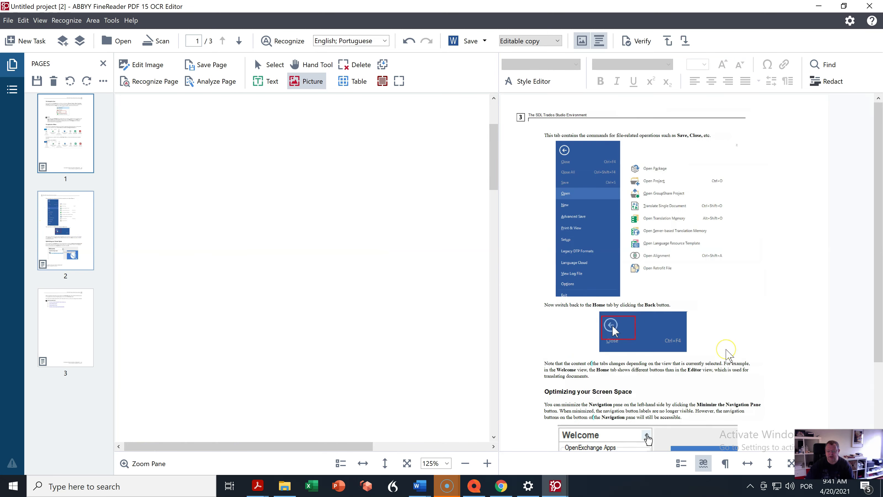
pyautogui.scroll(-5, 730, 362)
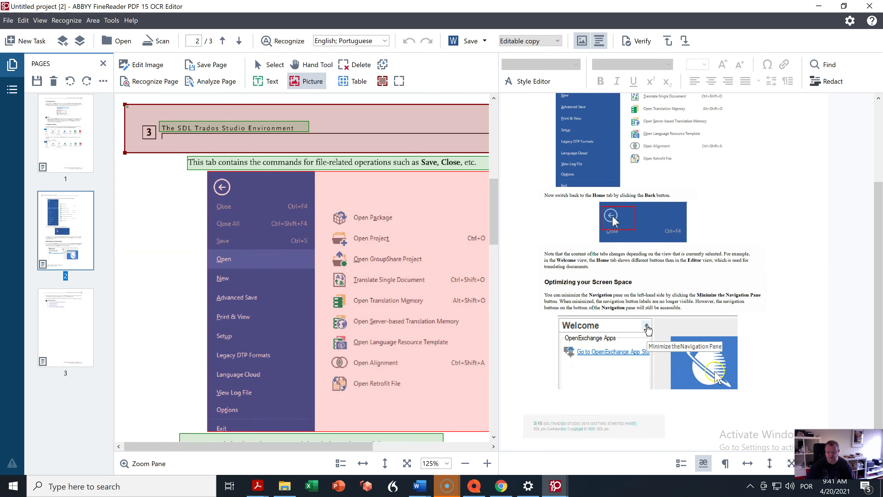
# On page 3, mark the four links under "MORE INFORMATION" as a text area and recognize the page
pyautogui.click(67, 311)
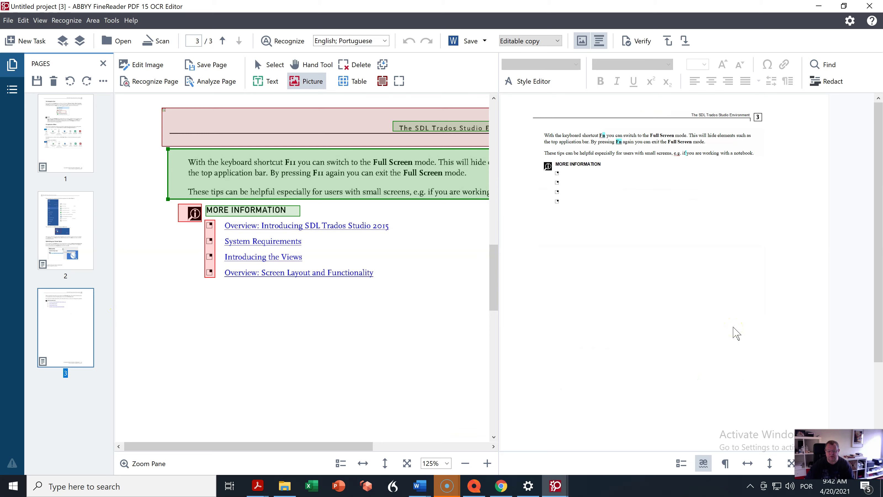
pyautogui.click(258, 123)
pyautogui.click(266, 84)
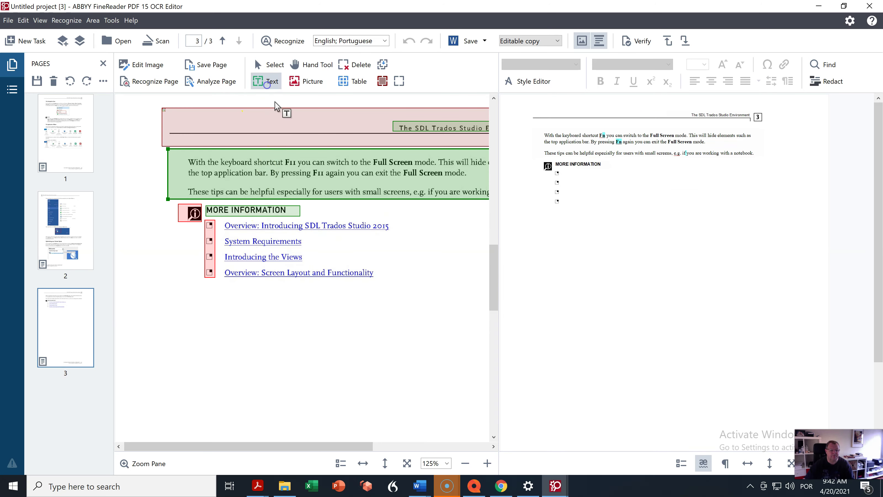
pyautogui.click(226, 225)
pyautogui.moveTo(222, 220)
pyautogui.mouseDown()
pyautogui.moveTo(394, 256)
pyautogui.moveTo(409, 287)
pyautogui.mouseUp()
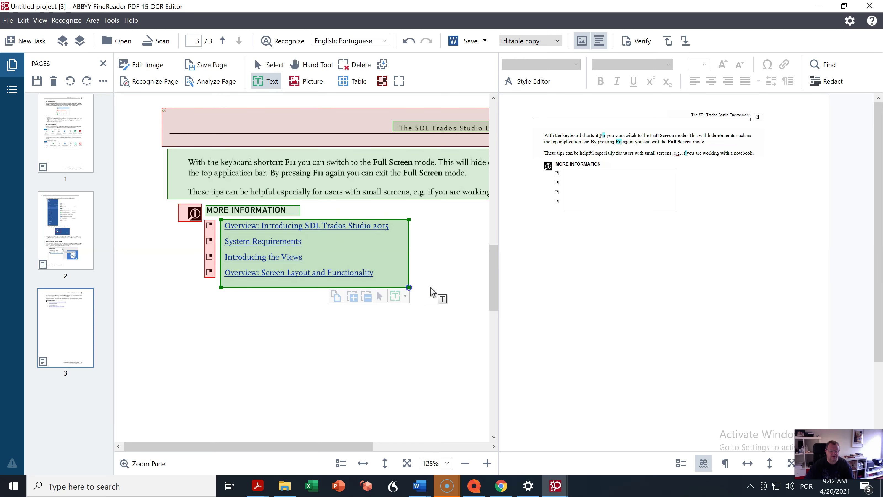
pyautogui.click(153, 81)
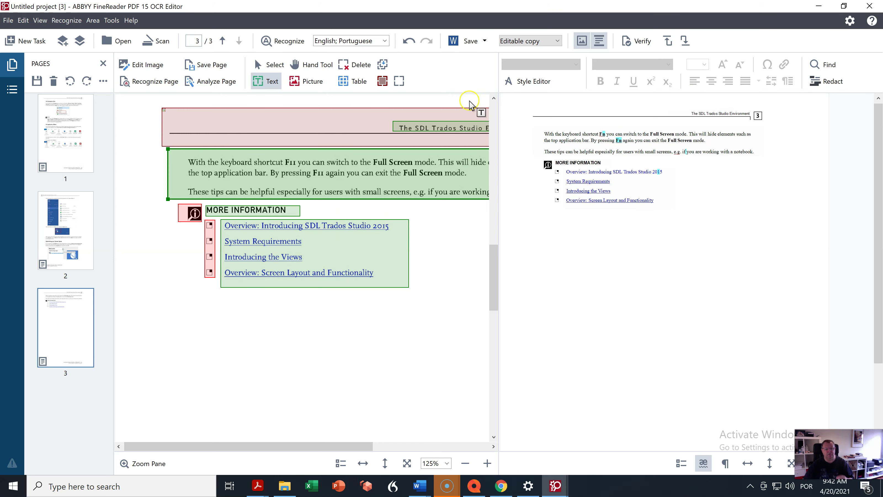
# Save the recognized document as the Word file "3-page-selection_1.docx"
pyautogui.click(8, 21)
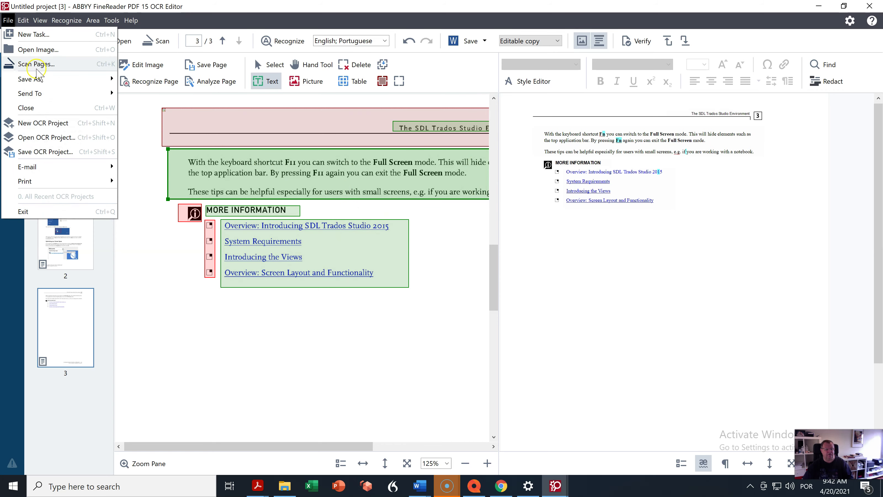
pyautogui.moveTo(41, 80)
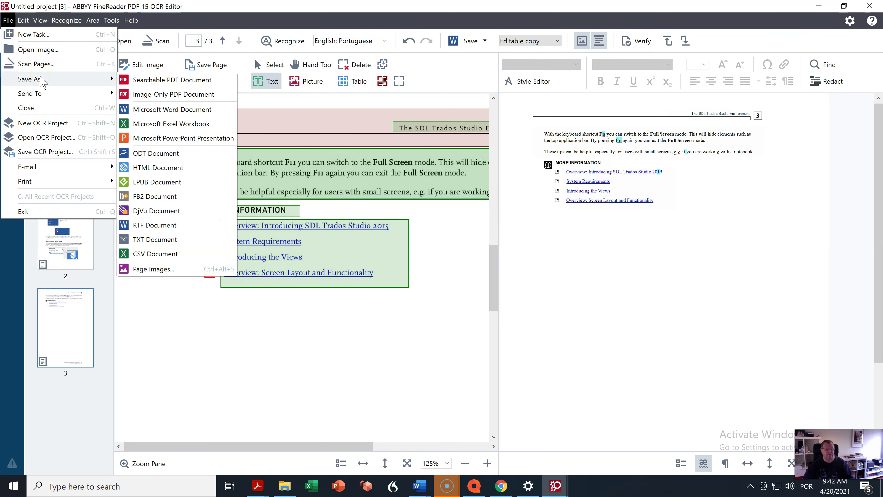
pyautogui.click(171, 111)
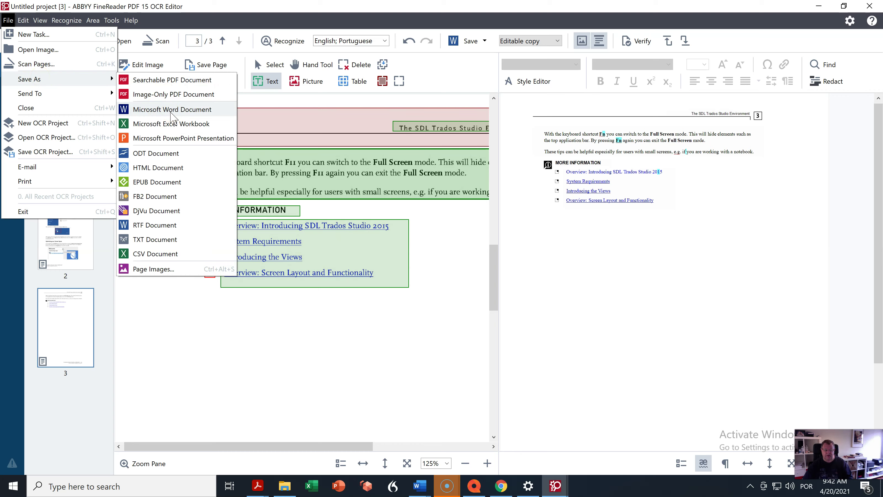
pyautogui.click(452, 111)
pyautogui.click(471, 41)
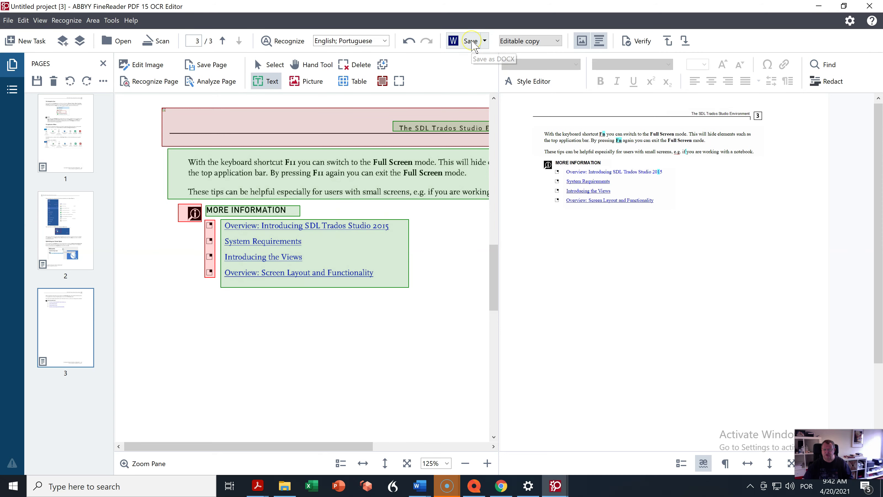
pyautogui.click(472, 43)
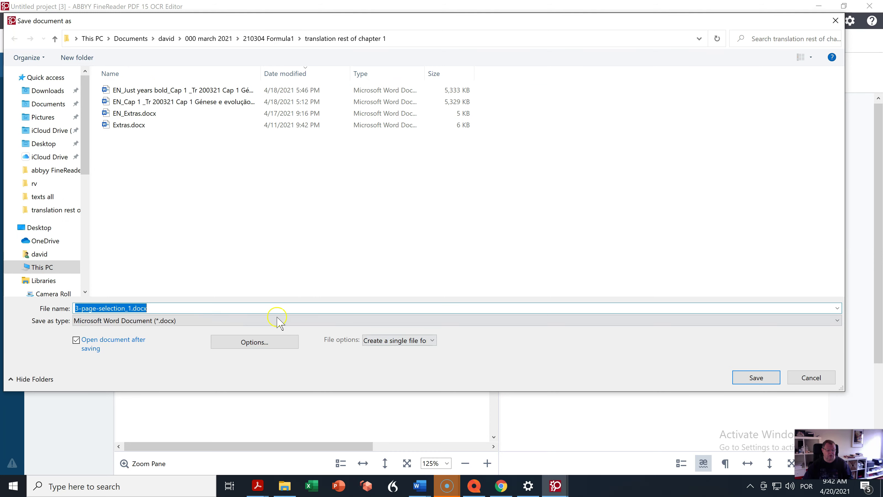
pyautogui.click(761, 378)
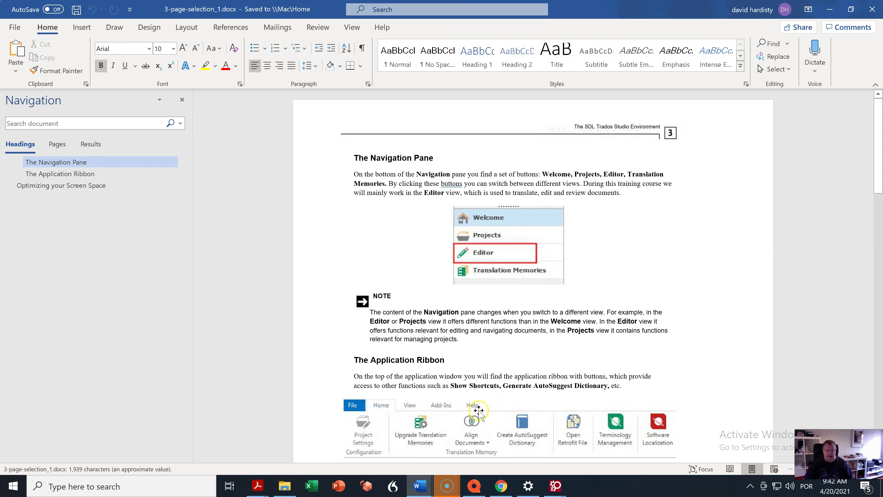
# Examine the headers, pictures, body text, footers and link list throughout the exported Word document
pyautogui.moveTo(427, 490)
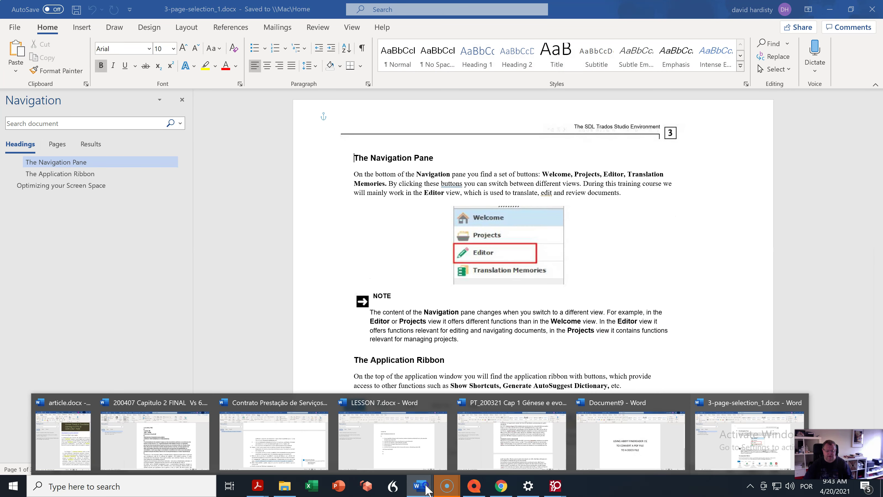
pyautogui.click(191, 7)
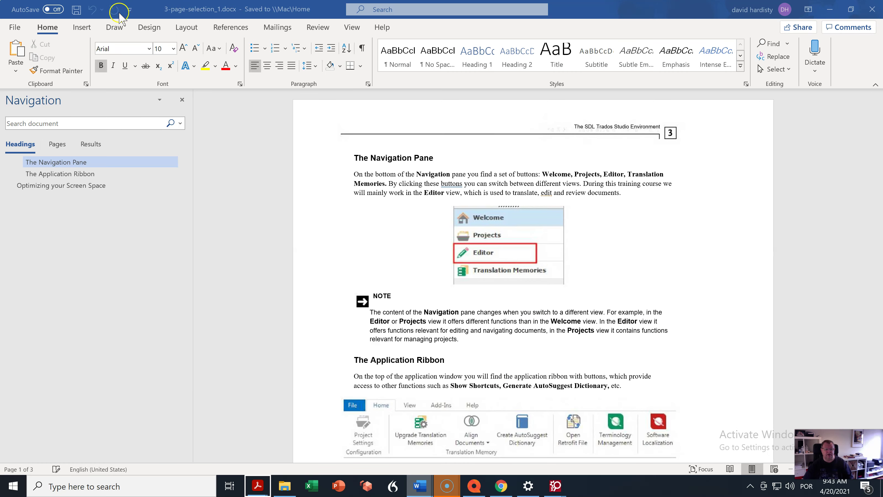
pyautogui.scroll(-15, 605, 316)
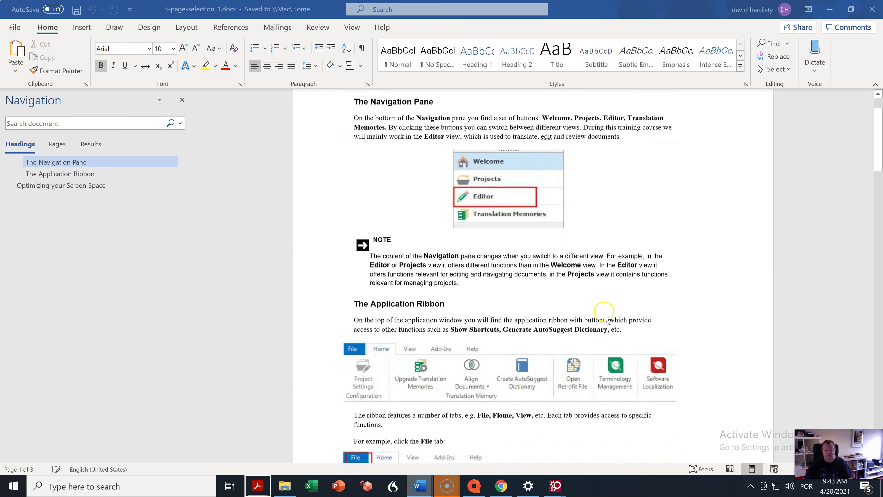
pyautogui.scroll(-10, 605, 316)
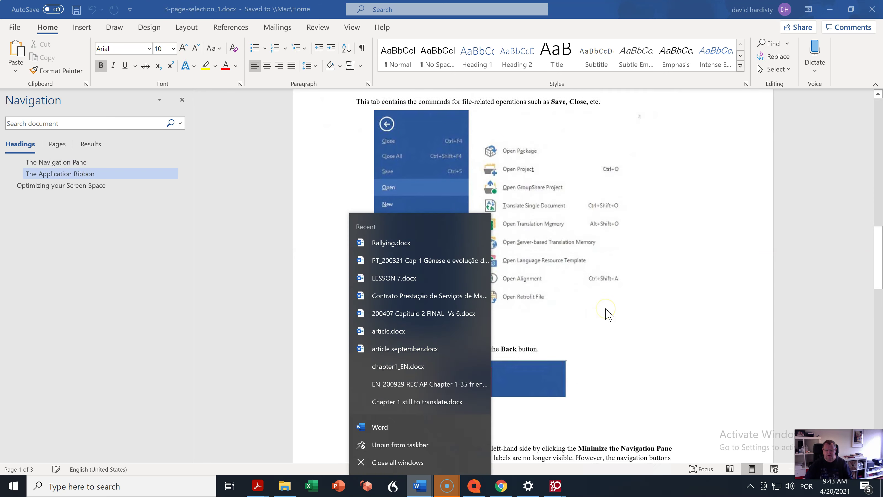
pyautogui.scroll(-5, 584, 182)
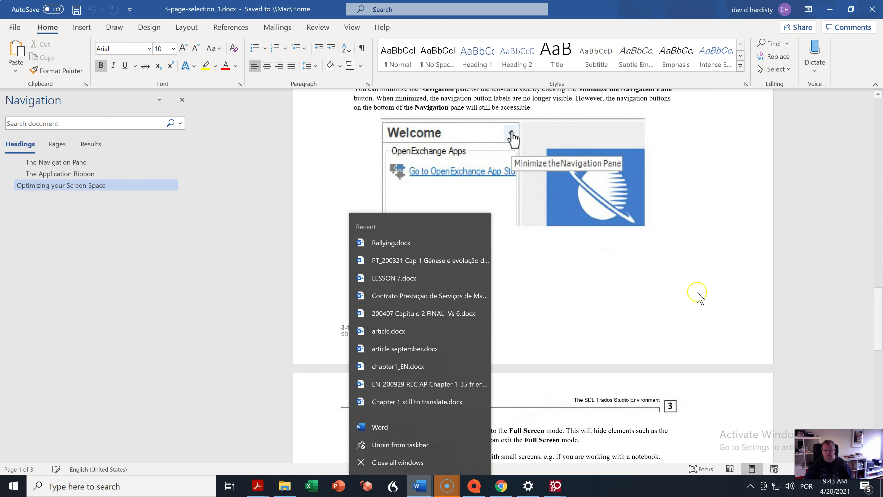
pyautogui.click(603, 288)
pyautogui.scroll(-5, 477, 332)
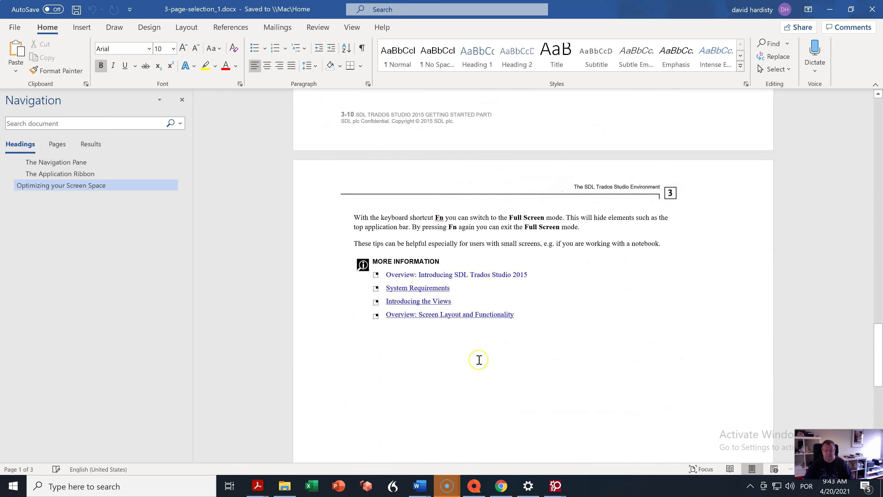
pyautogui.scroll(5, 479, 357)
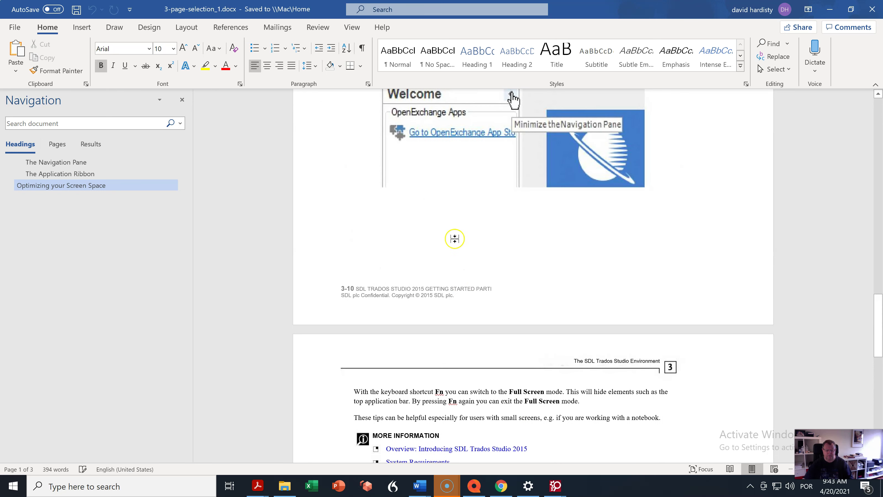
# Try replacing the word "small" with "ddd" in the last paragraph above "MORE INFORMATION", and undo the replacement
pyautogui.doubleClick(510, 418)
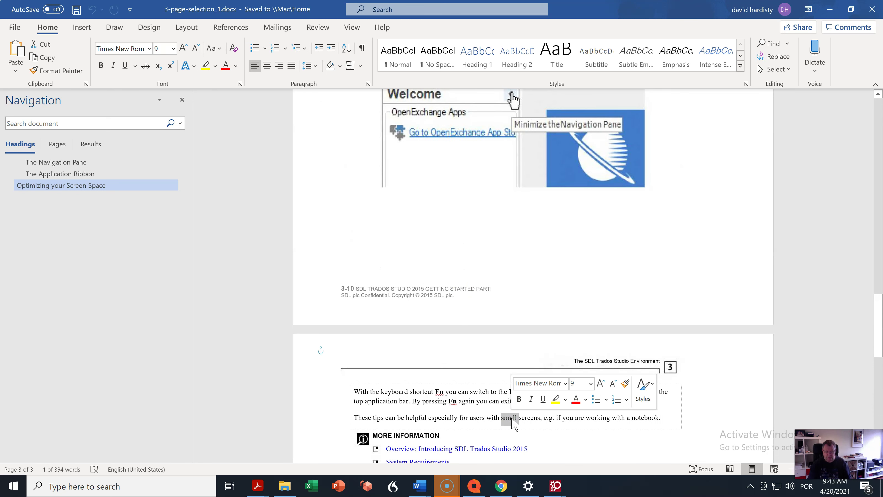
pyautogui.write('ddd')
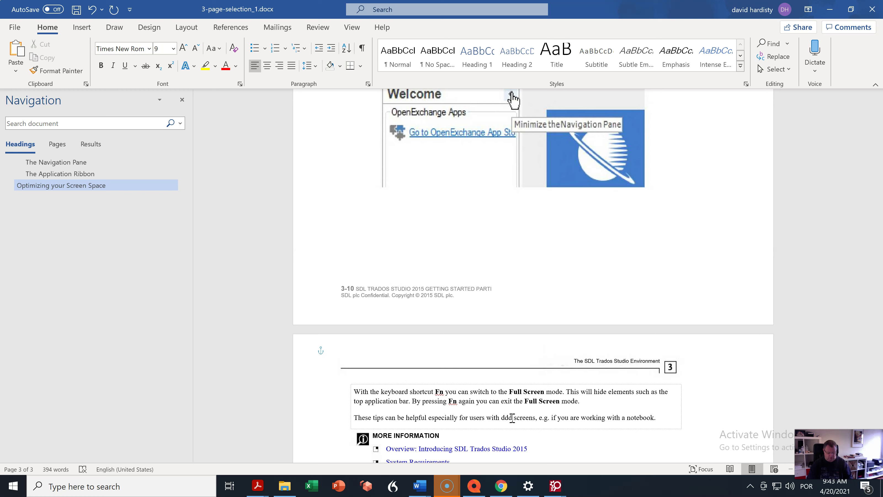
pyautogui.hotkey('ctrl', 'z')
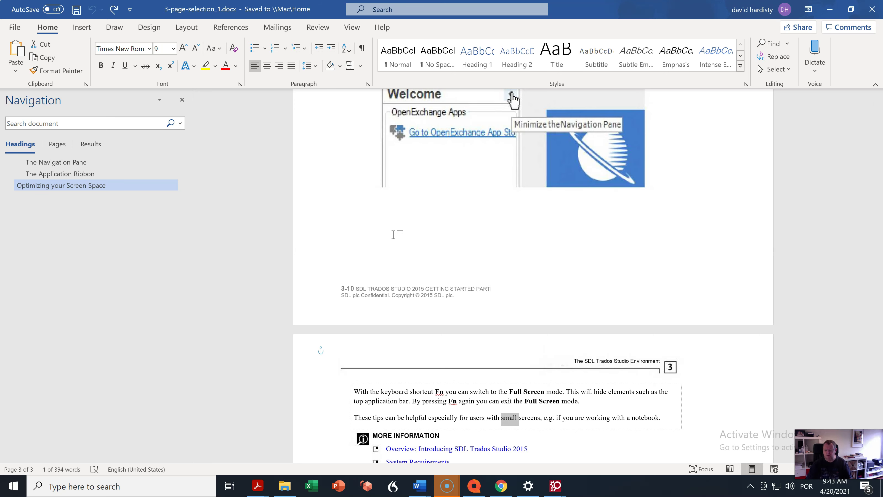
# Switch back to ABBYY FineReader, open the dialog for saving the OCR project, and cancel it
pyautogui.hotkey('alt', 'Tab')
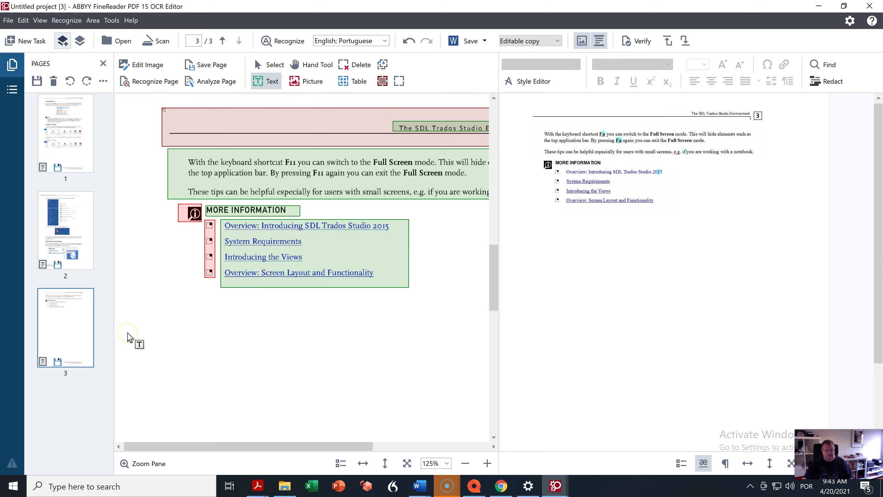
pyautogui.hotkey('alt', 'f')
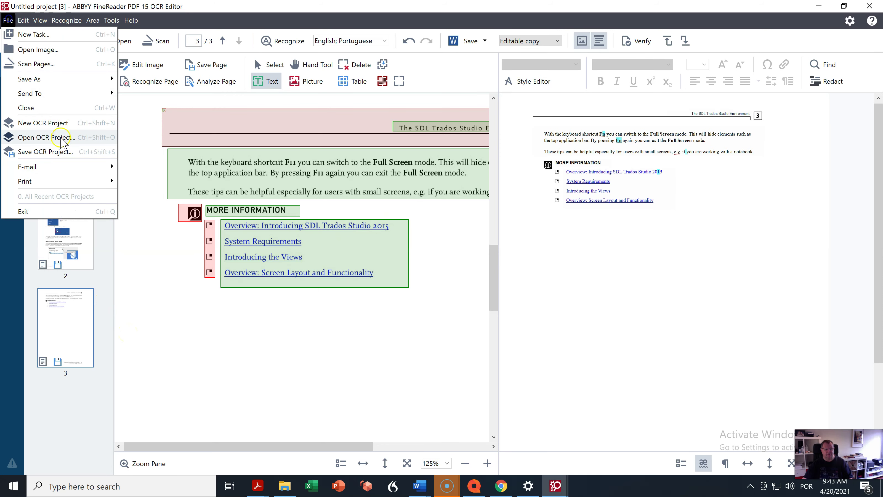
pyautogui.click(48, 157)
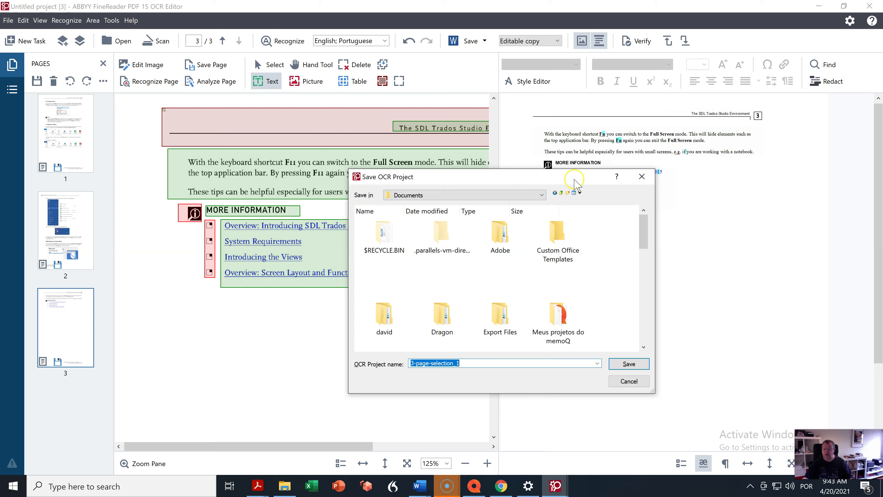
pyautogui.moveTo(386, 177); pyautogui.dragTo(389, 88)
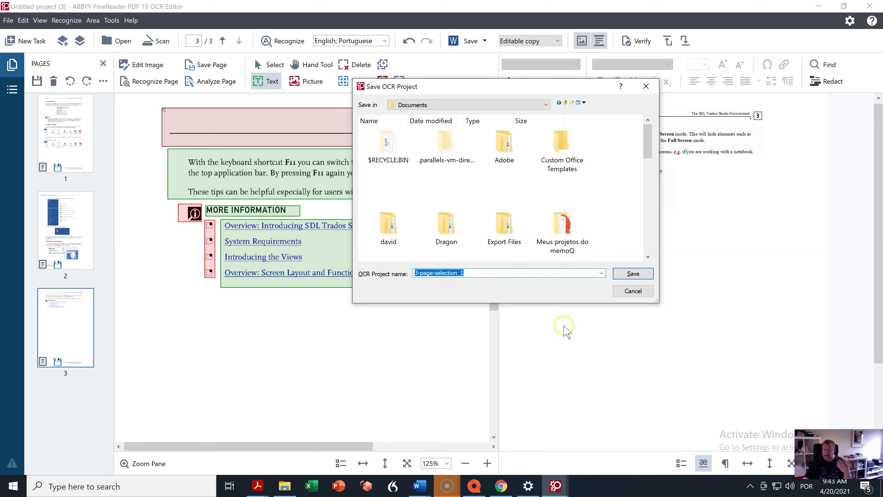
pyautogui.click(632, 290)
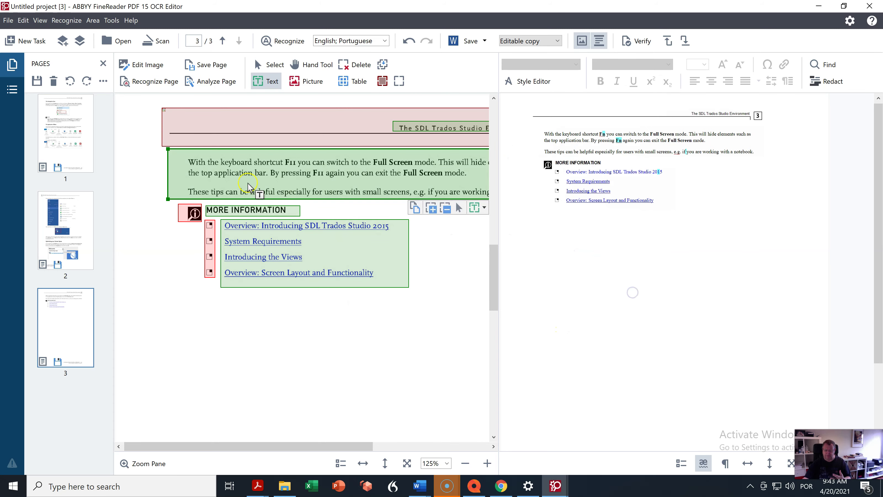
pyautogui.click(8, 21)
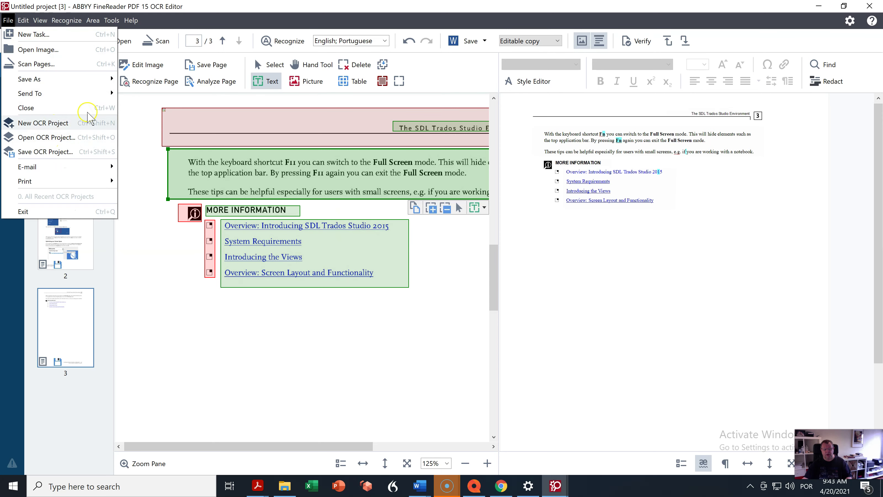
pyautogui.click(535, 303)
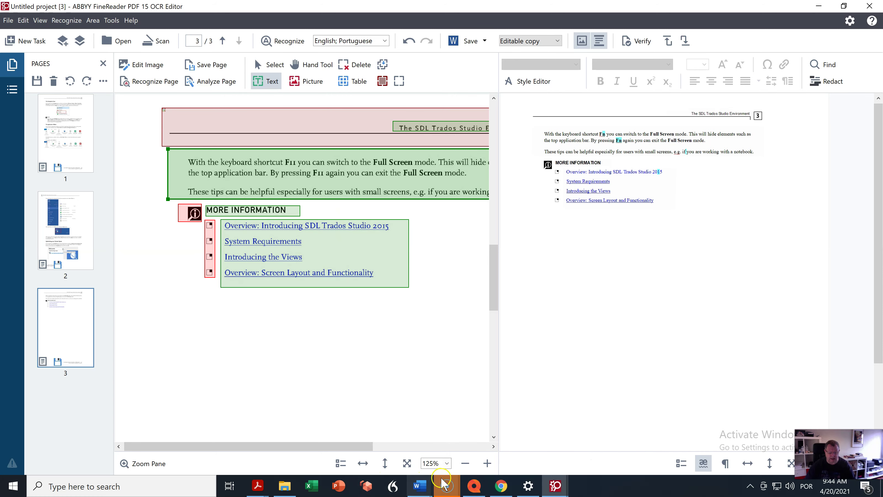
pyautogui.click(446, 487)
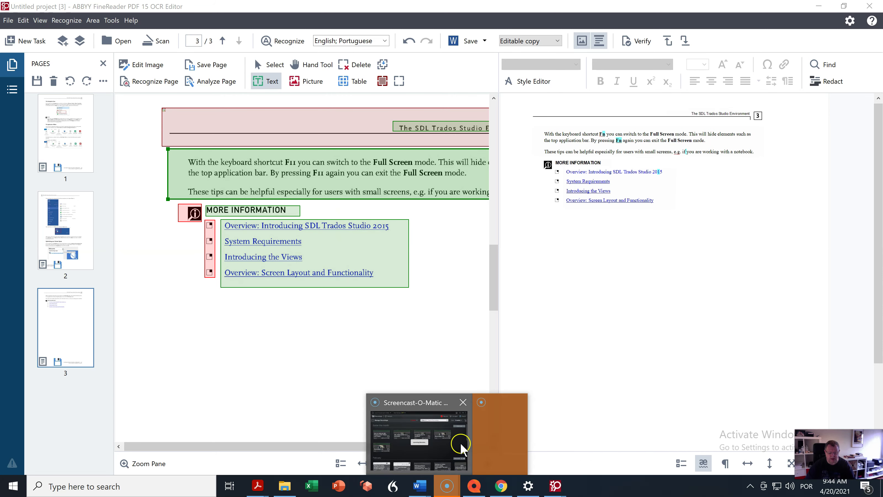
pyautogui.click(461, 444)
pyautogui.click(452, 263)
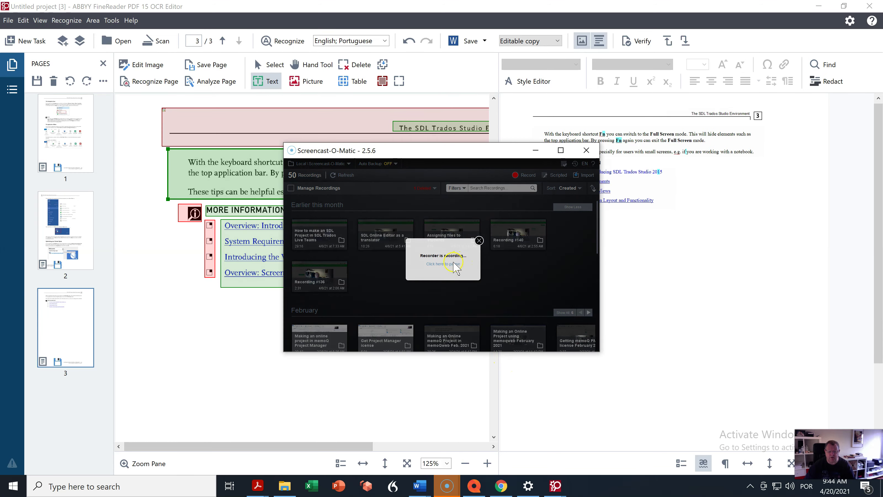